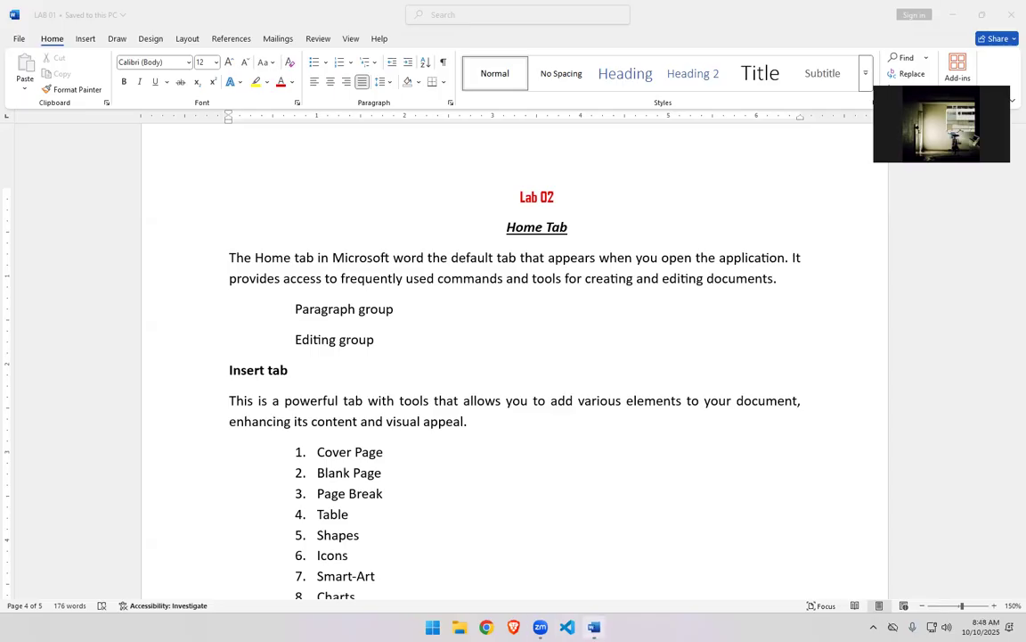
click(594, 626)
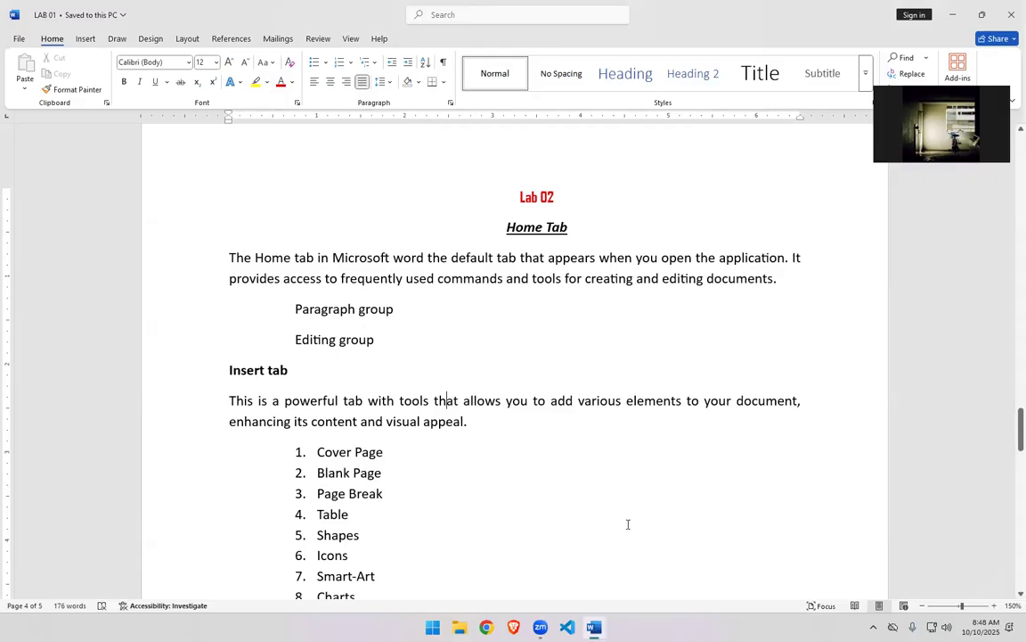
scroll(628, 523, up, 2)
scroll(628, 524, down, 1)
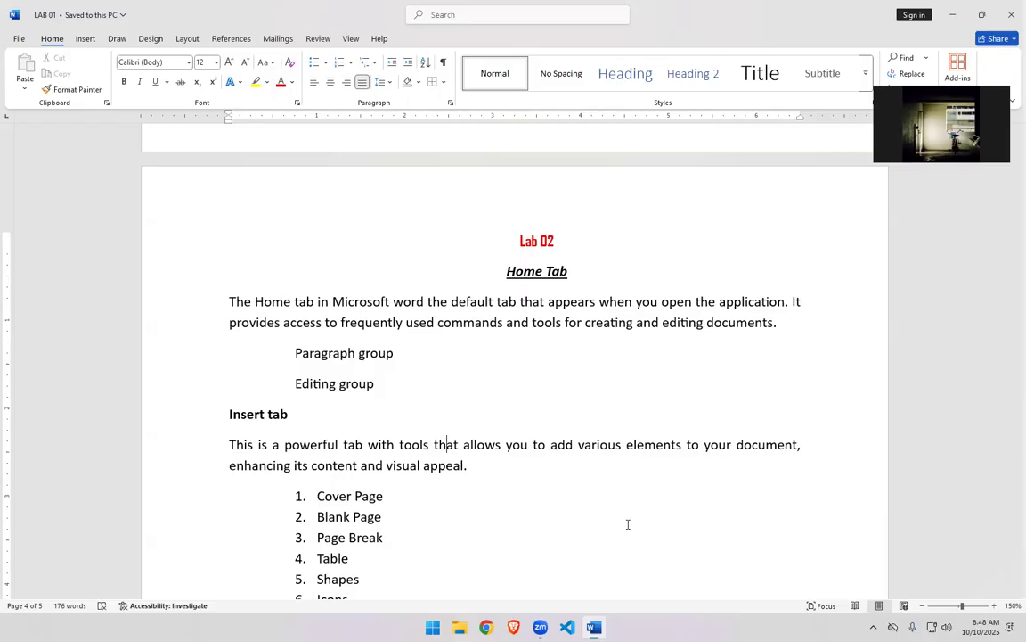
scroll(629, 524, down, 1)
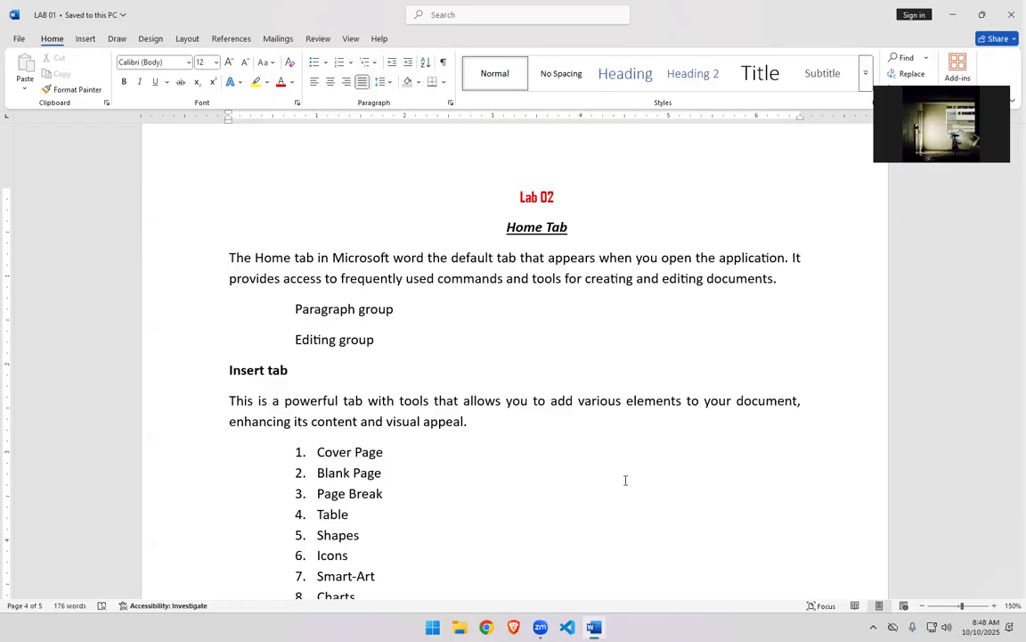
scroll(503, 539, up, 4)
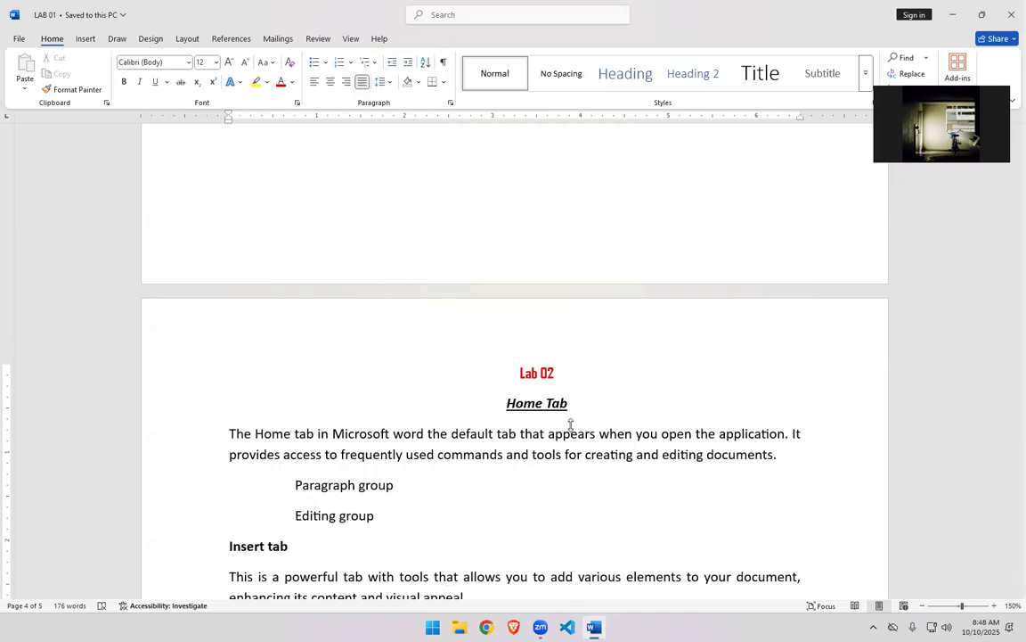
key(super+z)
key(Escape)
key(Down)
key(super+d)
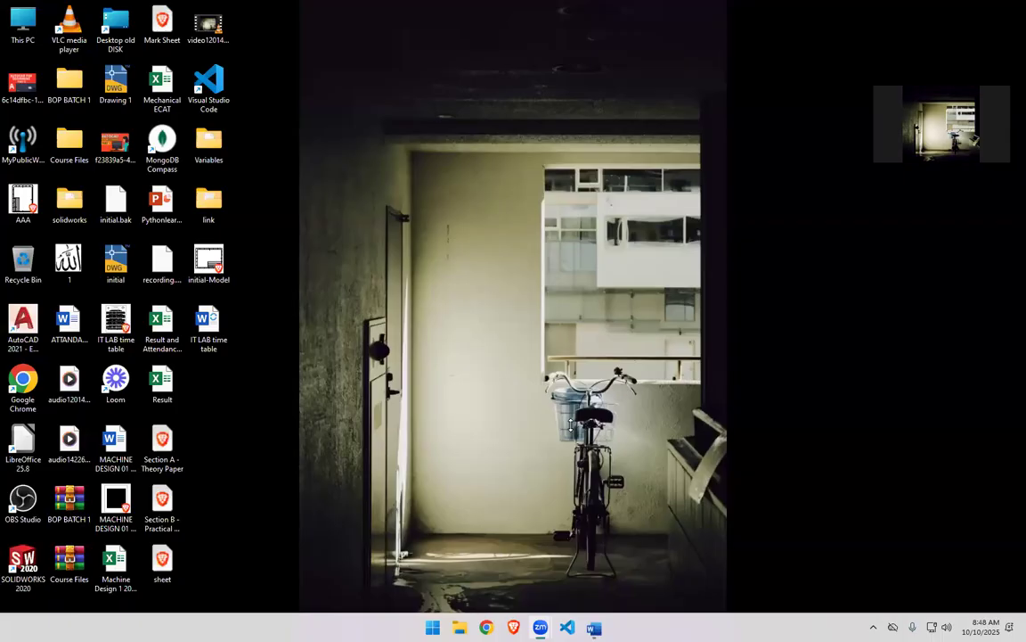
key(super+d)
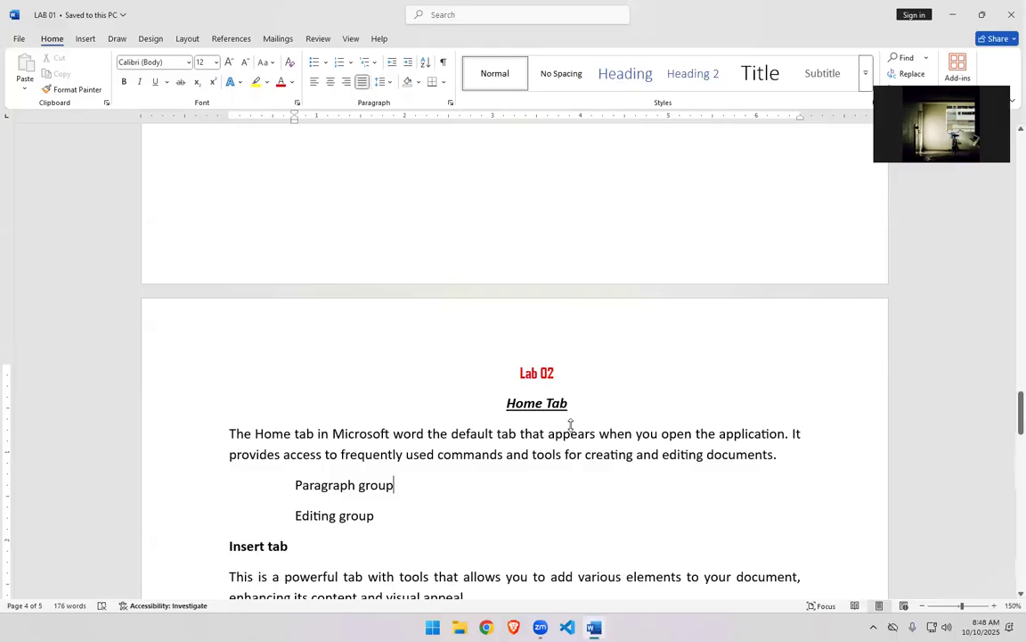
key(super+e)
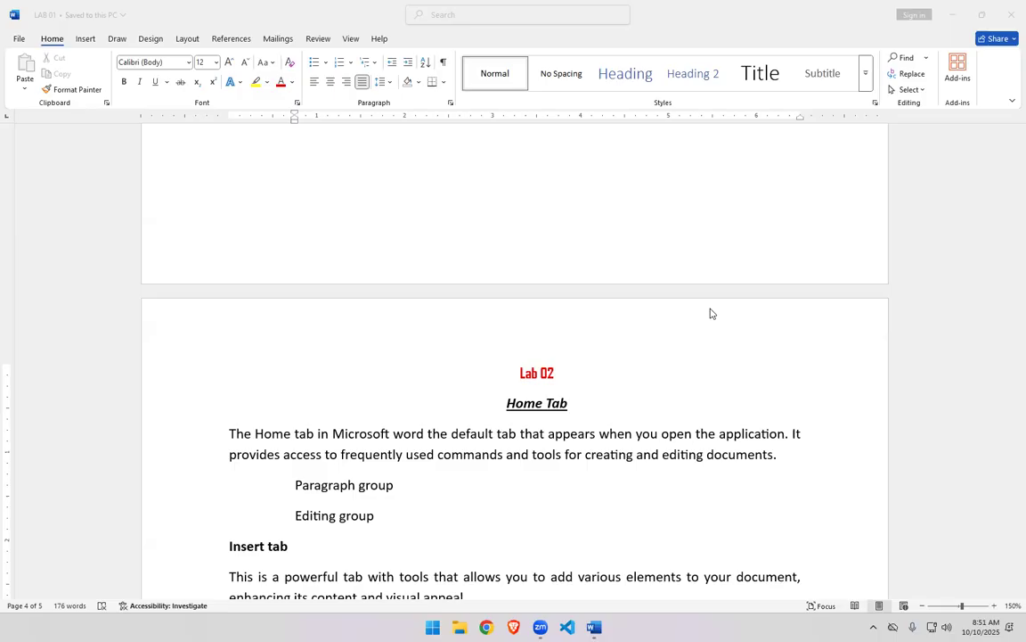
scroll(710, 337, up, 6)
scroll(704, 383, up, 6)
scroll(703, 392, up, 5)
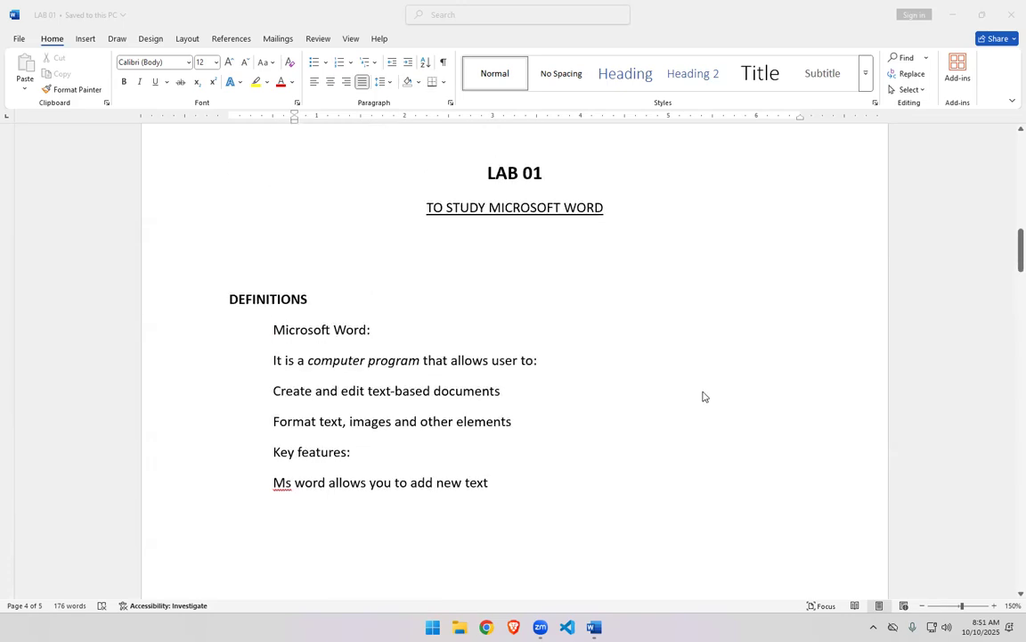
scroll(703, 396, up, 1)
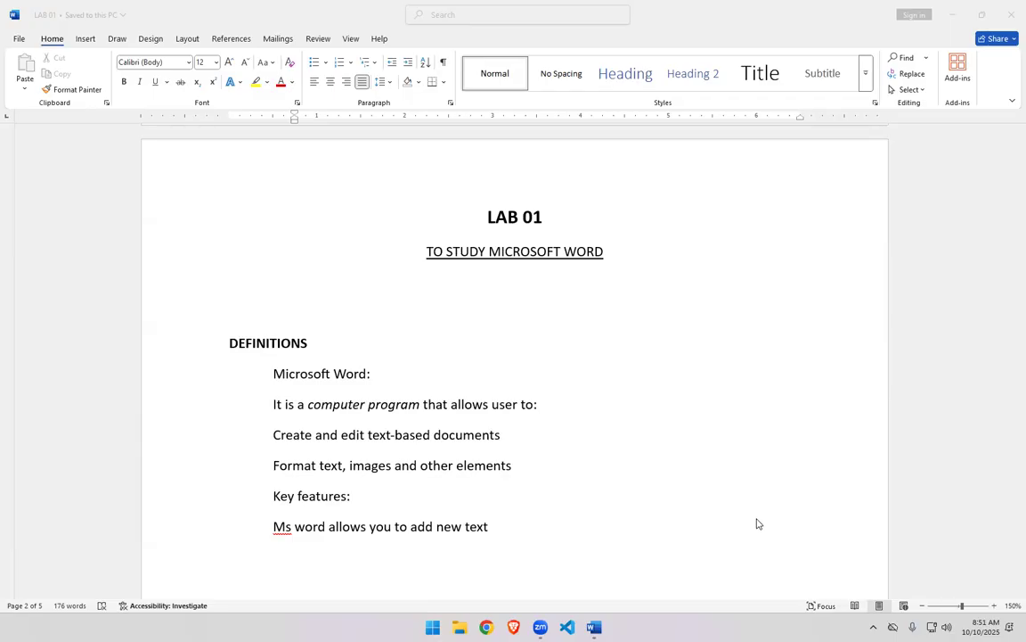
scroll(757, 524, up, 1)
scroll(758, 524, up, 1)
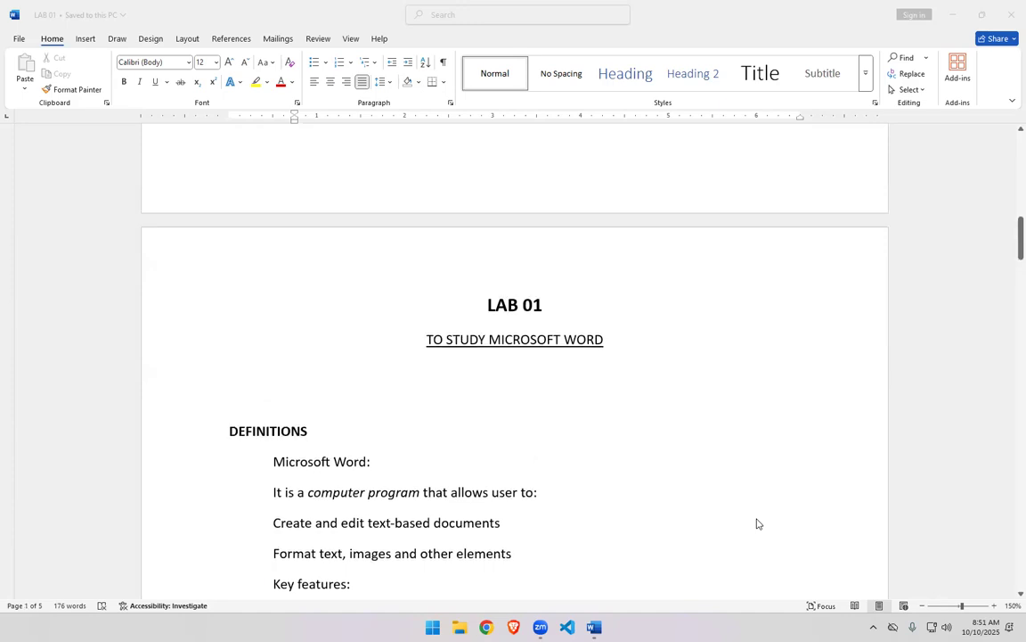
scroll(757, 524, down, 1)
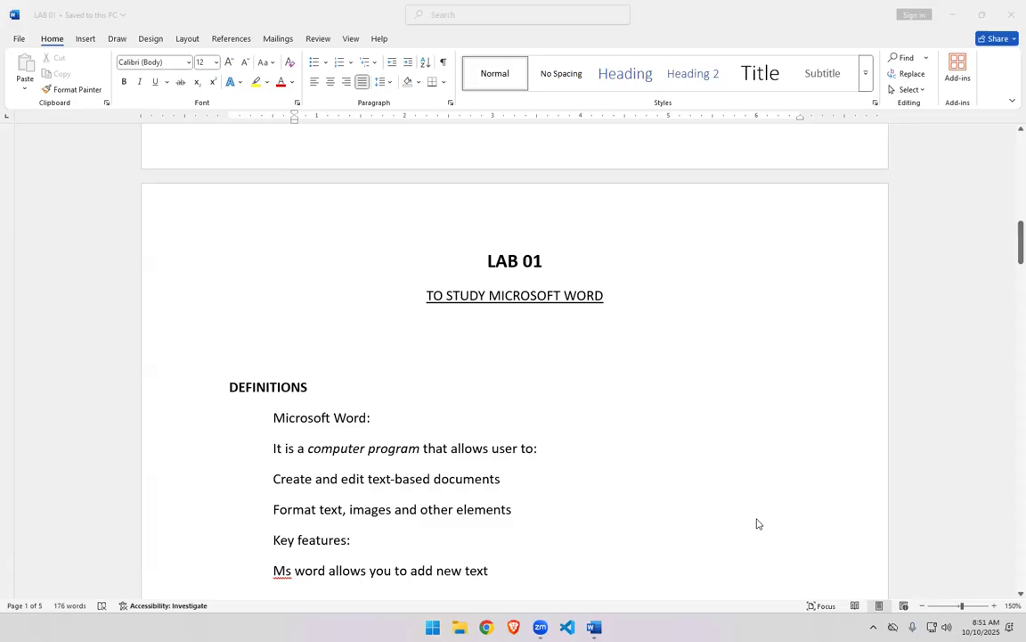
scroll(758, 524, down, 1)
scroll(757, 524, down, 1)
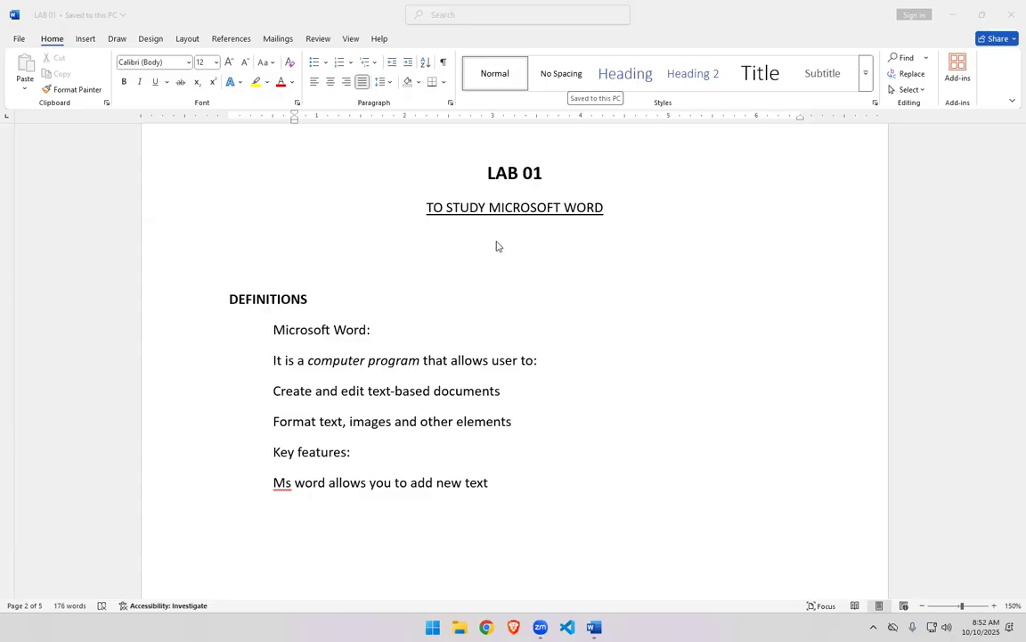
scroll(497, 246, up, 1)
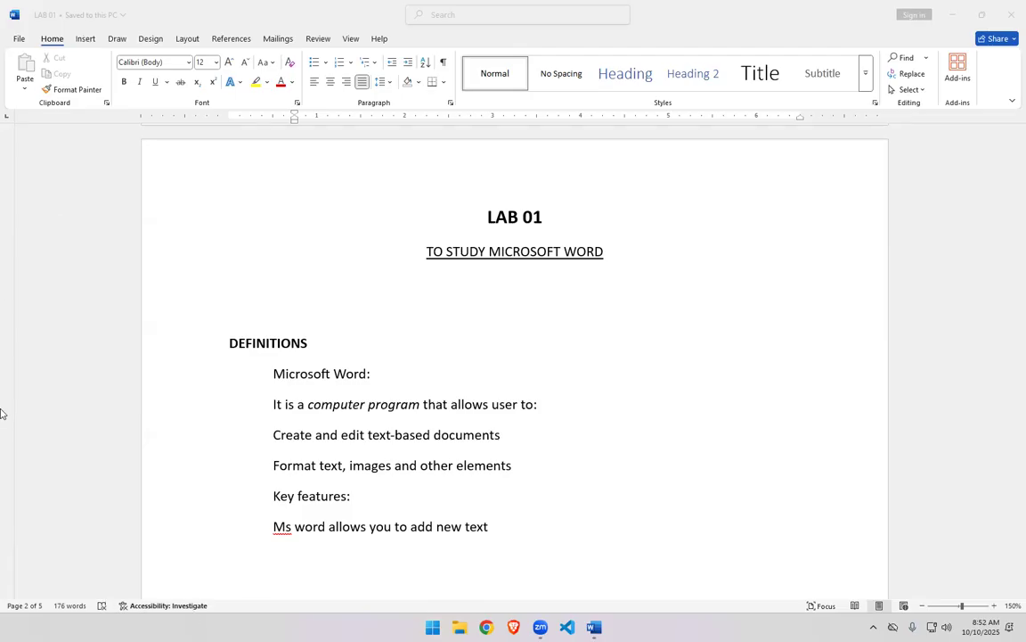
- Hide the ruler and show it again, restoring and then maximizing the document window
double_click(195, 23)
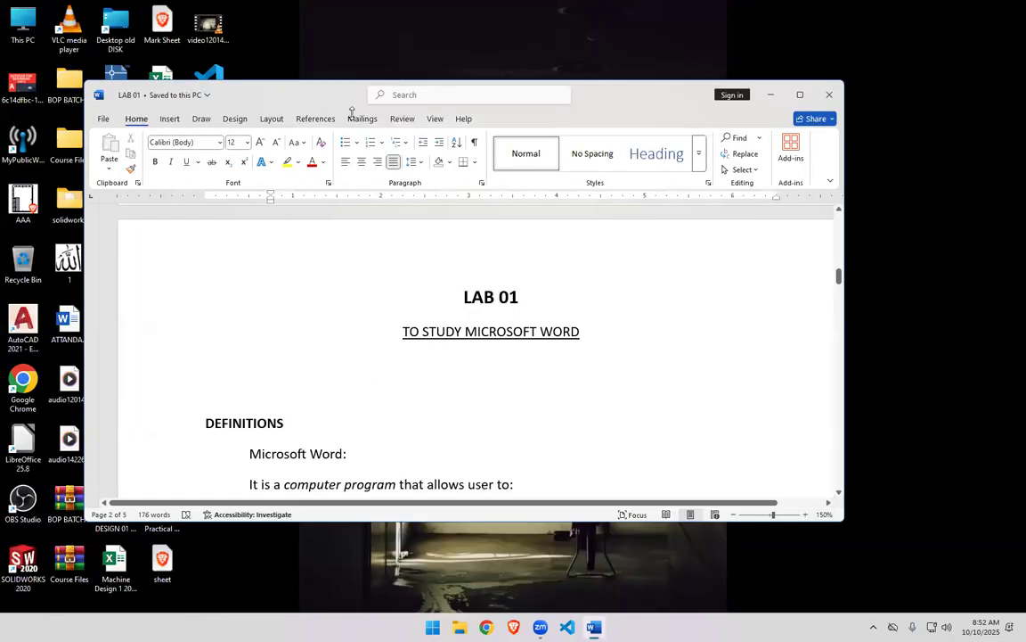
click(435, 118)
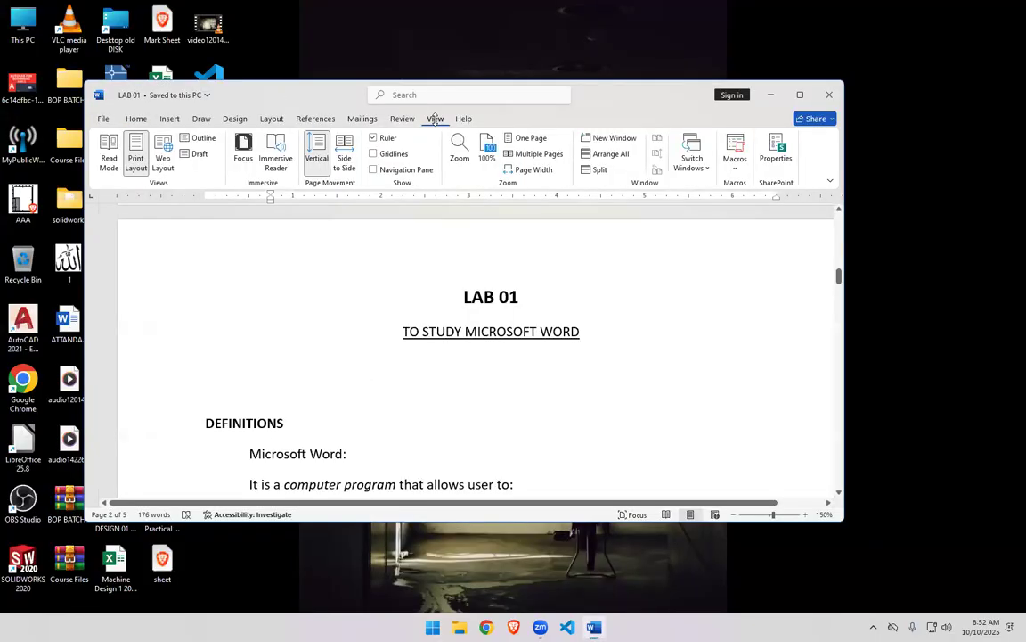
click(391, 137)
click(389, 138)
click(800, 95)
- Open the Clipboard pane on the Home tab to examine it, then close it
scroll(301, 461, down, 3)
scroll(301, 462, up, 2)
scroll(302, 463, up, 2)
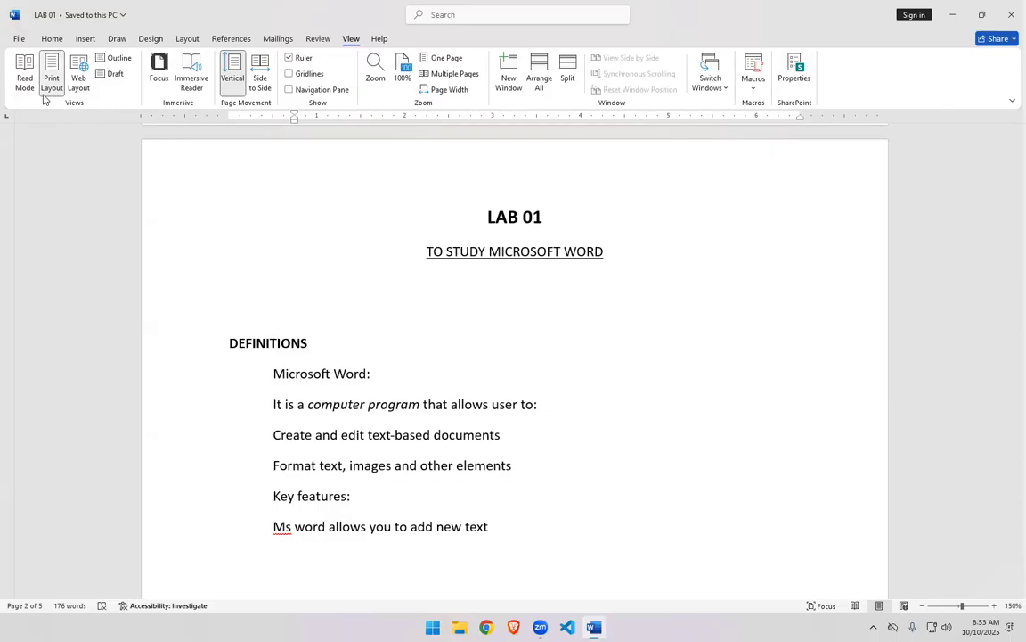
click(51, 38)
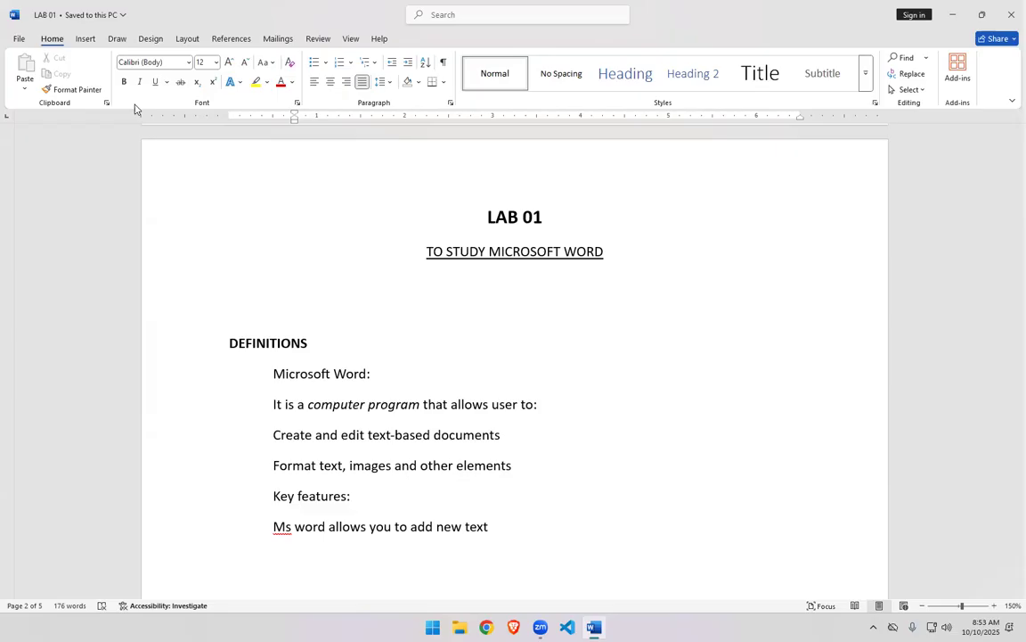
click(105, 104)
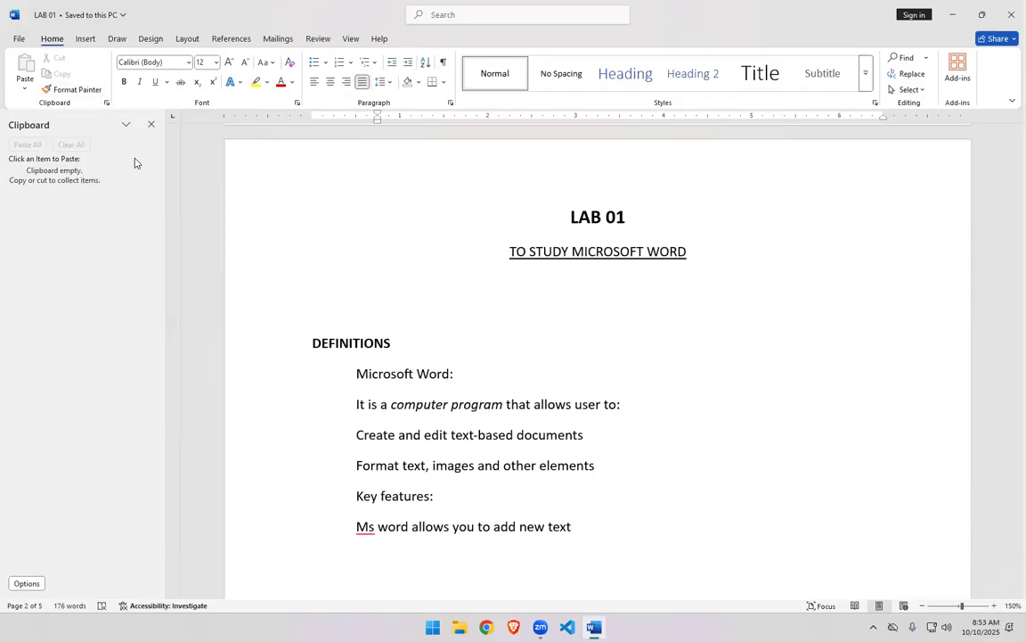
click(150, 124)
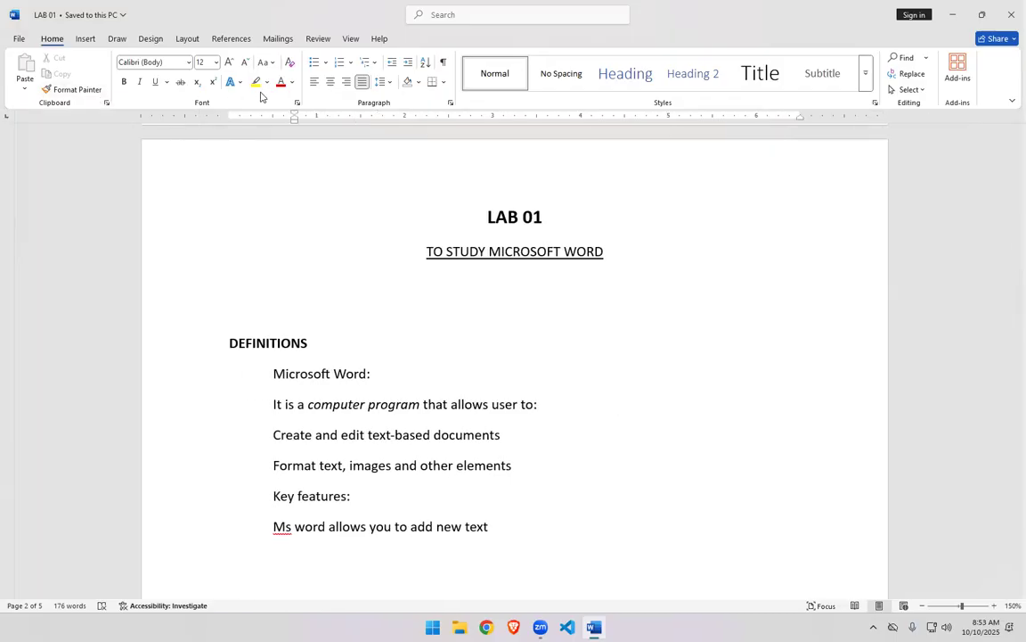
- Open and close the Font dialog and the Paragraph dialog to examine their settings
click(295, 104)
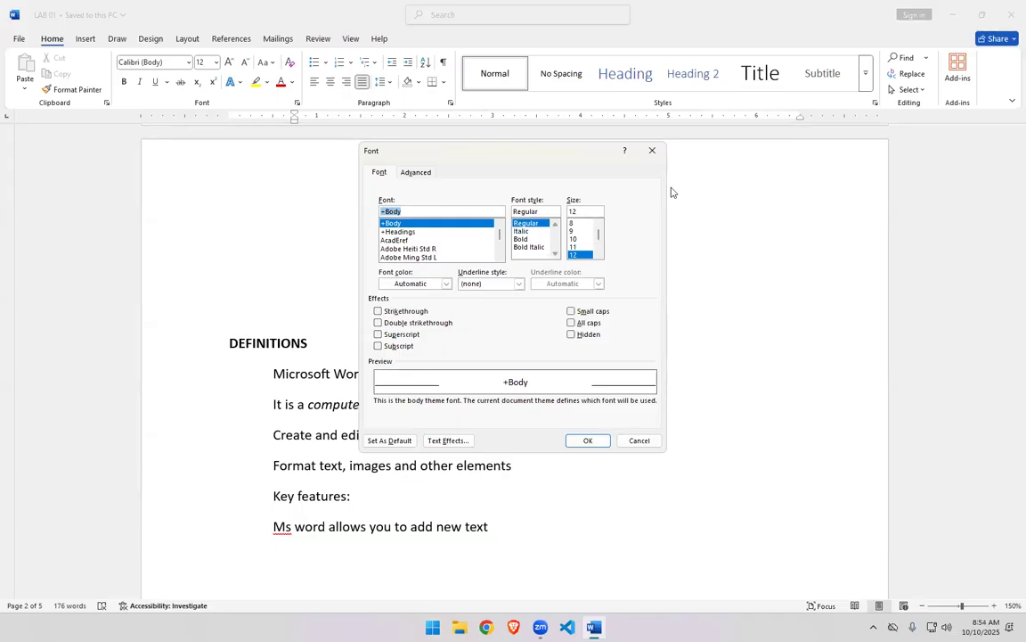
click(651, 152)
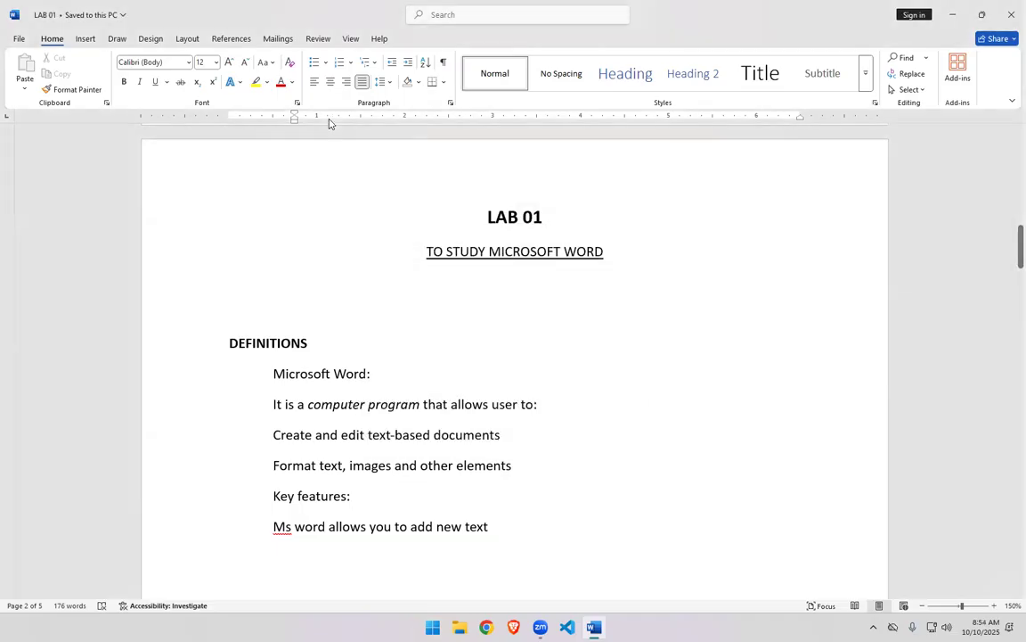
click(451, 105)
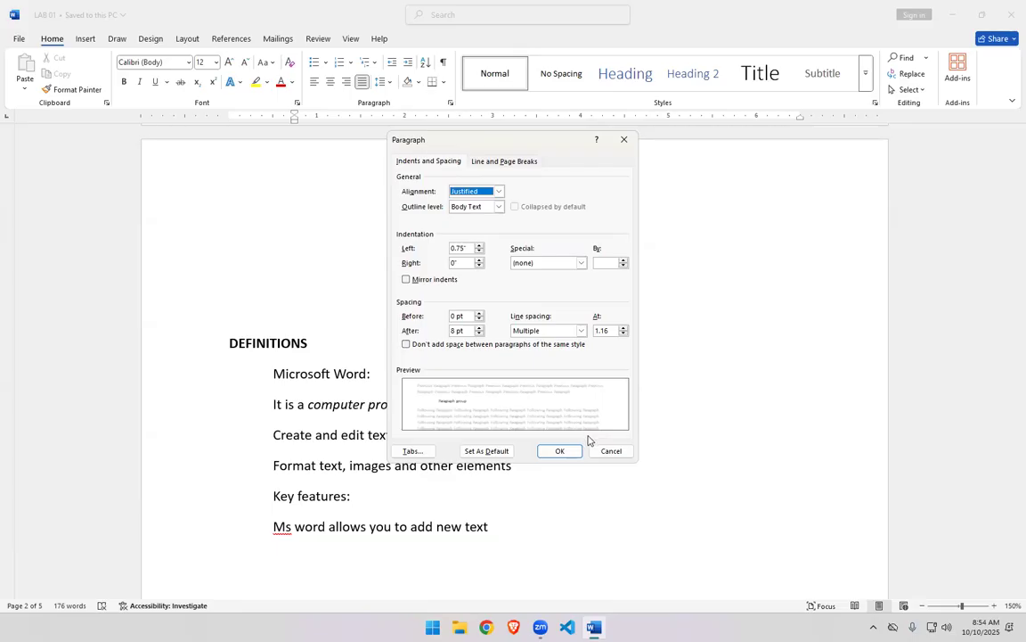
click(622, 140)
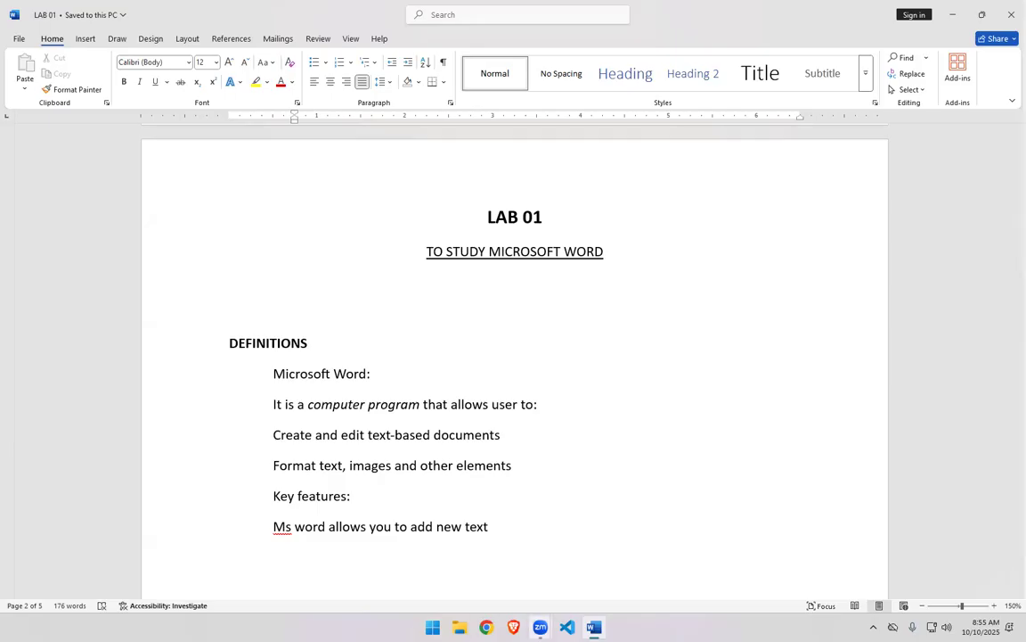
click(540, 626)
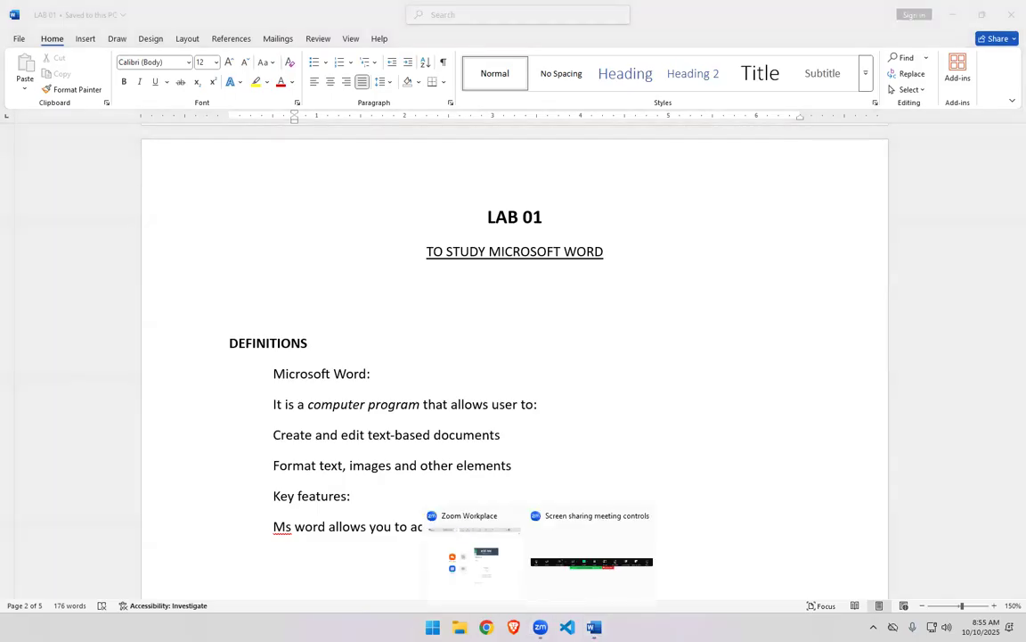
click(540, 627)
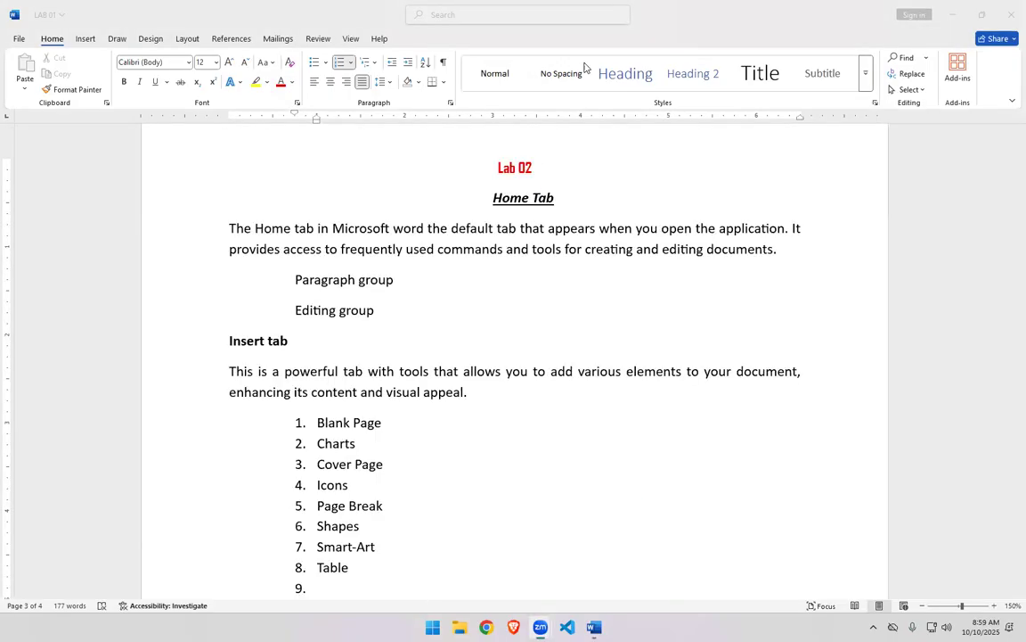
scroll(649, 372, up, 3)
scroll(648, 372, up, 7)
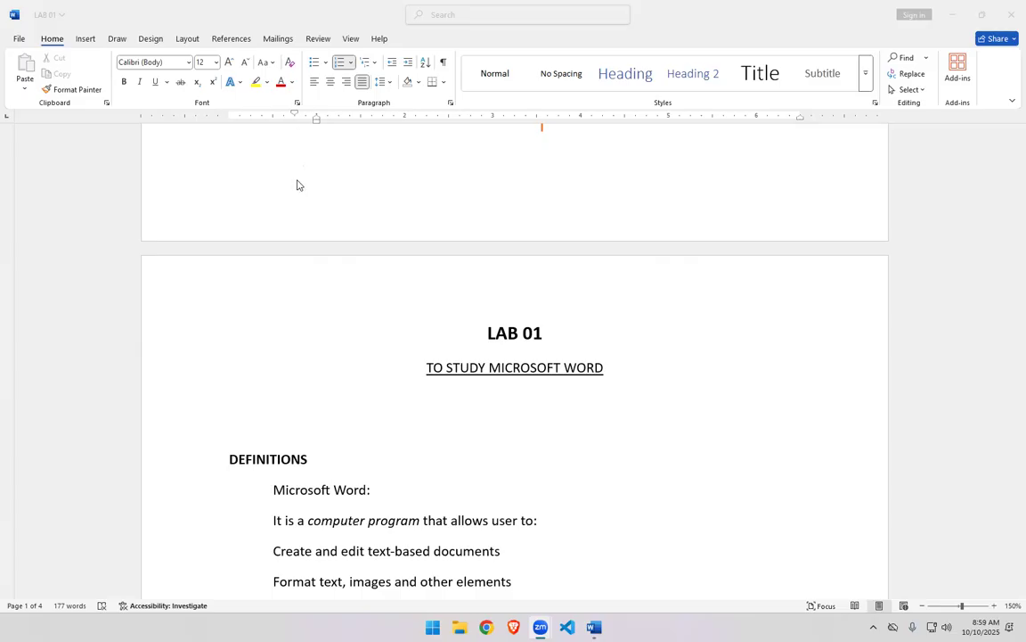
scroll(296, 186, up, 1)
scroll(298, 187, down, 1)
scroll(298, 187, down, 1)
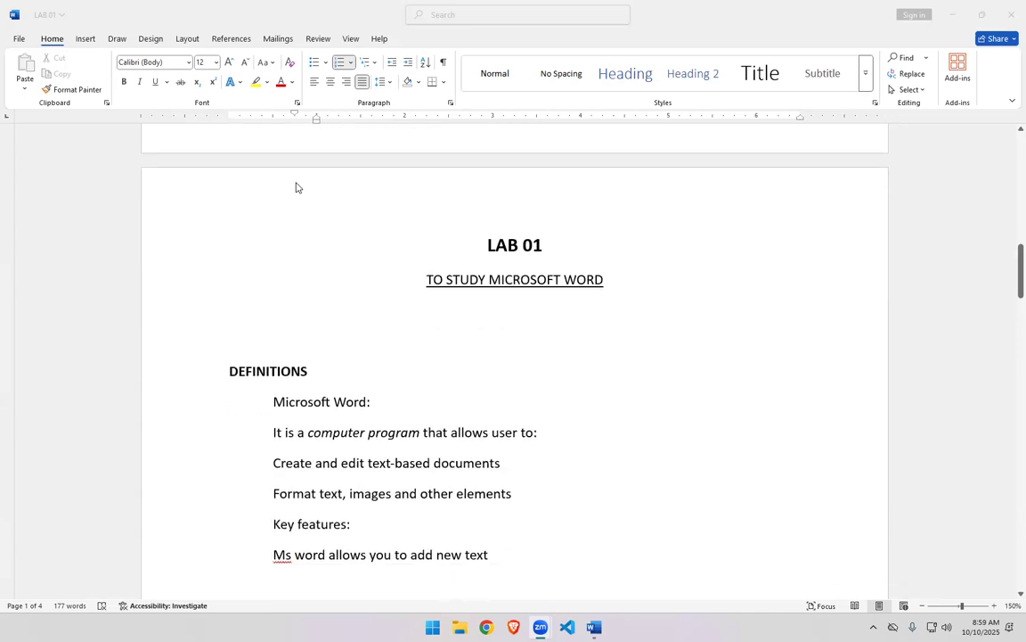
scroll(297, 187, down, 1)
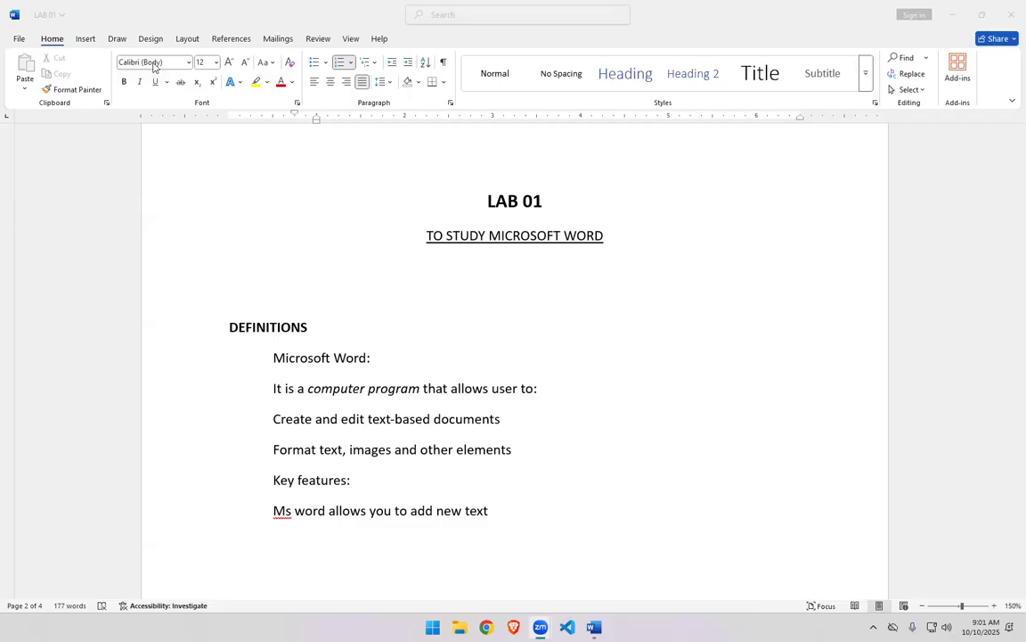
click(189, 63)
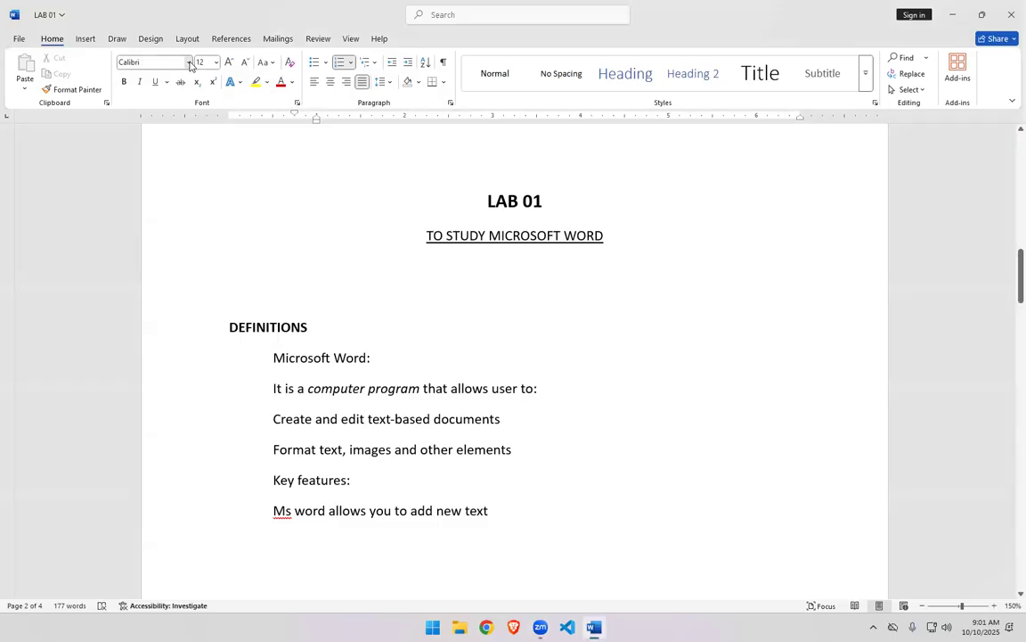
click(189, 62)
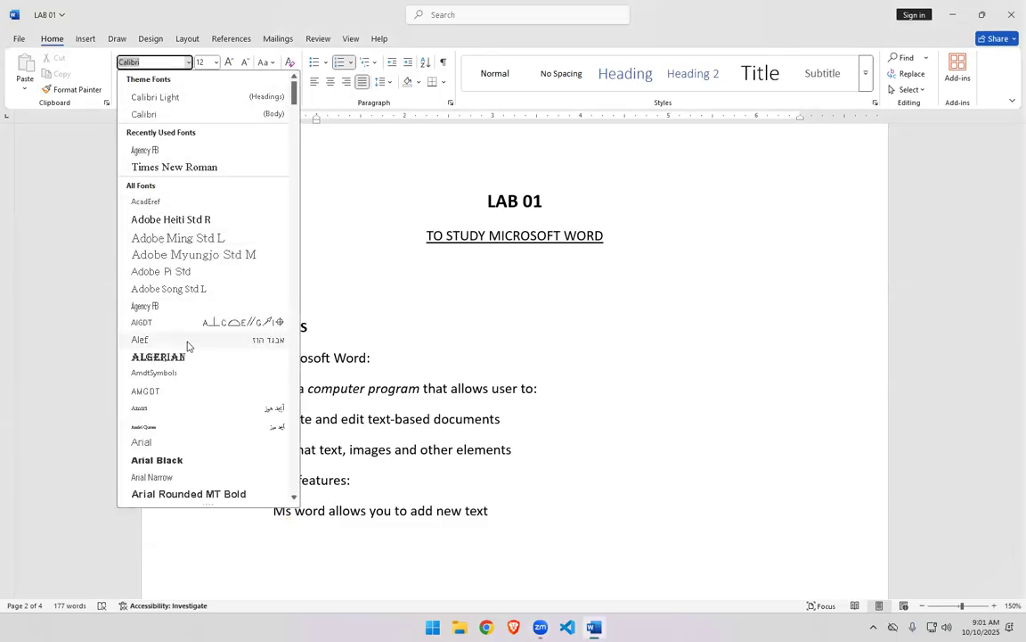
click(376, 358)
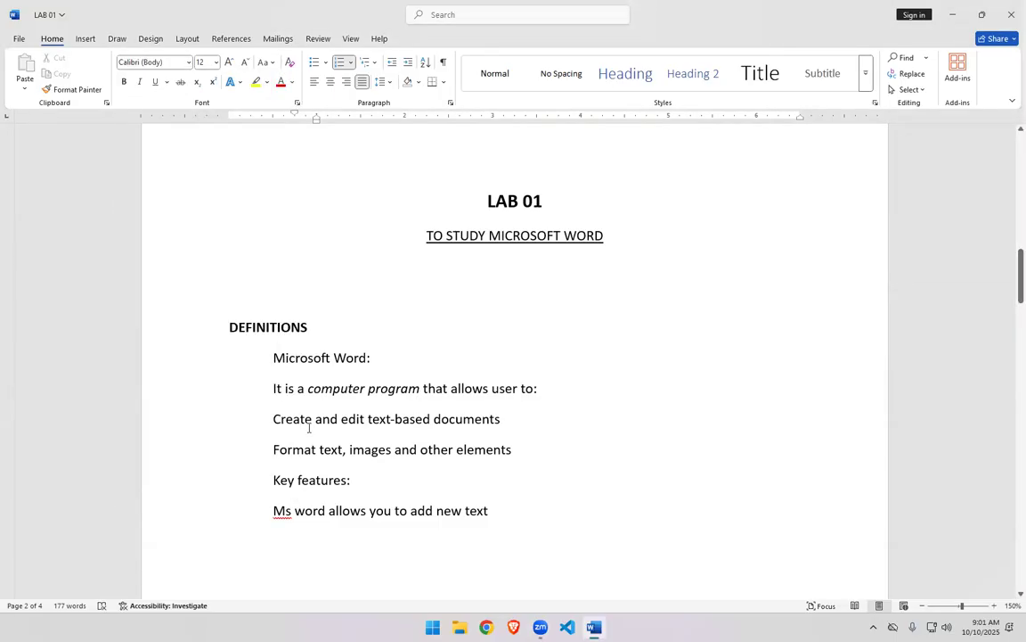
- Select the definitions text and browse the font list without choosing a font
drag(268, 355, 491, 514)
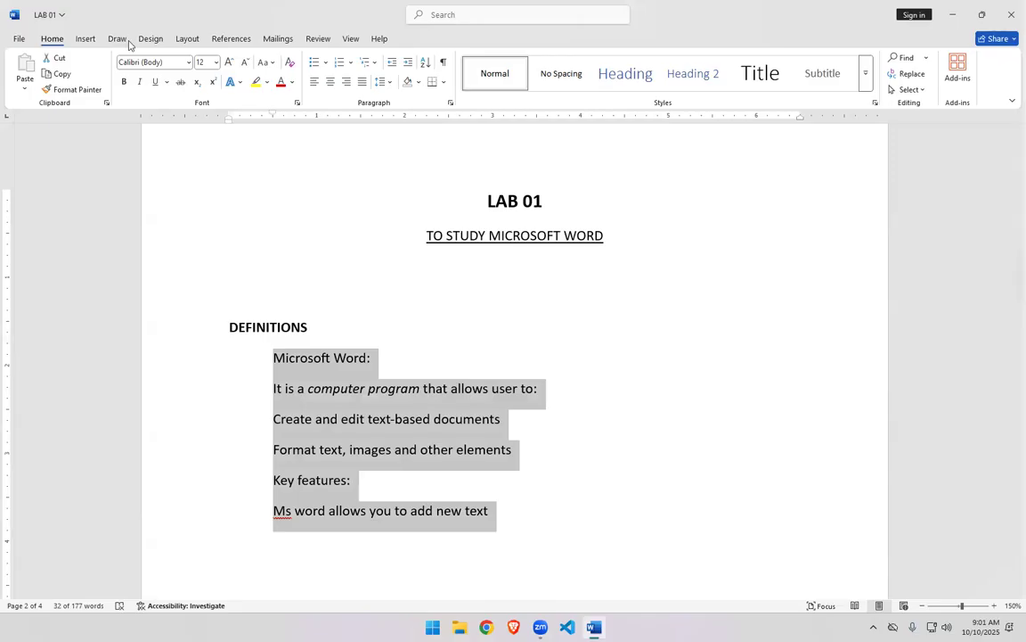
click(188, 62)
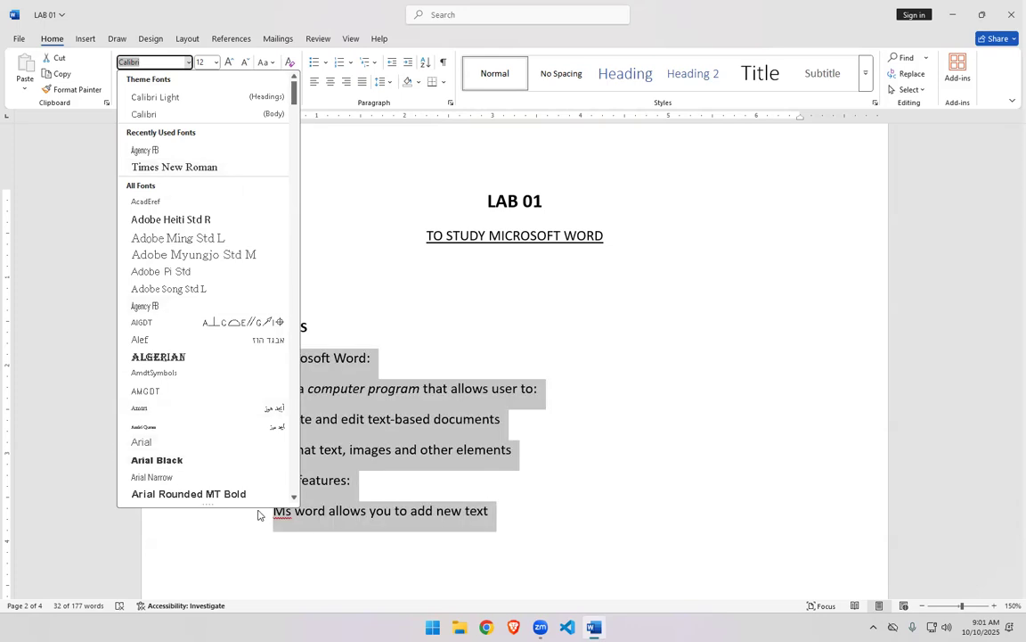
drag(294, 499, 294, 499)
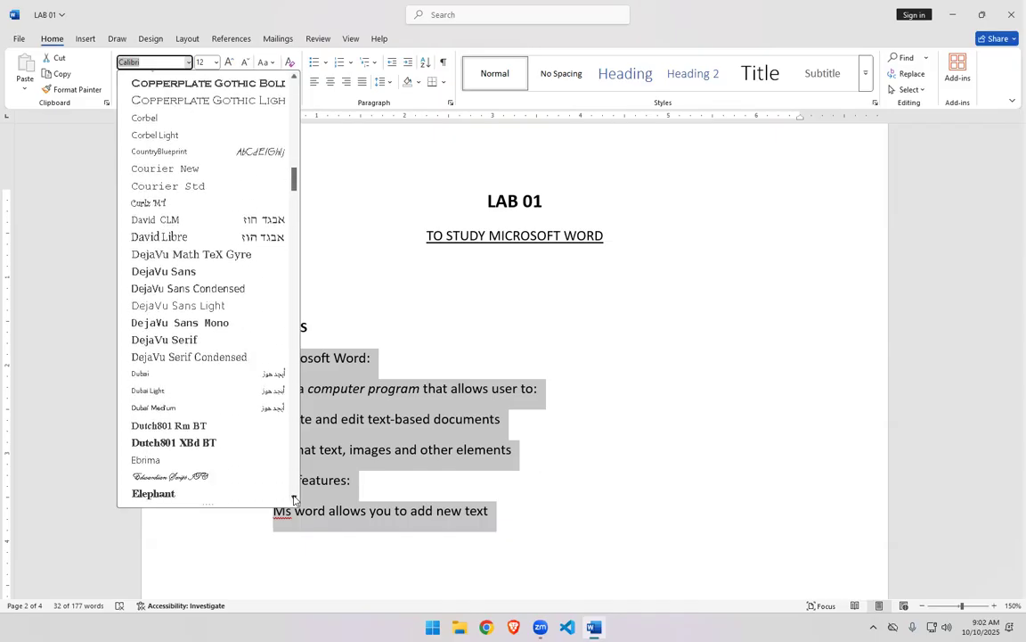
drag(294, 180, 299, 92)
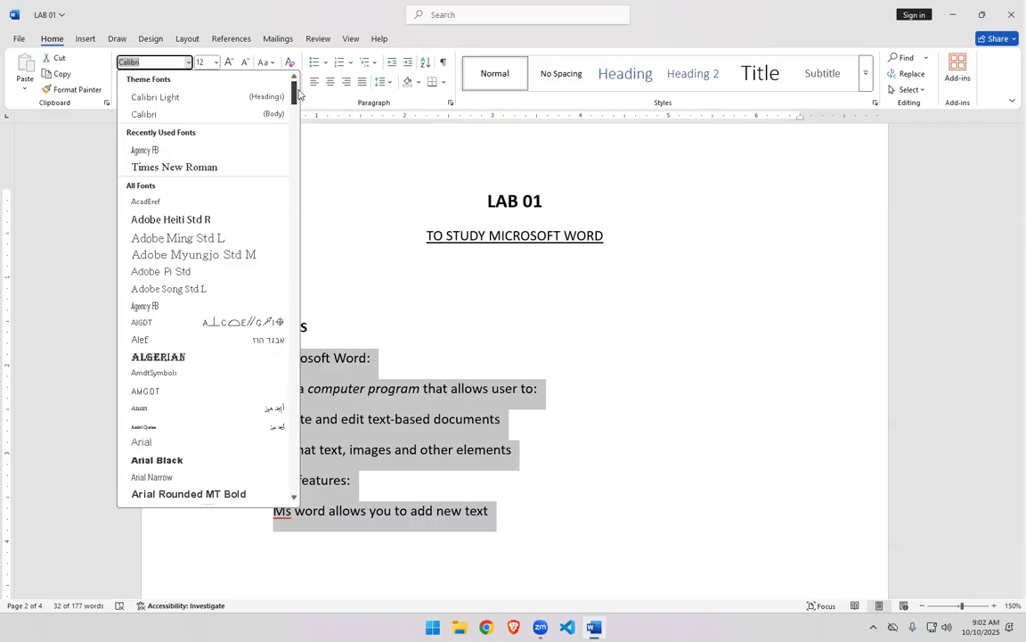
click(358, 206)
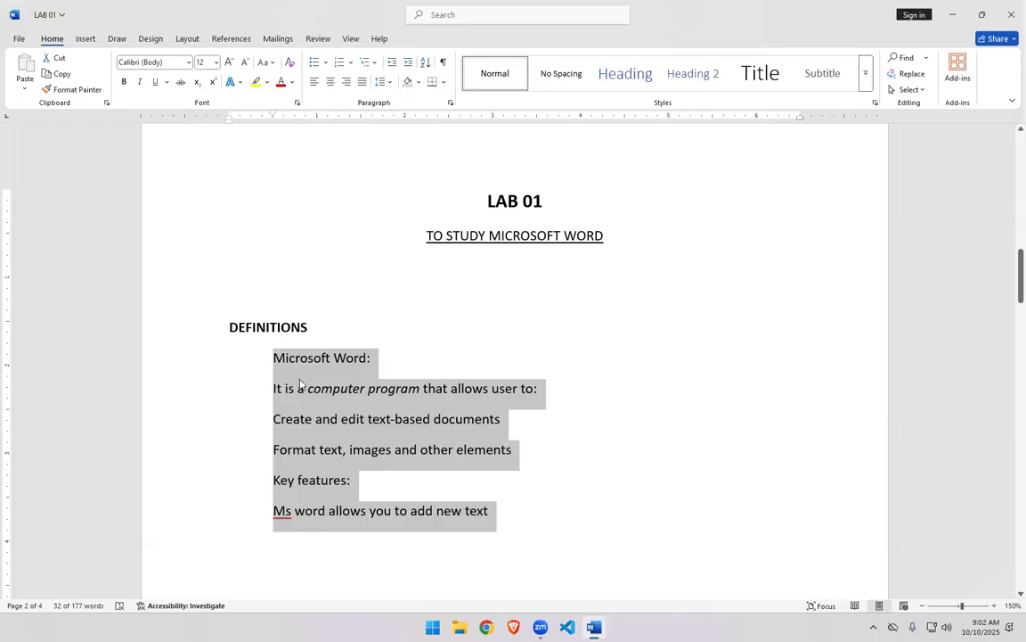
click(300, 384)
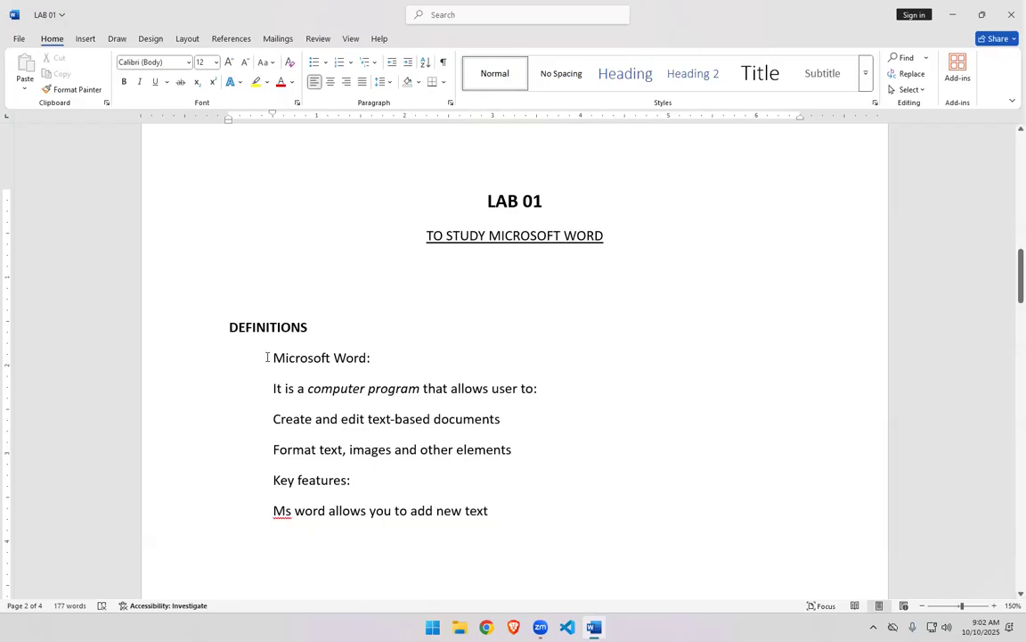
- Select the definitions text again and set its font size to 12
drag(266, 358, 482, 515)
click(215, 63)
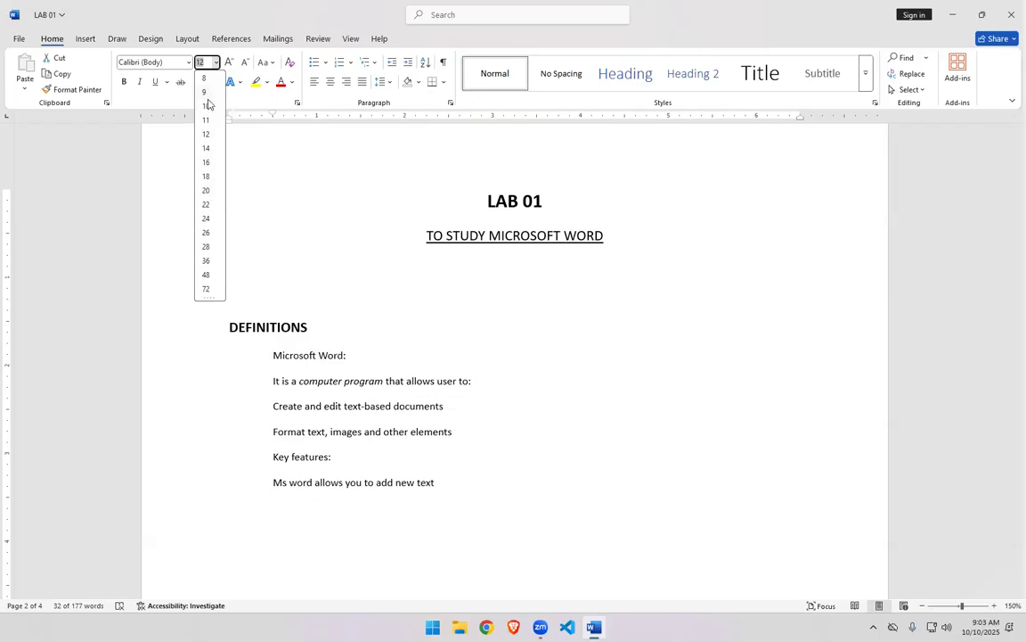
click(206, 134)
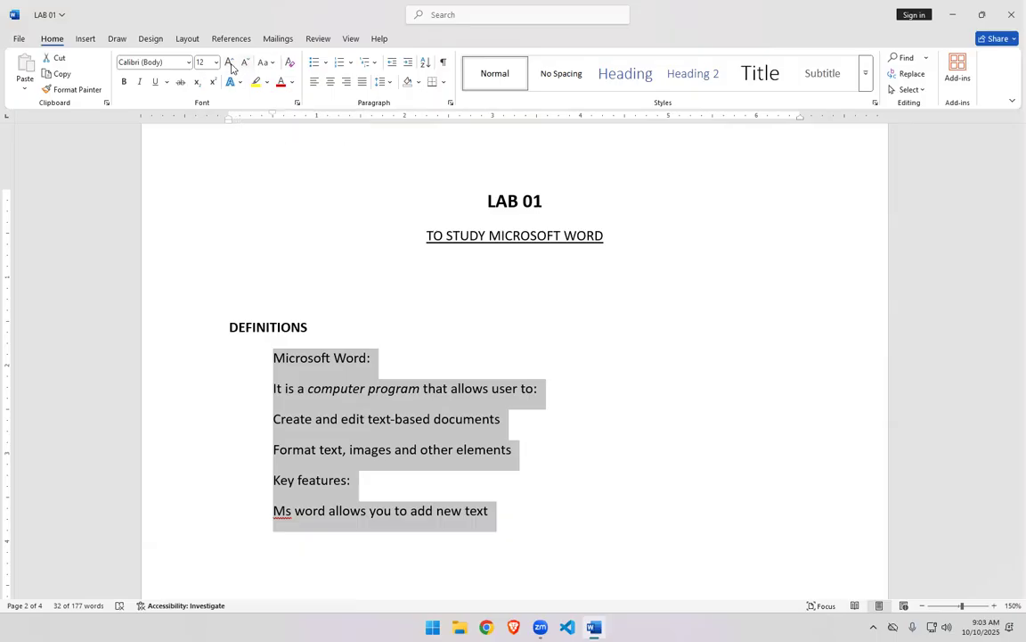
click(215, 61)
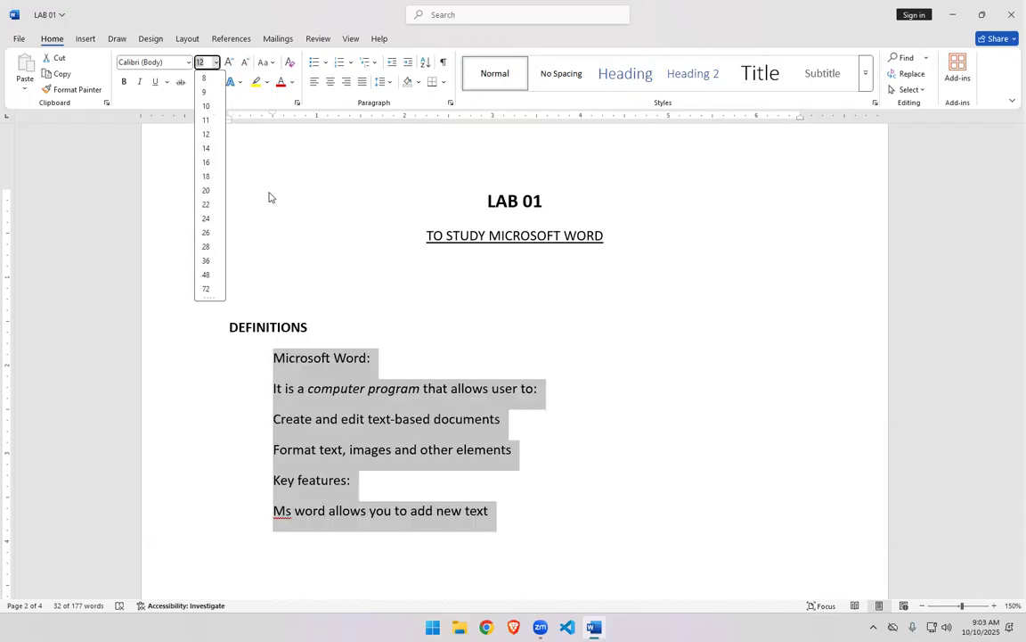
click(246, 87)
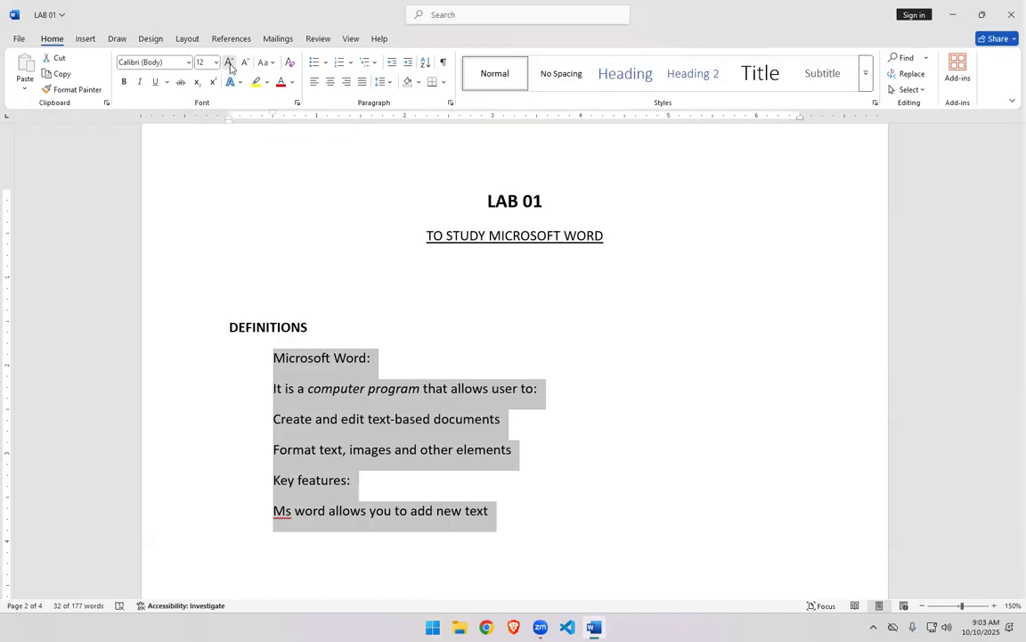
- Grow and shrink the definitions text's font size step by step, ending back at 12
click(230, 62)
click(230, 62)
click(230, 62)
click(229, 63)
click(230, 63)
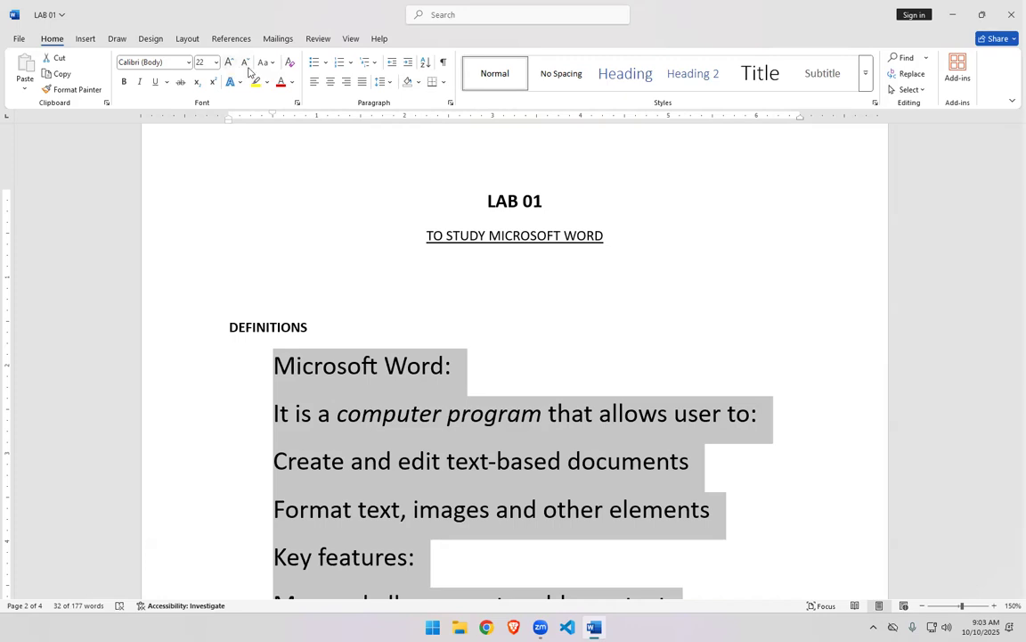
click(245, 62)
click(245, 63)
click(245, 62)
click(245, 62)
click(245, 62)
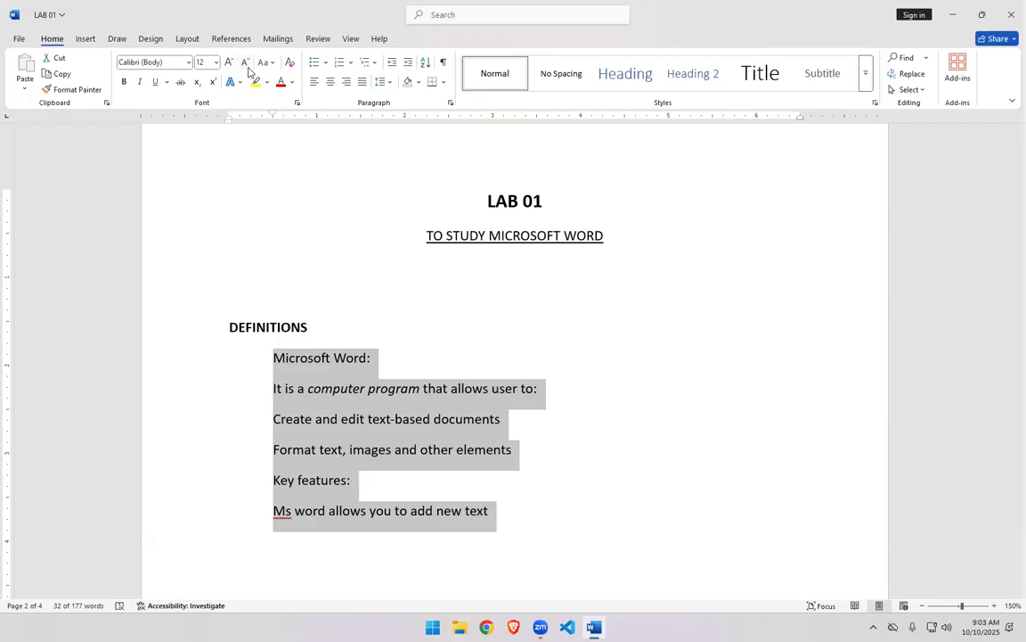
click(228, 63)
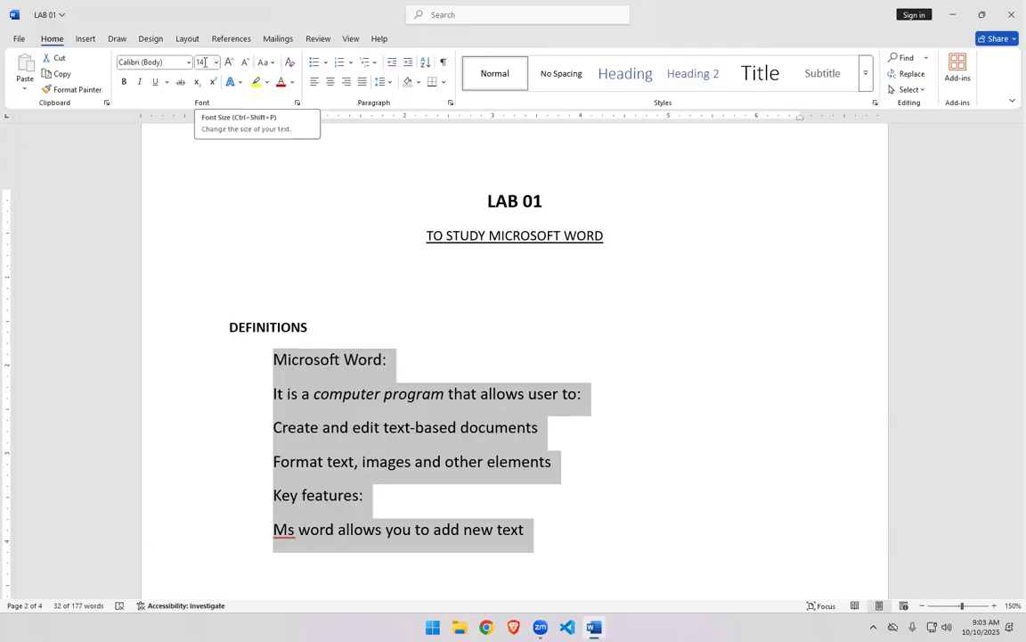
click(229, 64)
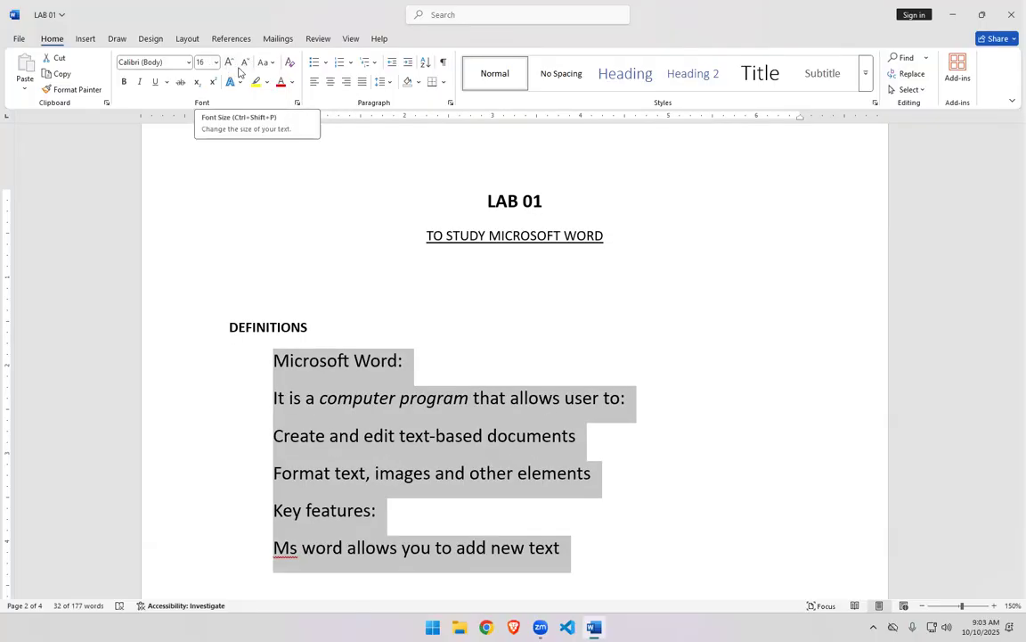
click(247, 62)
click(247, 62)
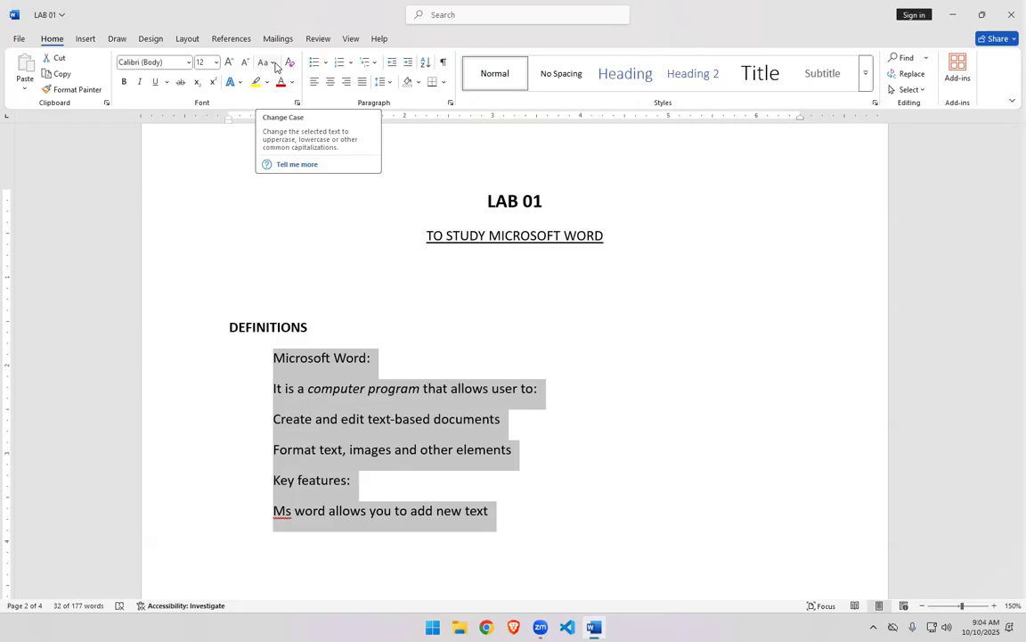
- Change the case of the definitions text to lowercase, UPPERCASE and Capitalize Each Word in turn
click(273, 63)
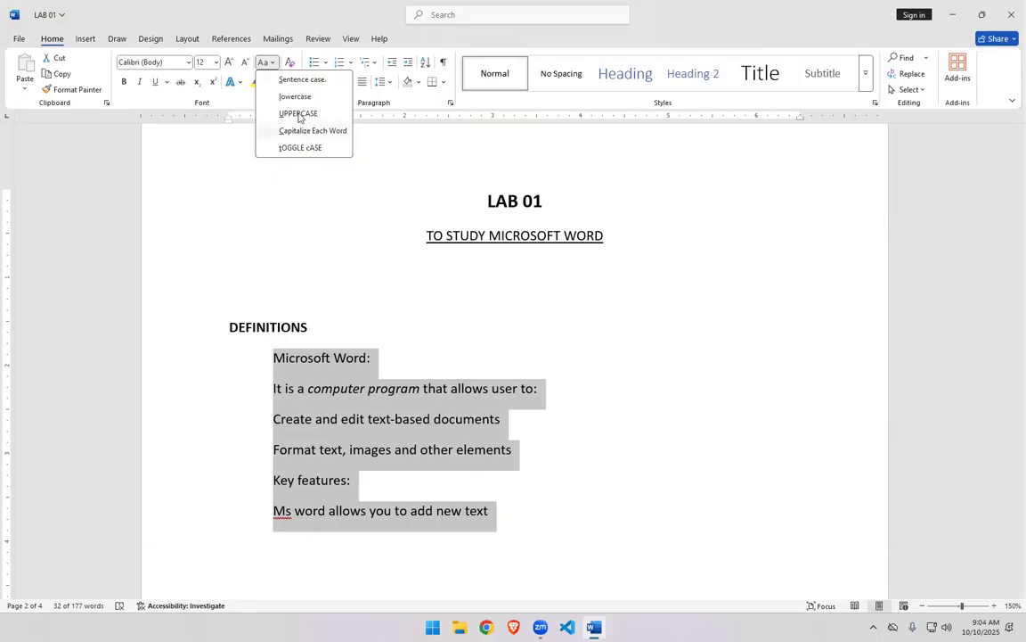
key(l)
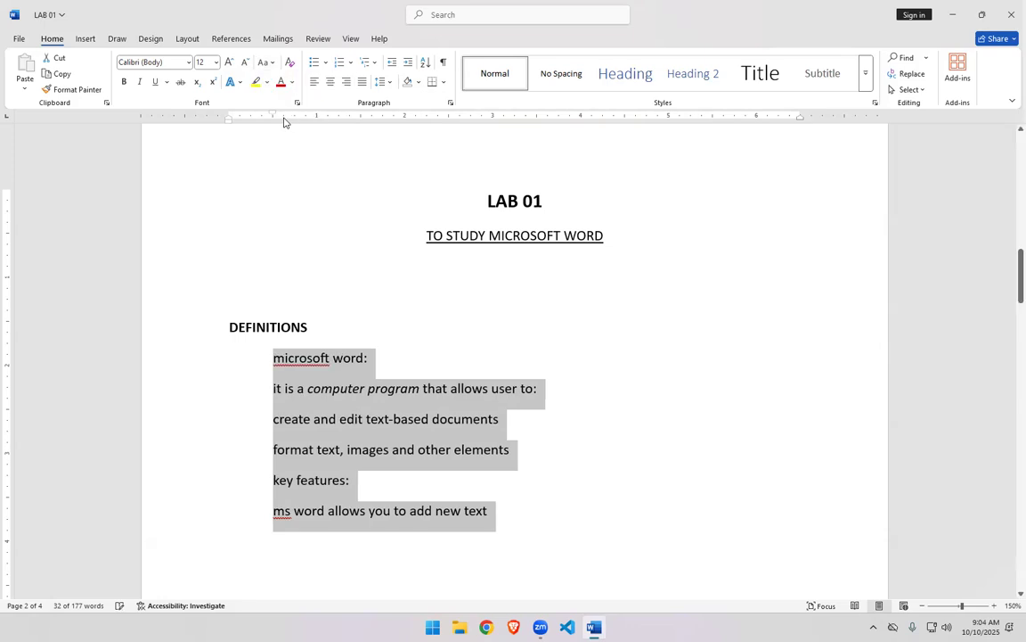
click(266, 63)
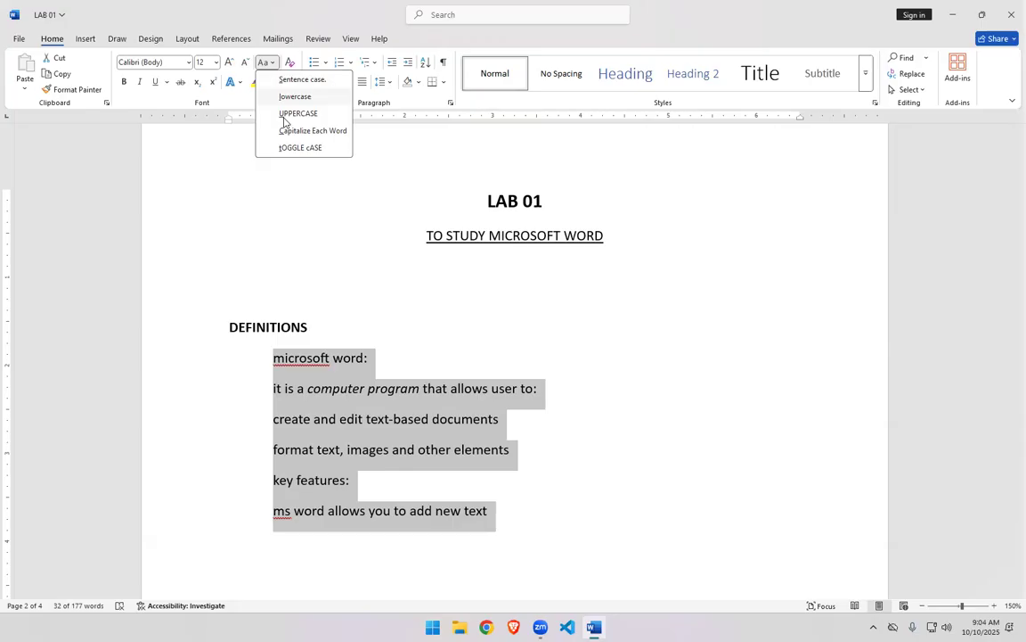
click(297, 114)
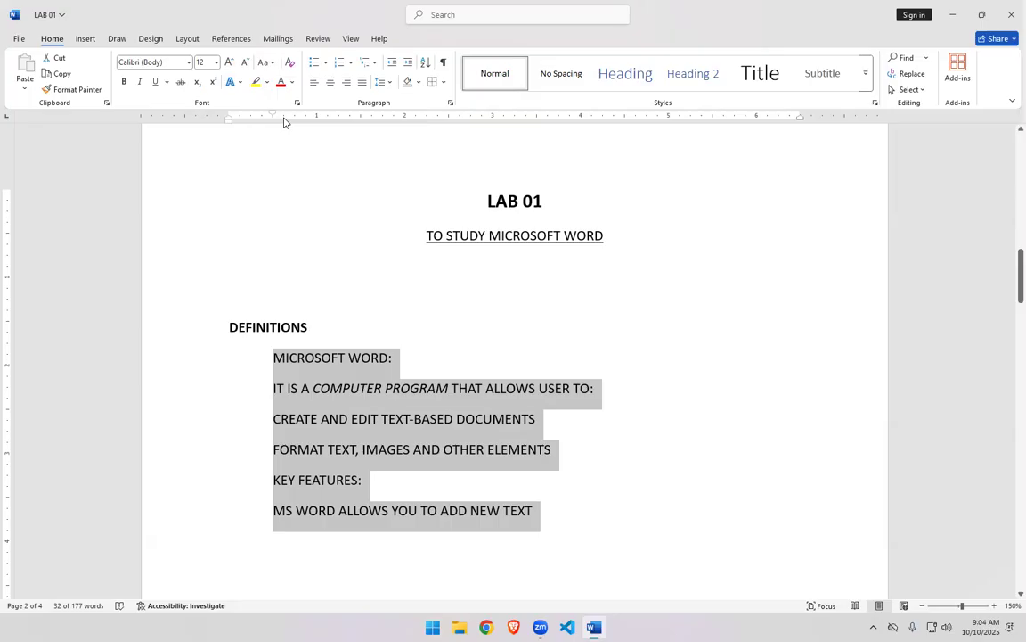
click(264, 62)
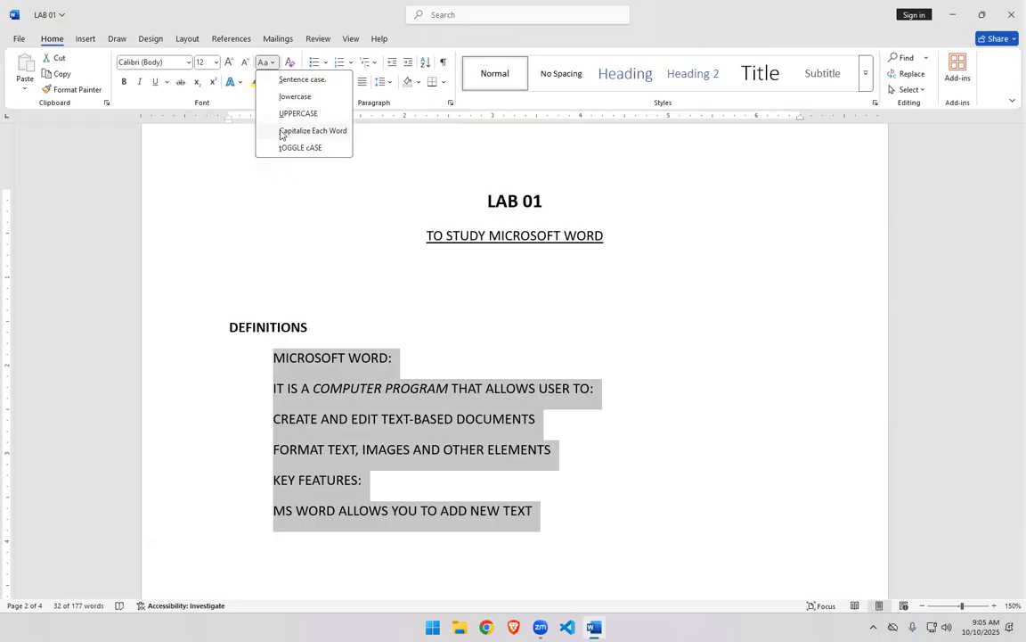
click(312, 131)
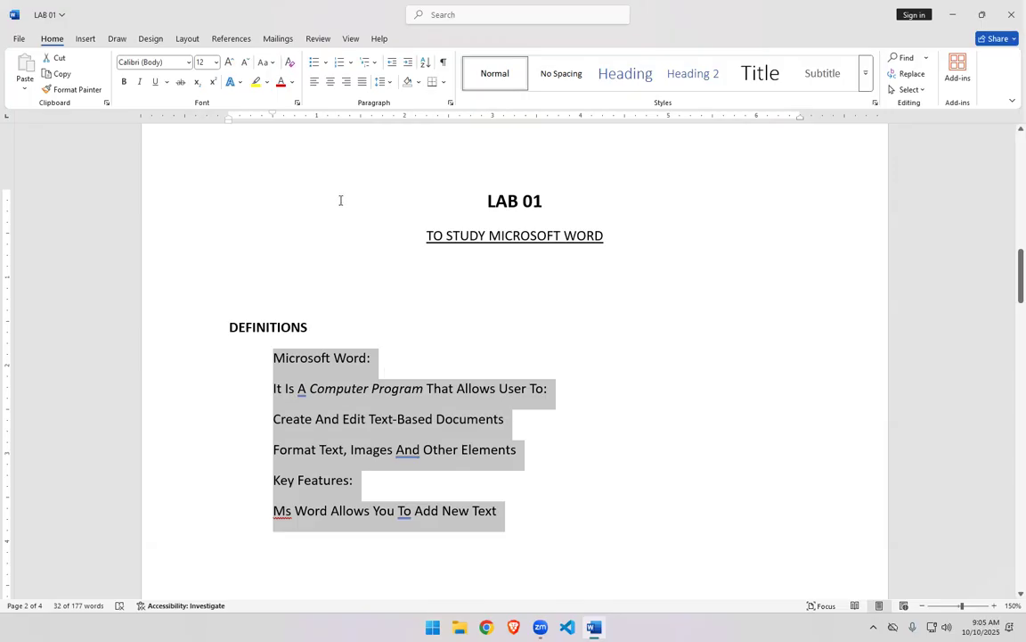
- Apply tOGGLE cASE to the definitions text, then switch it to Sentence case
click(266, 62)
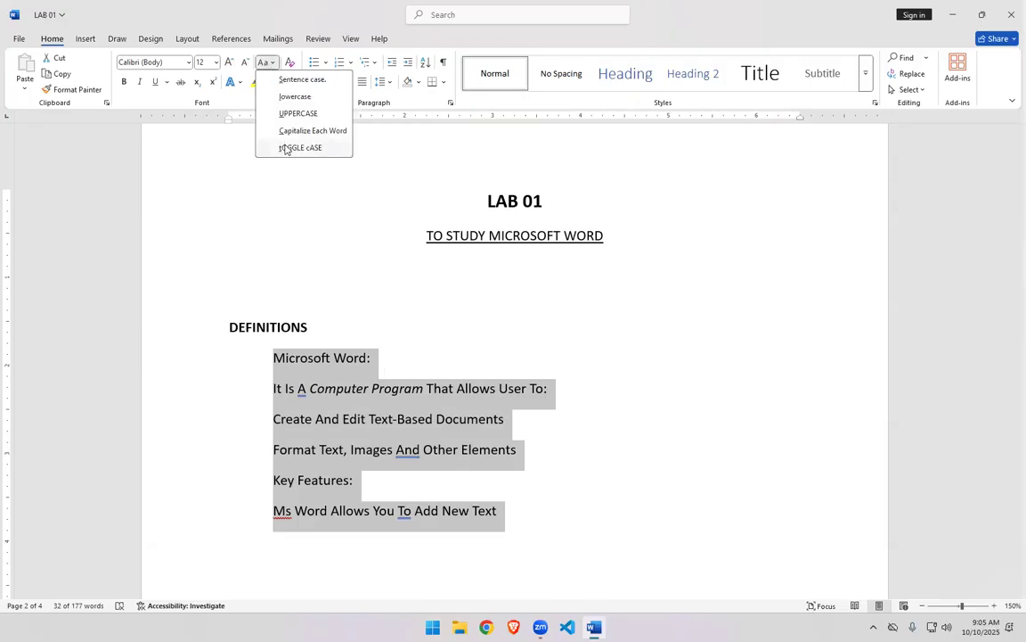
click(285, 148)
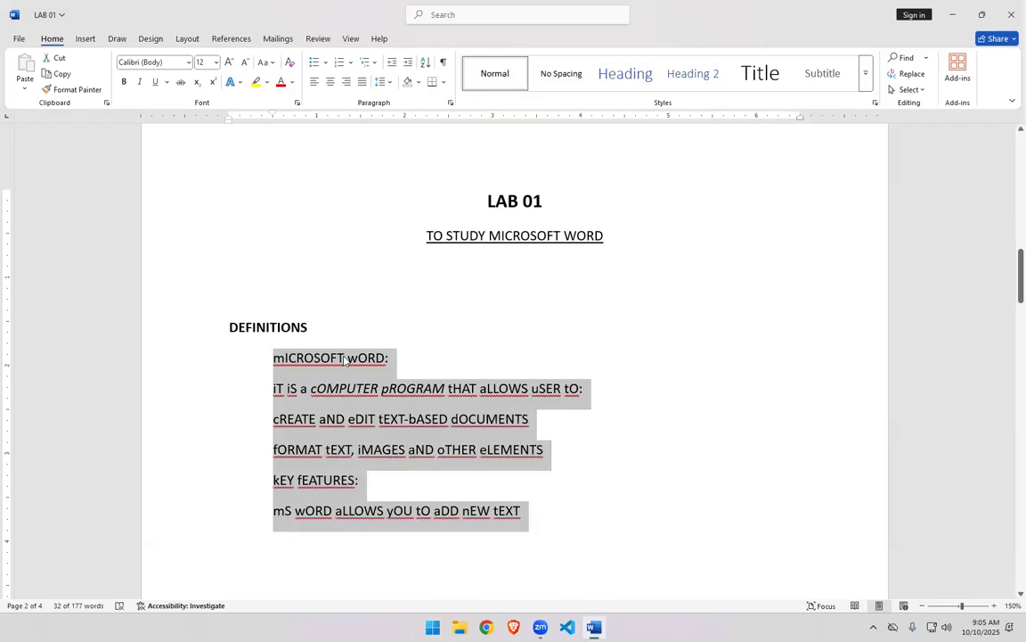
click(292, 81)
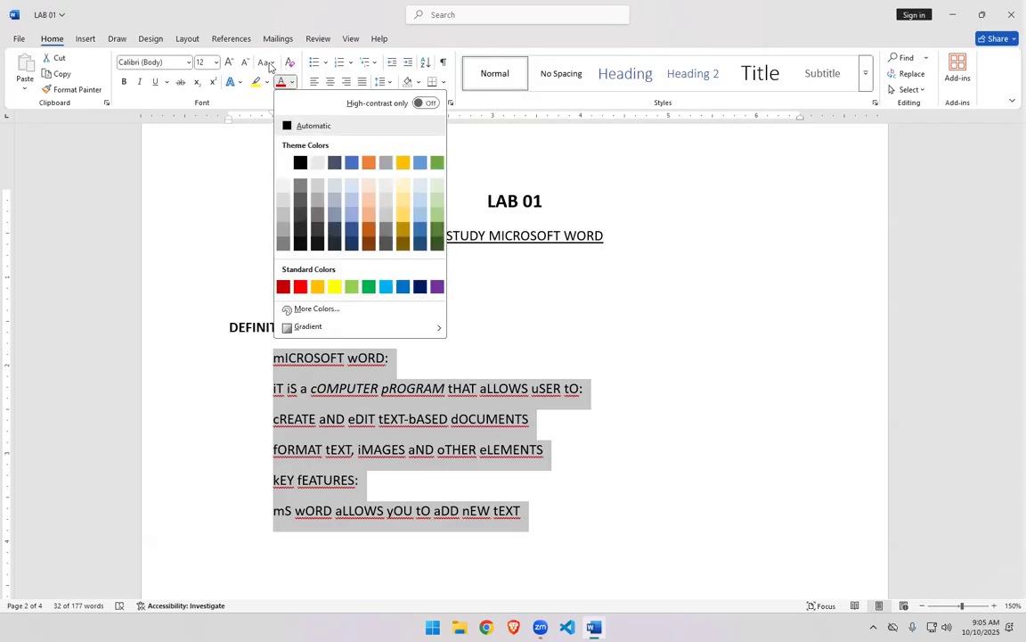
click(269, 66)
click(269, 66)
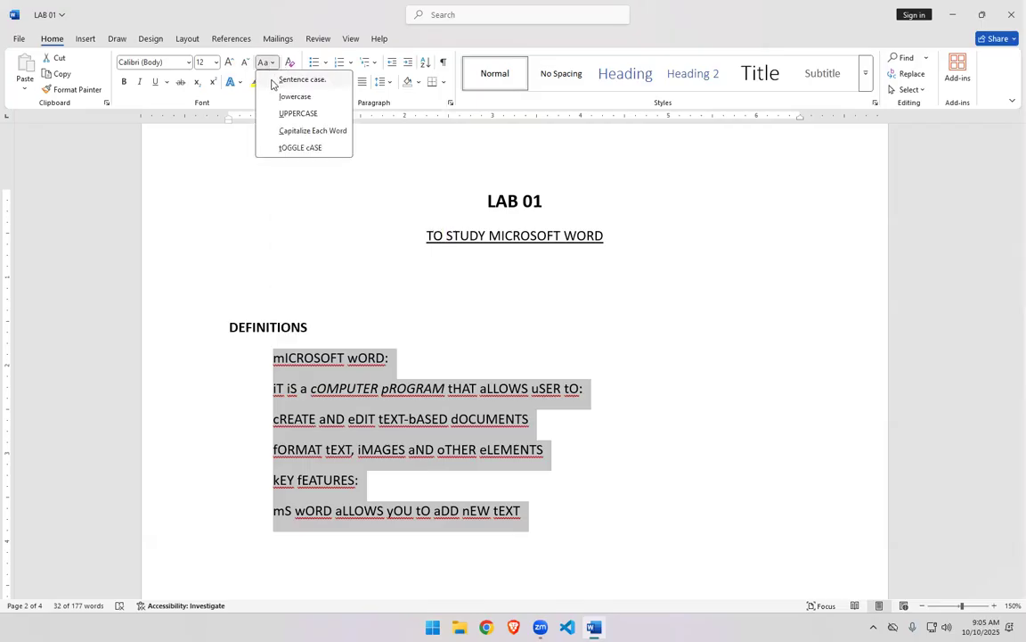
click(272, 79)
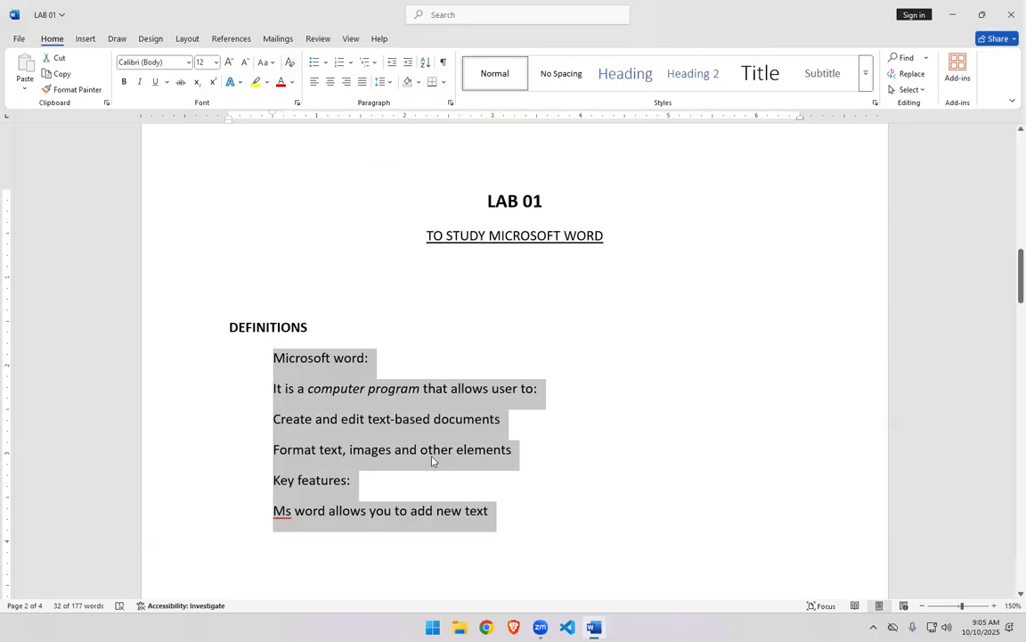
- Select the LAB 01 title and color it red
scroll(432, 460, up, 1)
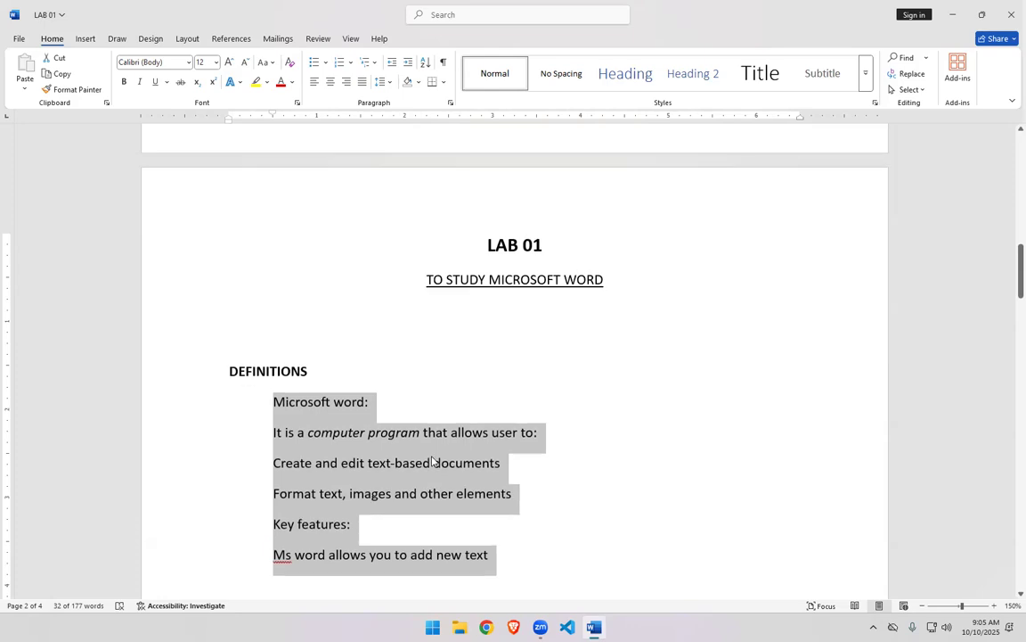
click(510, 251)
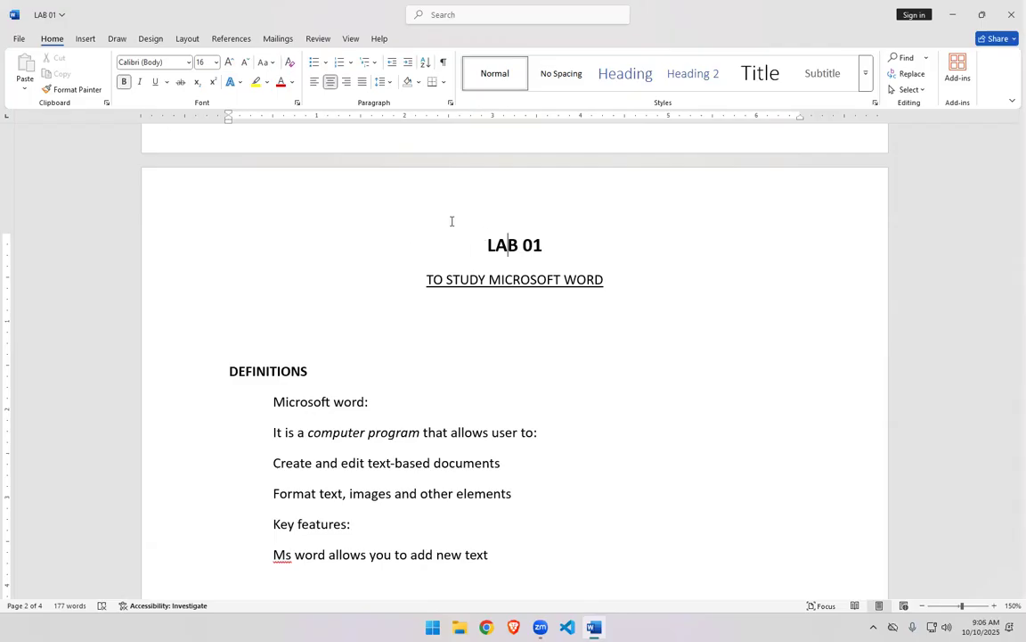
triple_click(492, 242)
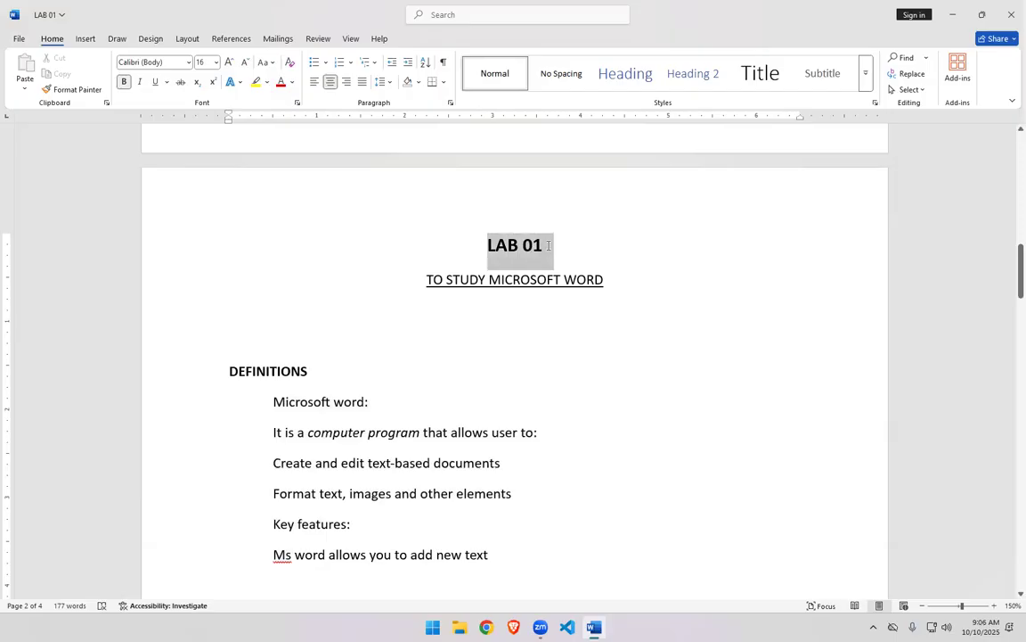
click(281, 82)
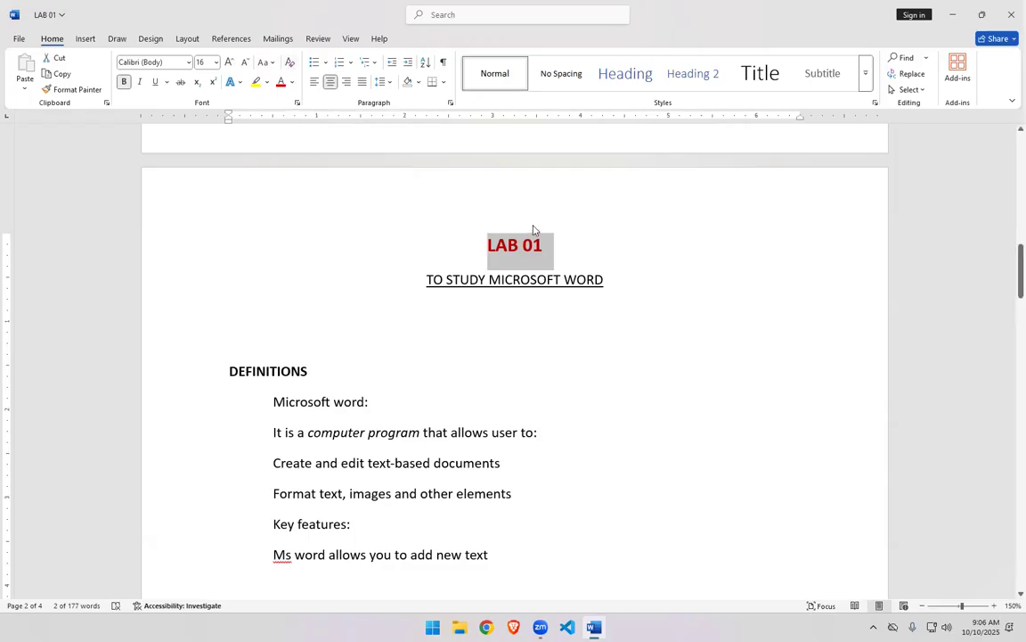
- Clear all formatting from the LAB 01 title, then undo the clearing
click(292, 64)
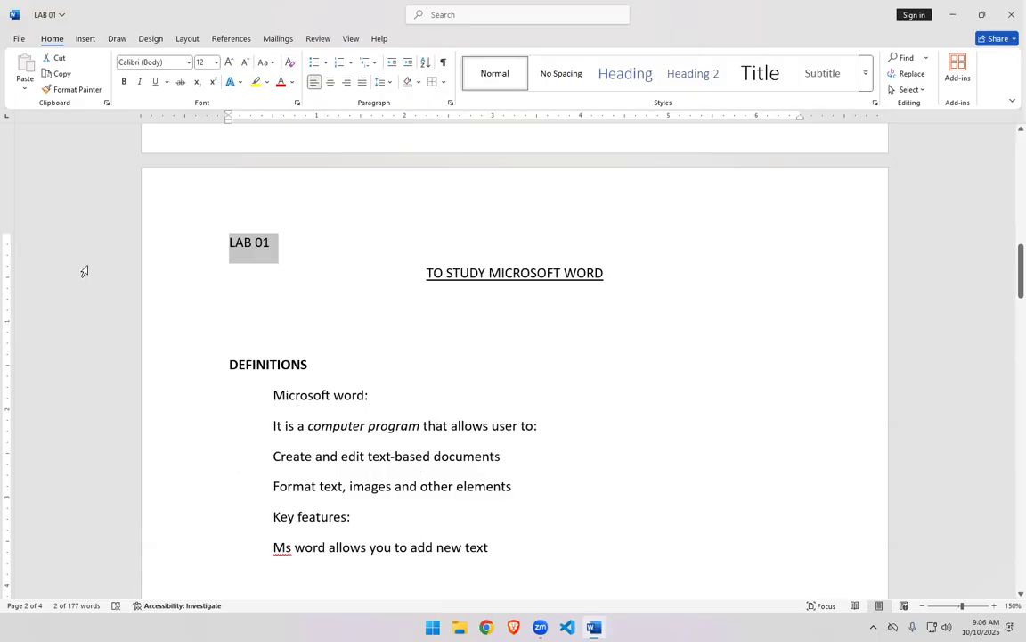
key(ctrl+z)
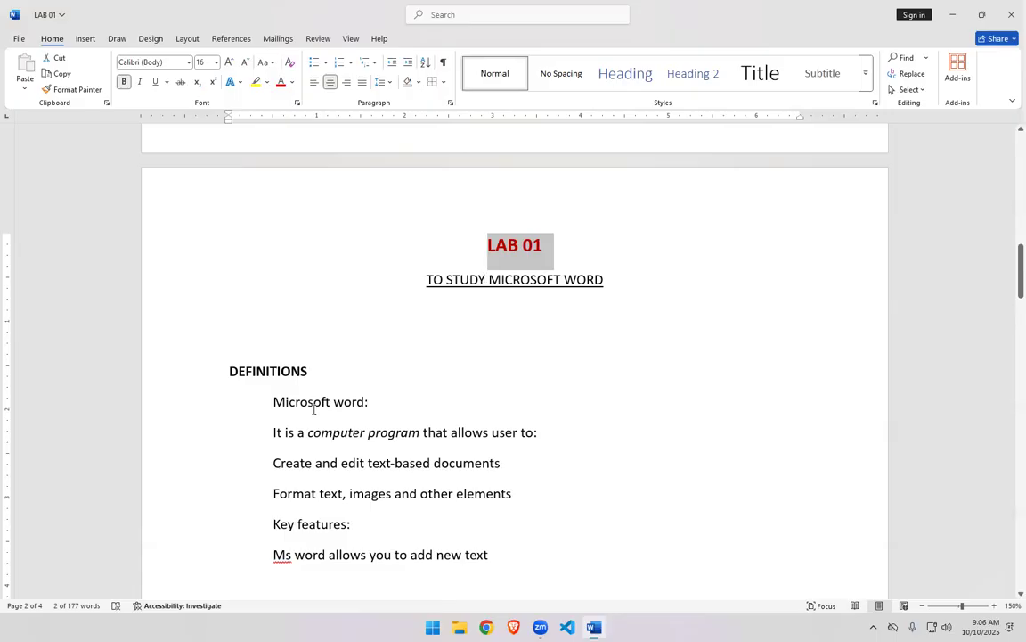
- Bold the word Microsoft in the first definition line
click(313, 402)
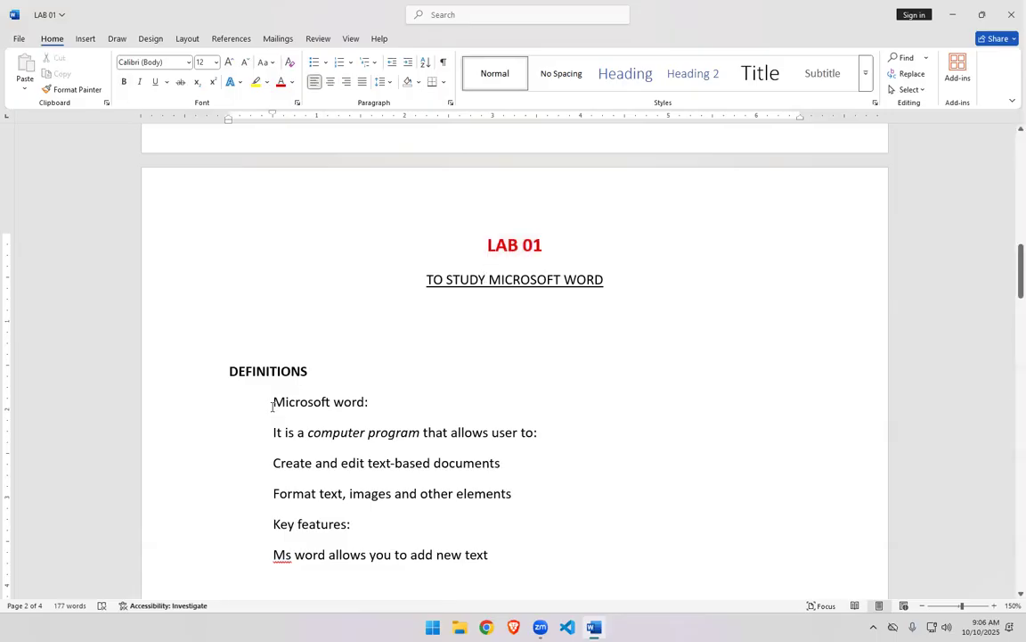
drag(273, 401, 332, 398)
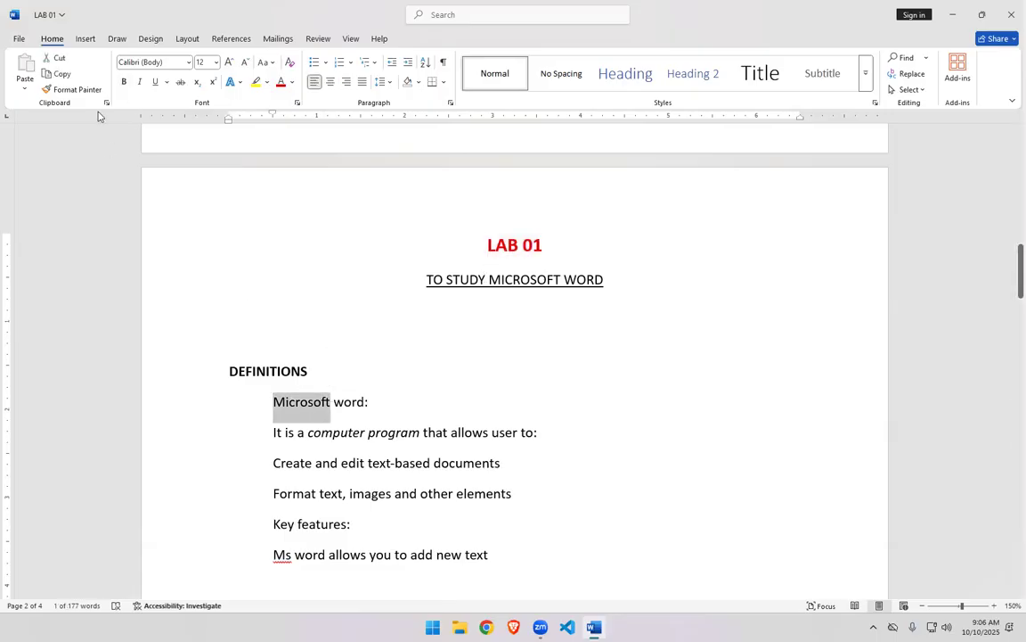
click(125, 82)
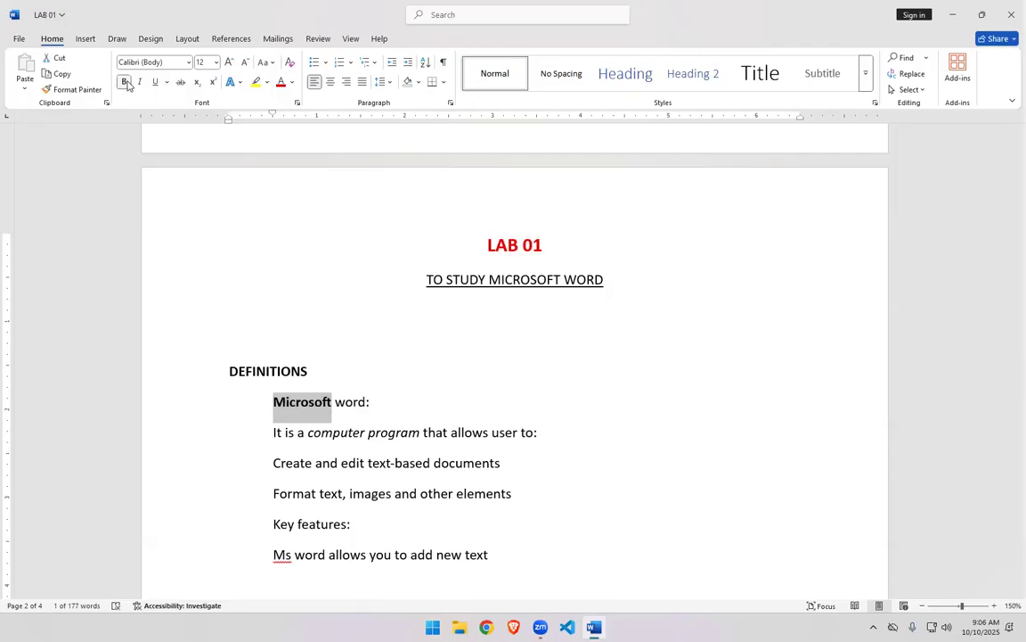
- Italicize and underline the word Microsoft in the first definition line
click(139, 85)
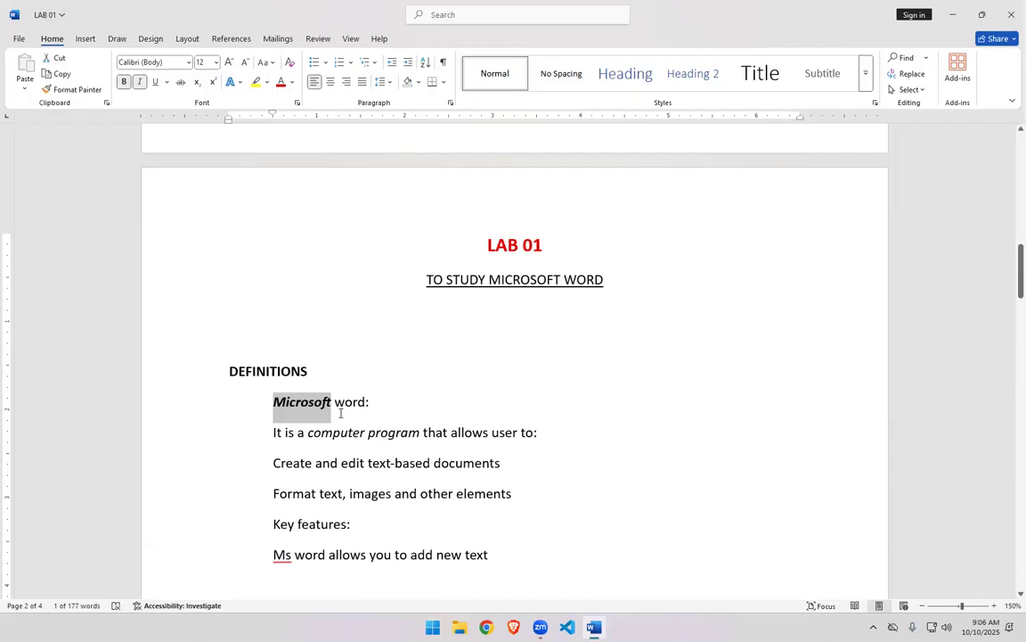
click(155, 82)
click(168, 82)
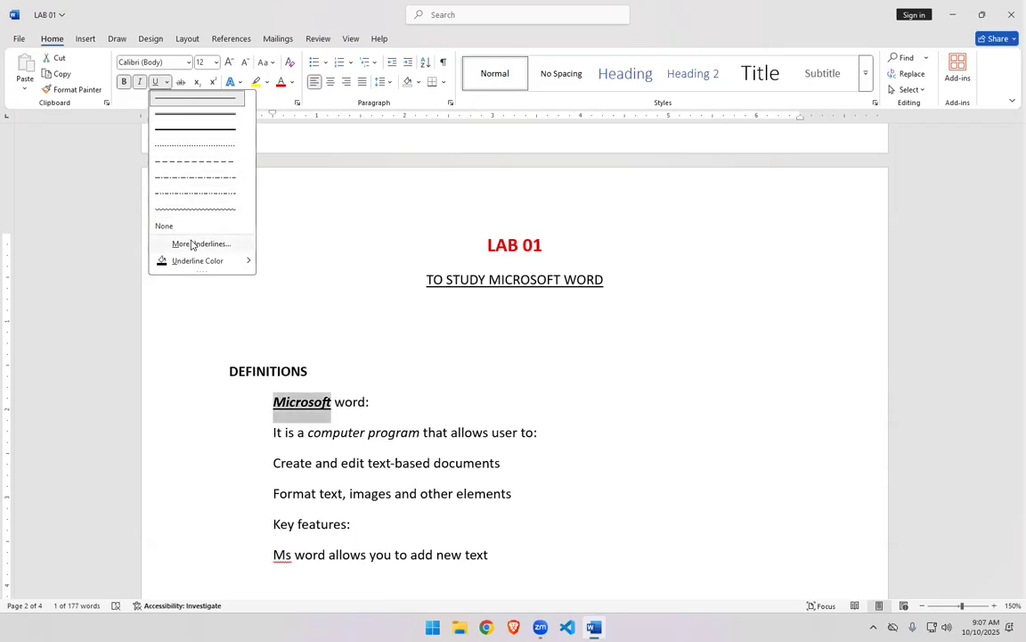
click(267, 275)
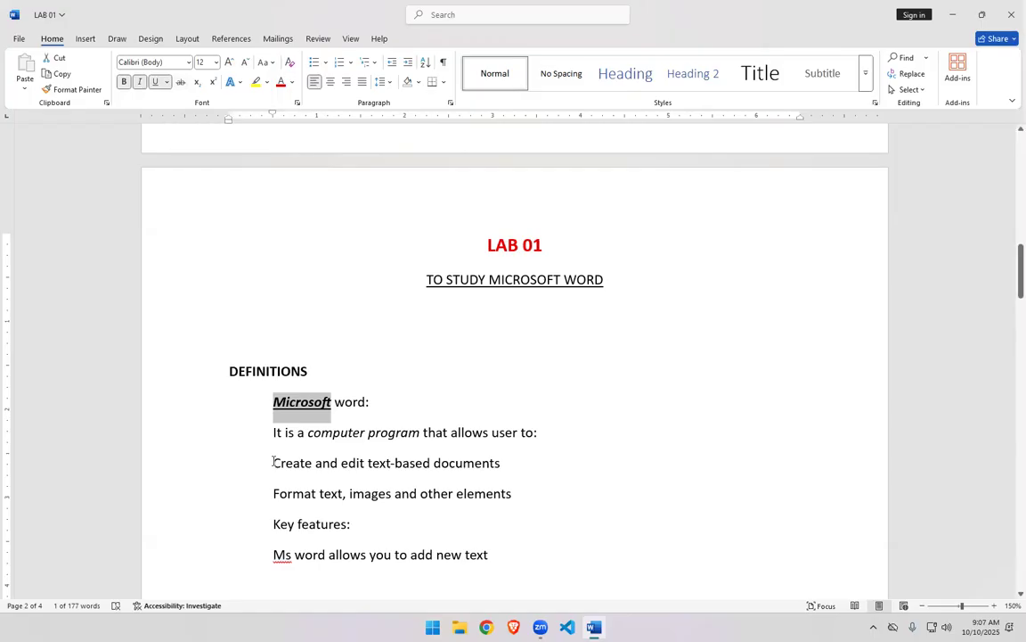
- Select the word Create in the third definition line and apply strikethrough to it
click(274, 461)
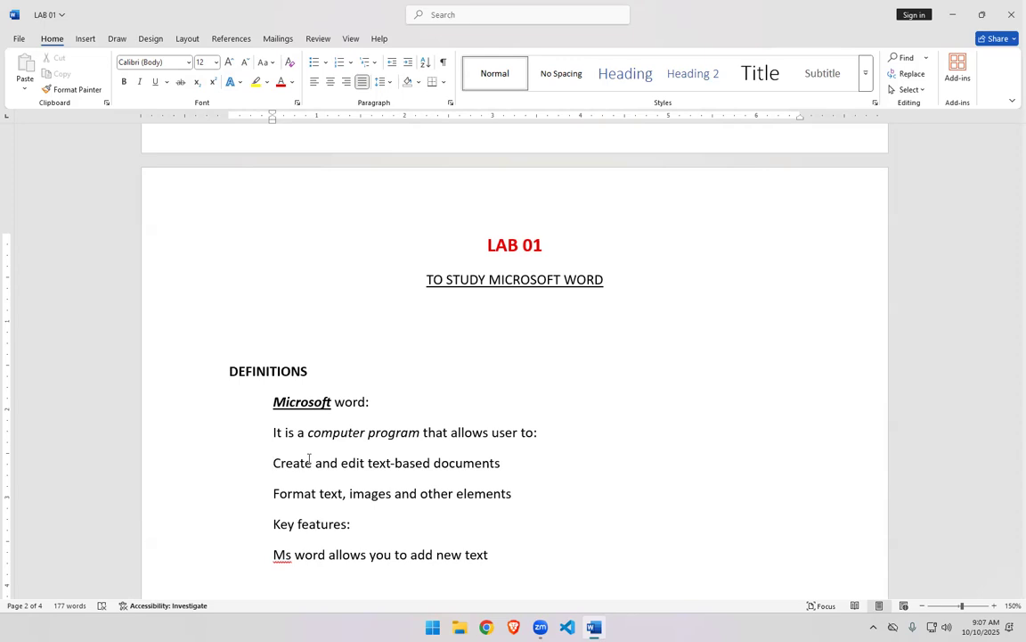
key(shift+Right)
key(shift+Right)
key(shift+Right)
key(shift+Right)
key(shift+Right)
key(shift+Right)
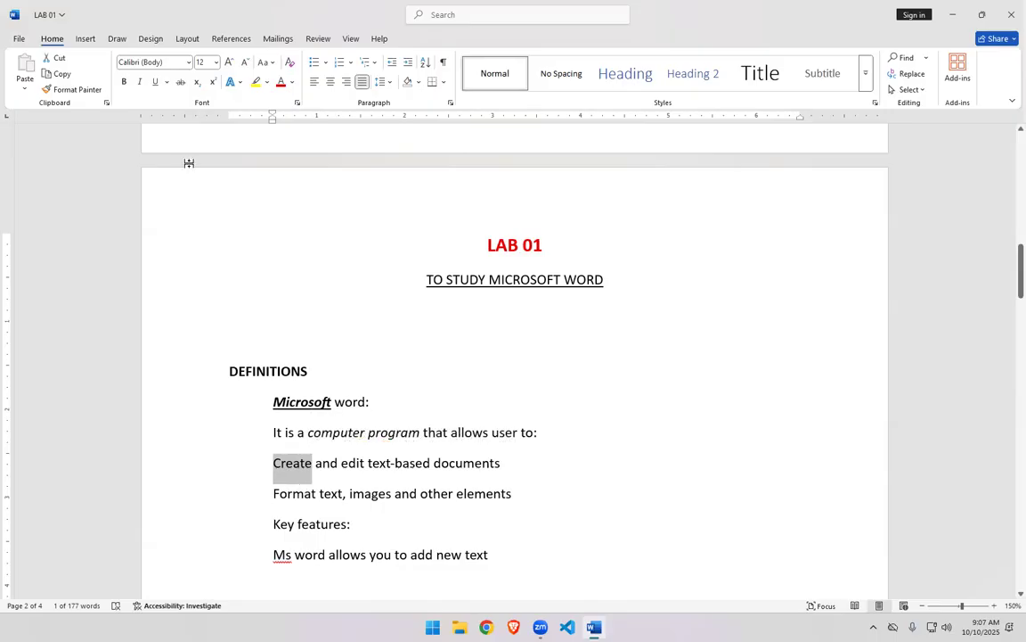
click(180, 82)
click(314, 465)
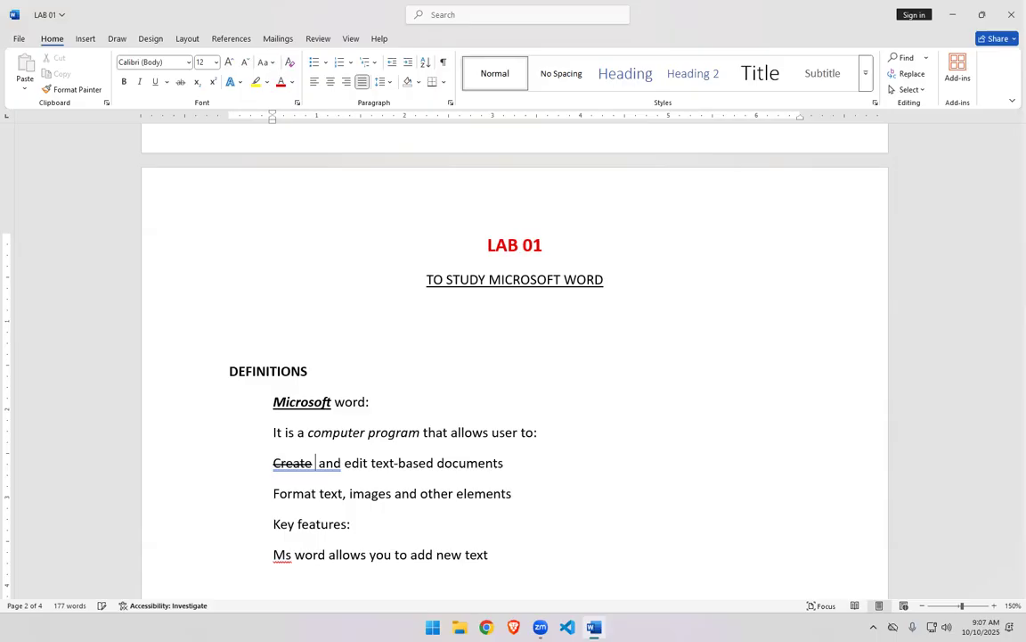
- Type the word PREPARE right after the struck-through Create
text(PREPE)
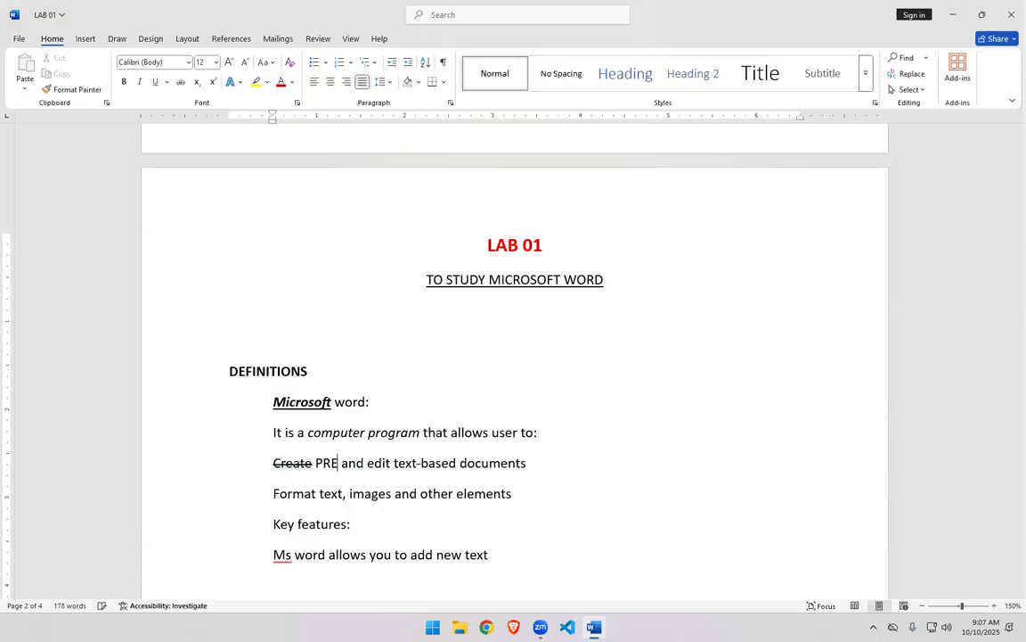
text(RA)
key(BackSpace)
text(EPE)
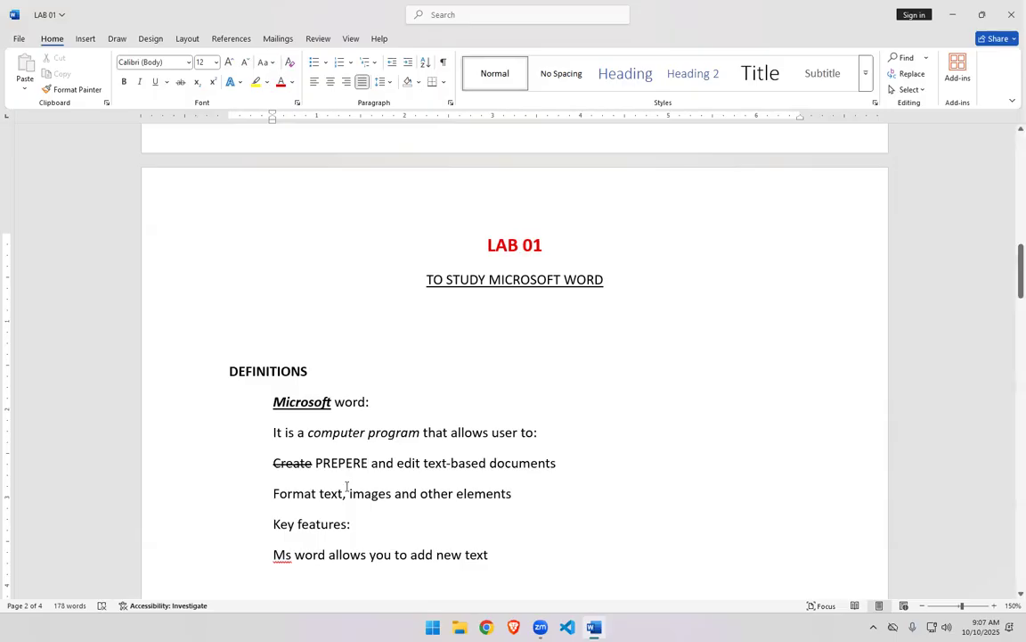
key(BackSpace)
key(BackSpace)
key(BackSpace)
text(ARE)
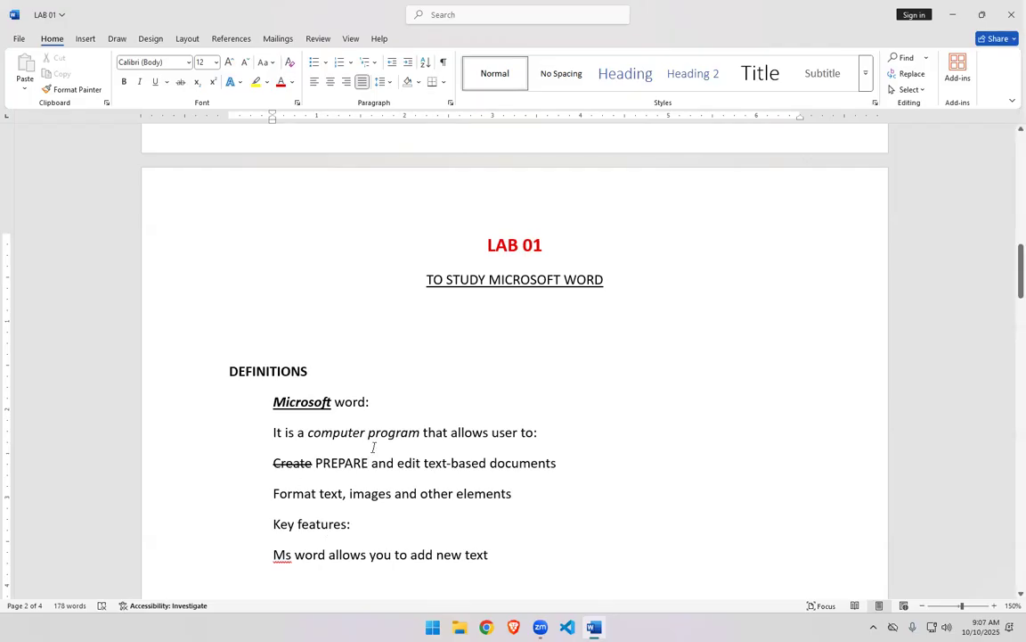
key(Tab)
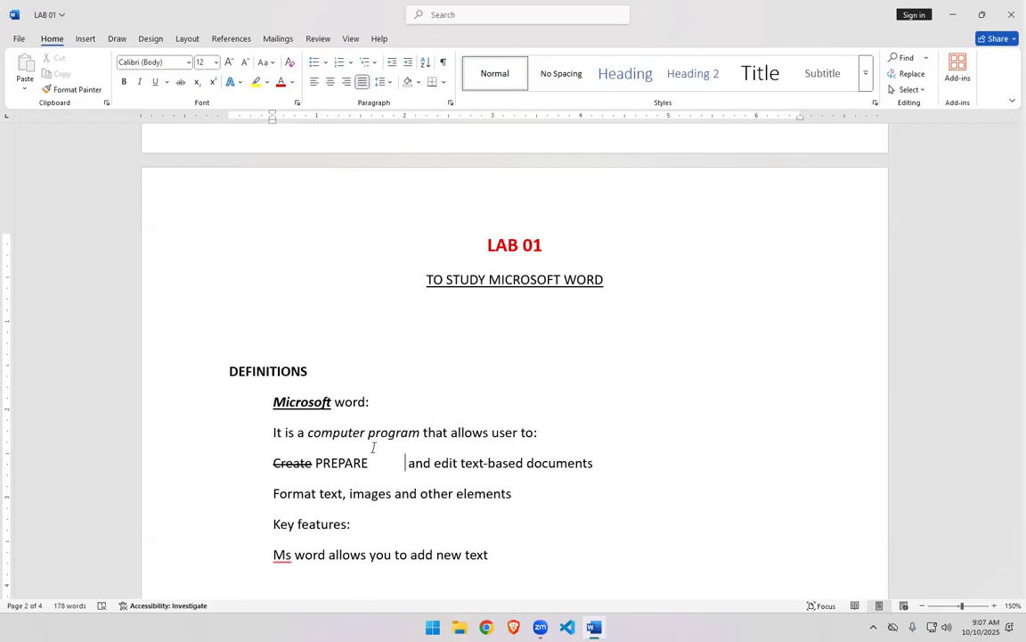
key(BackSpace)
key(BackSpace)
key(BackSpace)
key(BackSpace)
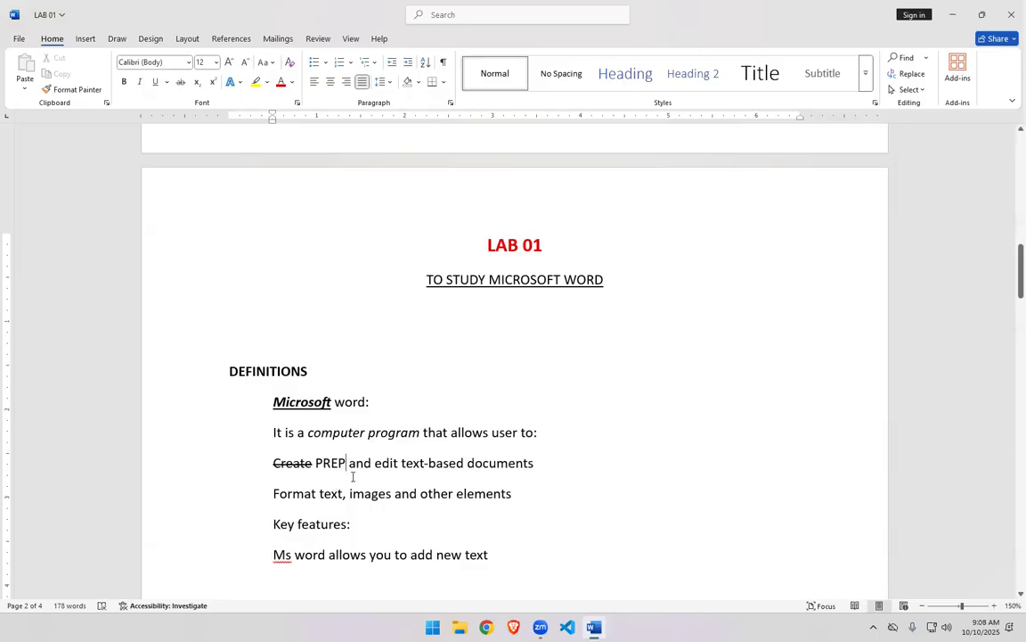
key(BackSpace)
key(BackSpace)
key(BackSpace)
key(BackSpace)
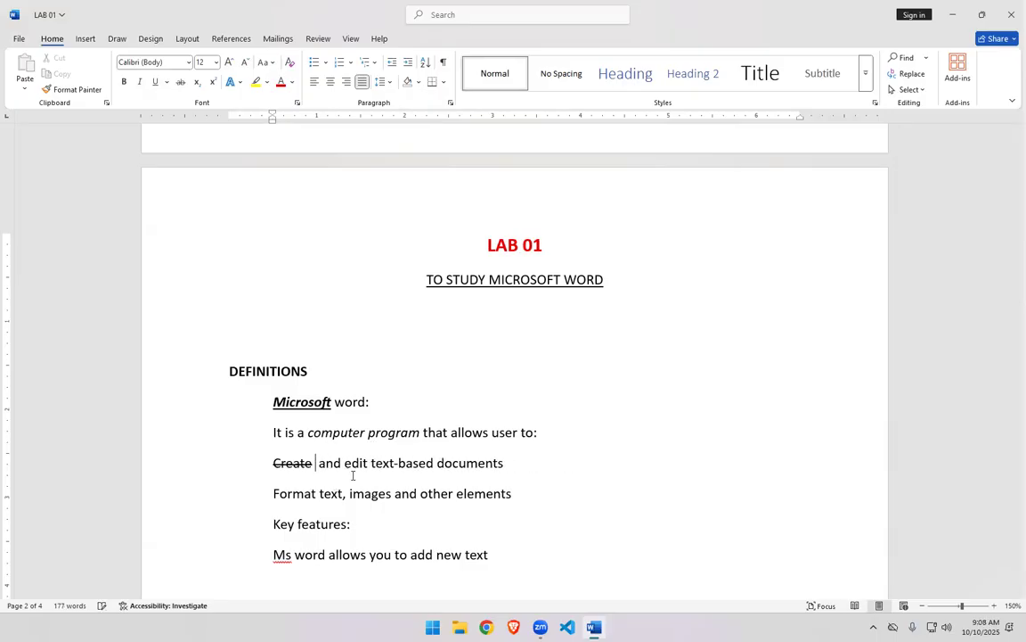
text(PREP)
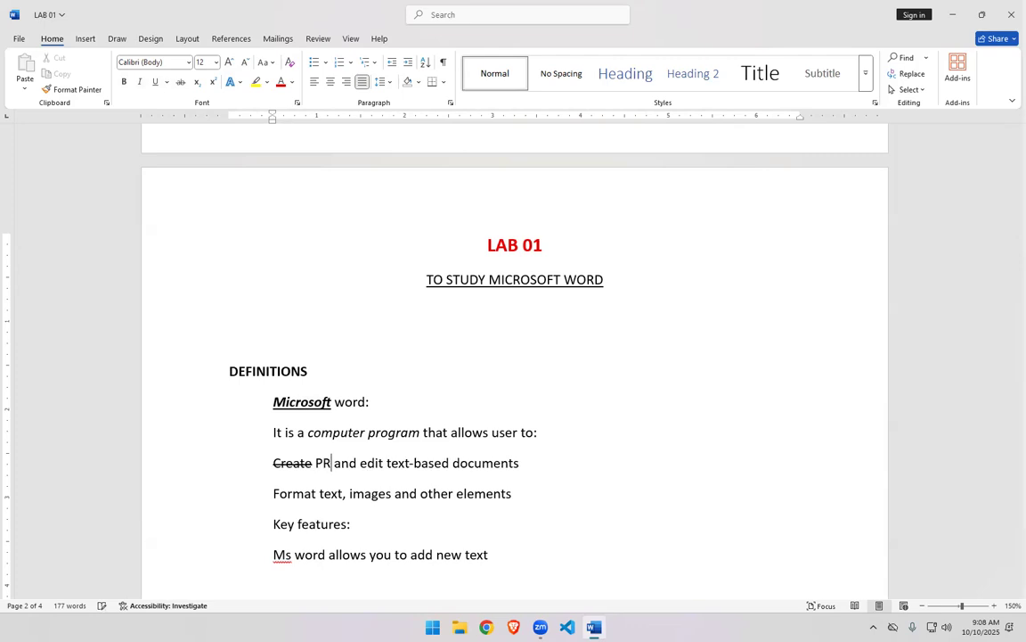
text(ARE)
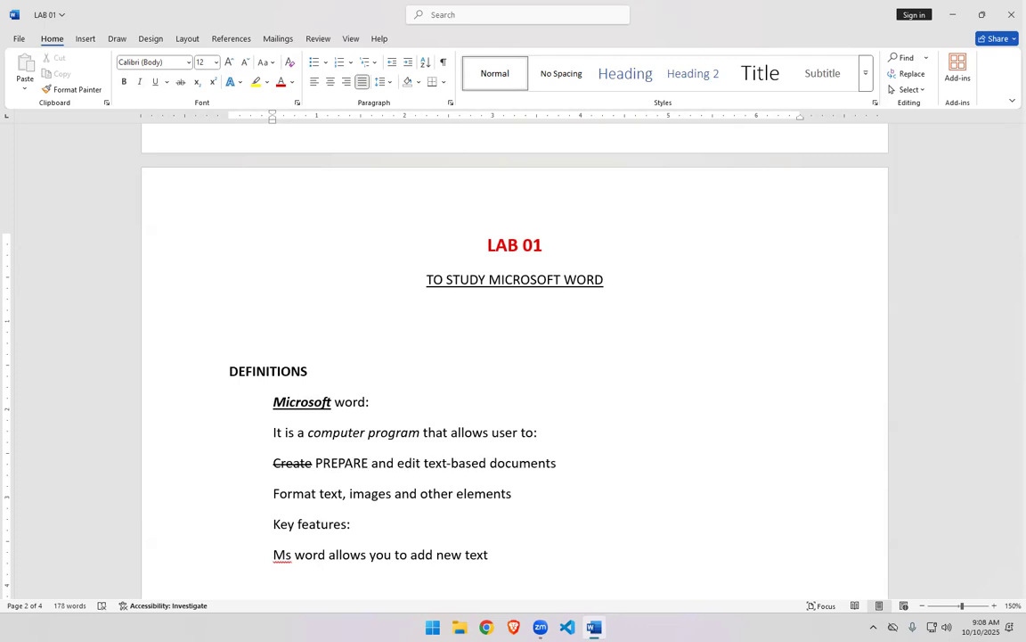
drag(316, 462, 368, 461)
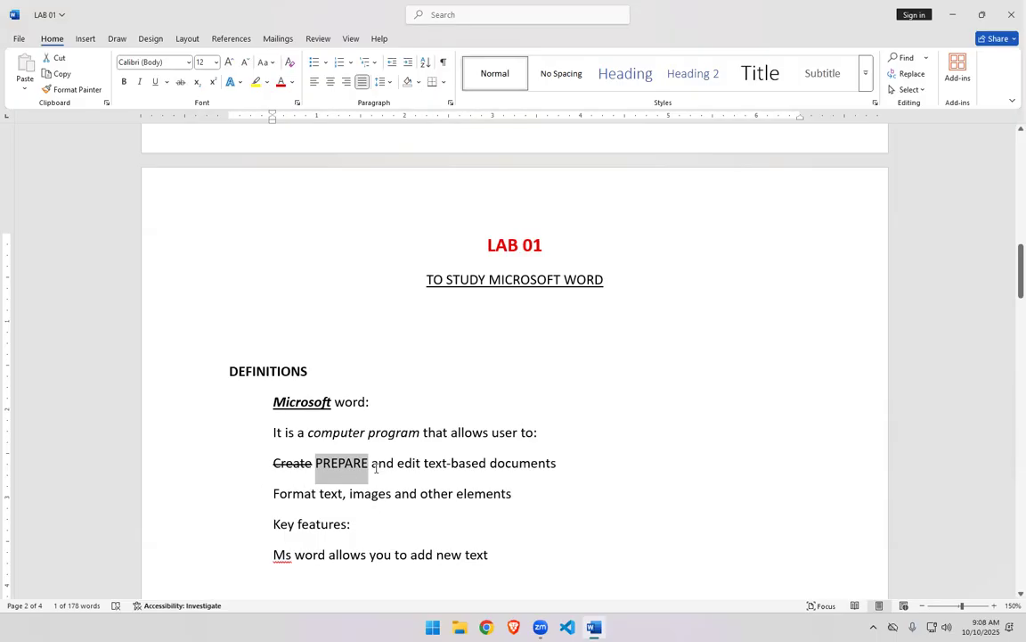
click(376, 466)
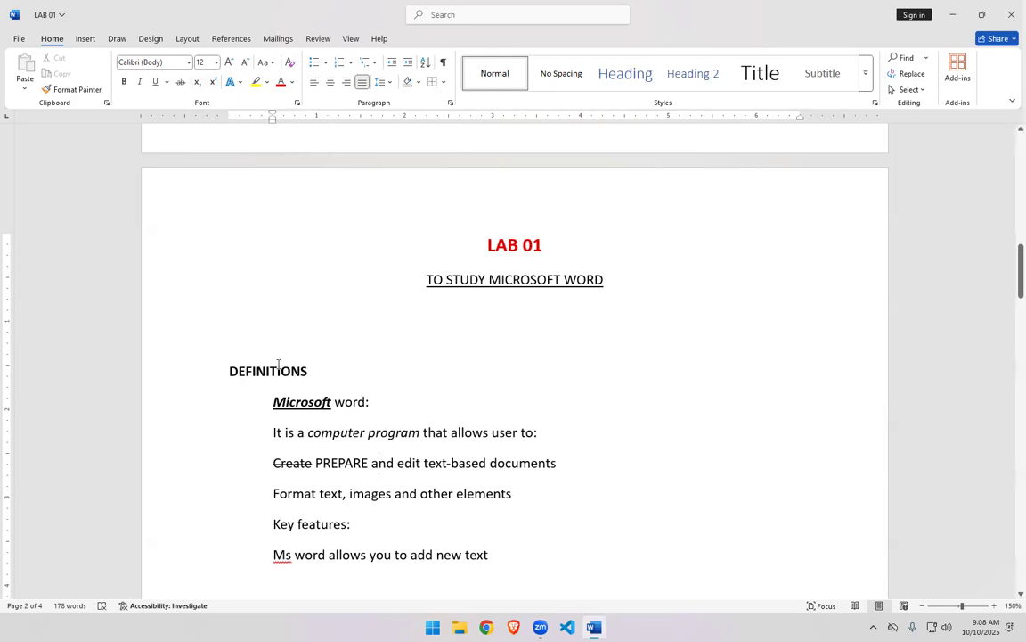
- Start a new line after the last definition line and type H2O
click(510, 554)
key(Return)
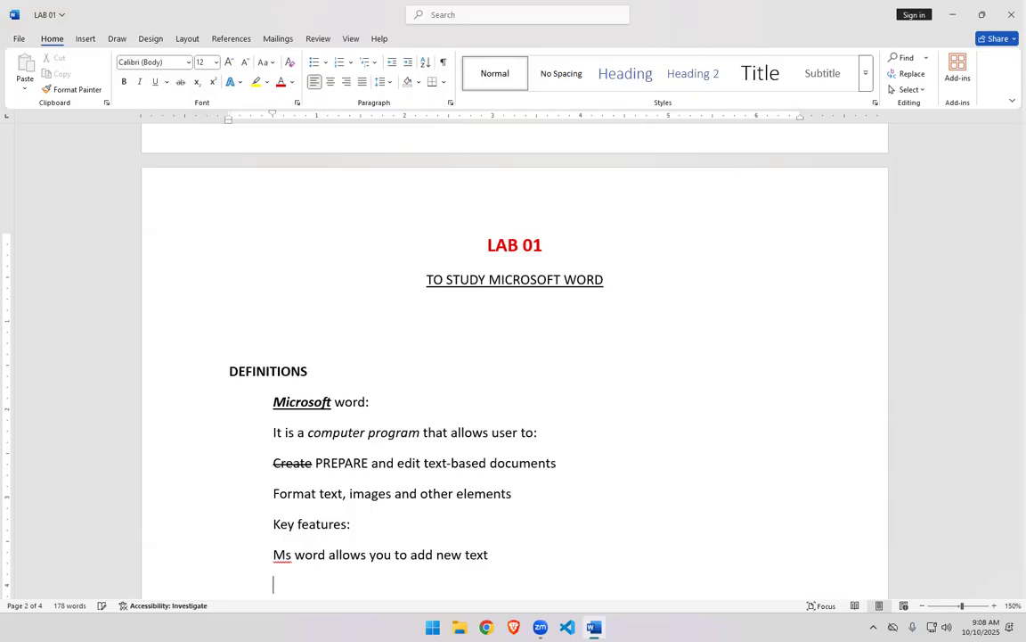
text(H2o)
key(BackSpace)
text(o)
key(BackSpace)
text(O)
- Select the 2 in H2O and make it subscript
key(shift+Left)
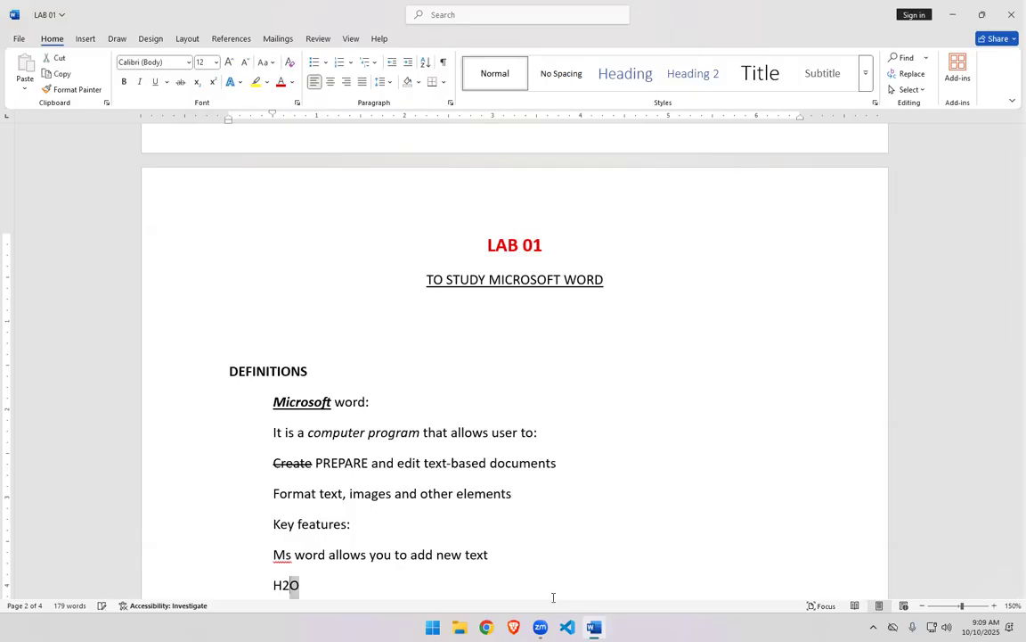
key(Left)
key(shift+Left)
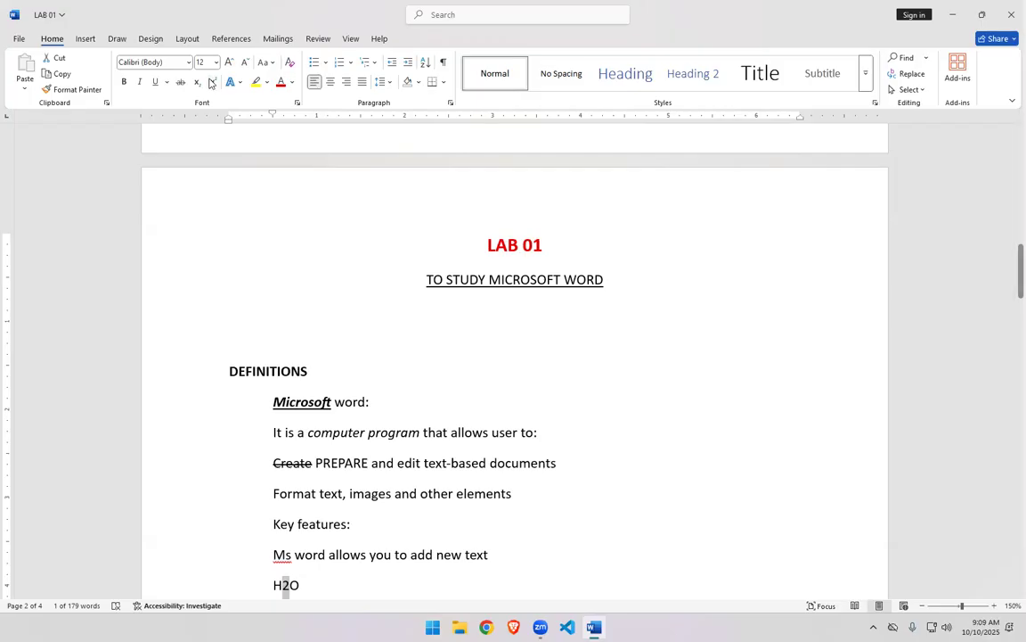
click(197, 82)
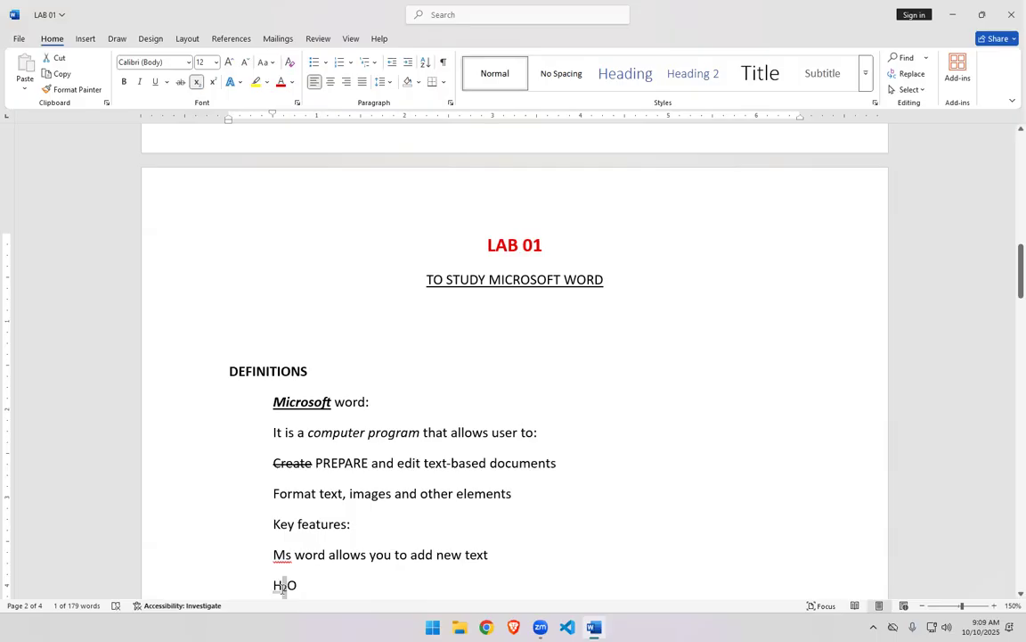
click(307, 585)
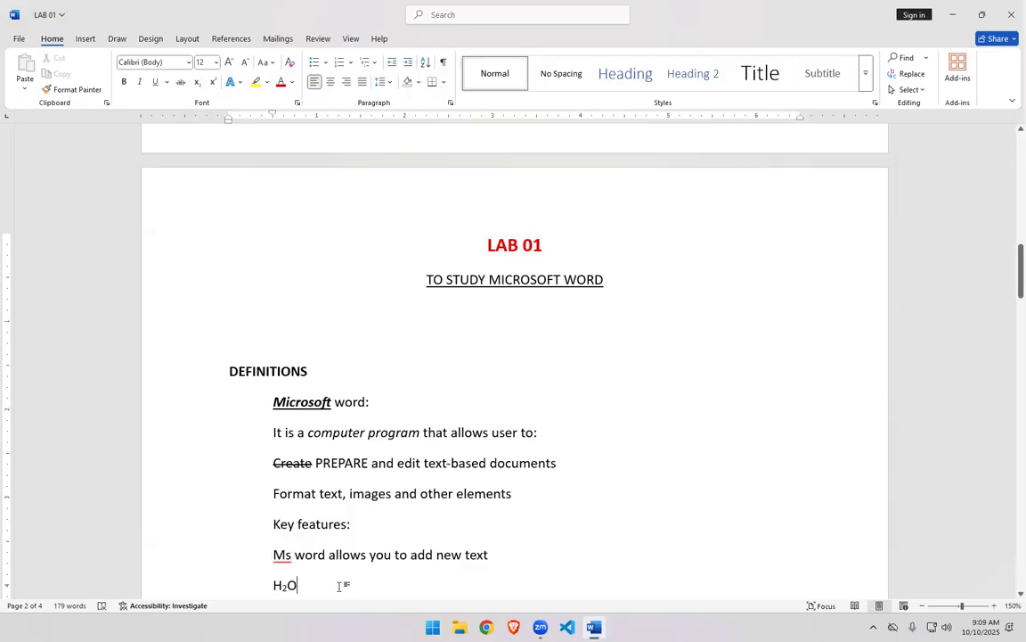
- Append ", 1ST" to the H2O line and make the ST superscript
text(, 1)
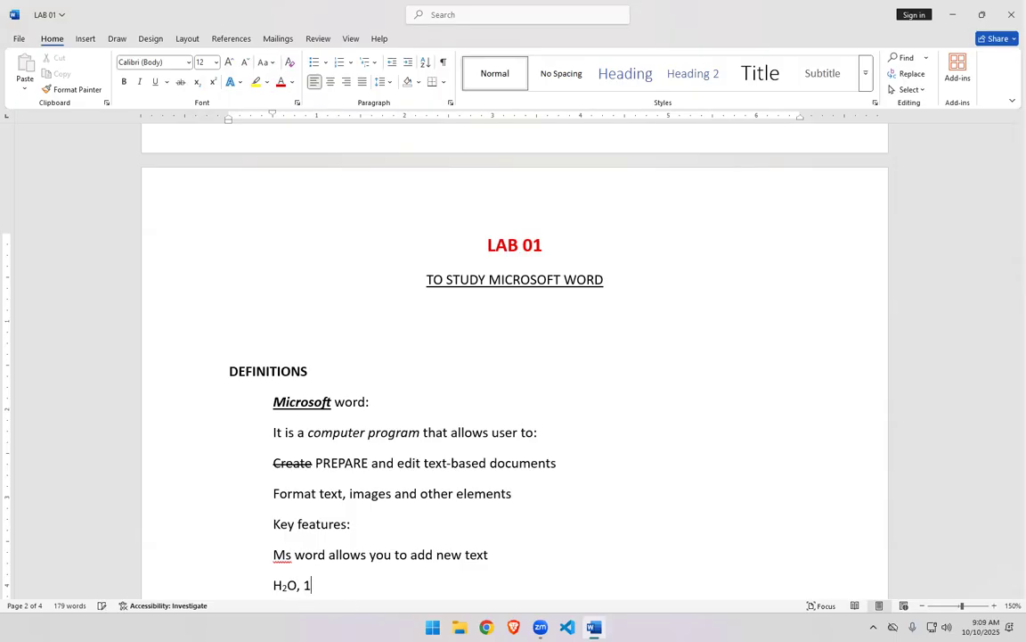
text(SY)
key(BackSpace)
text(T)
key(shift+Left)
key(shift+Left)
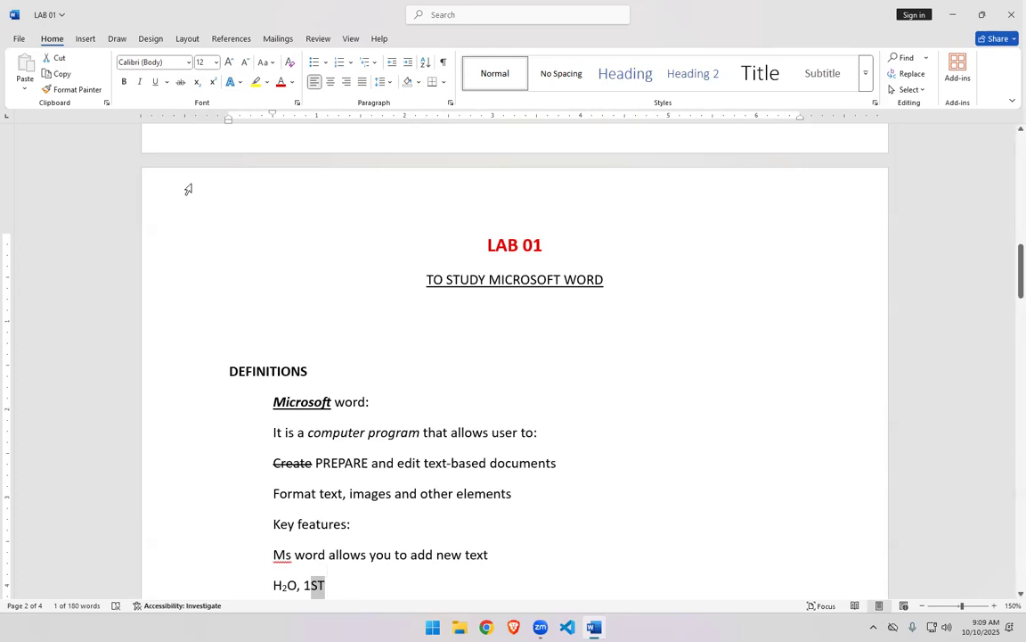
click(212, 82)
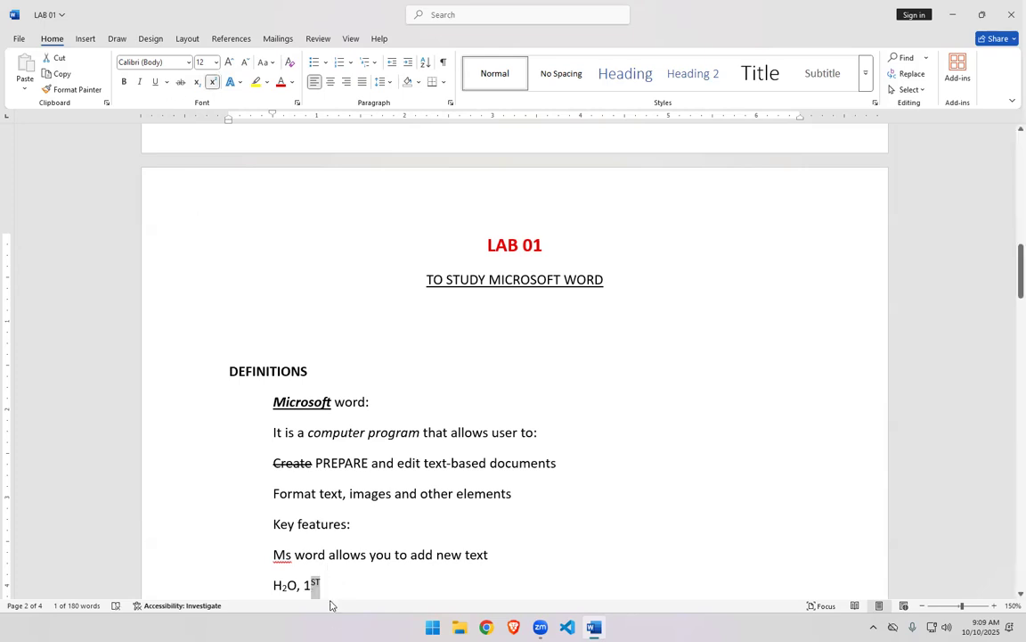
click(337, 589)
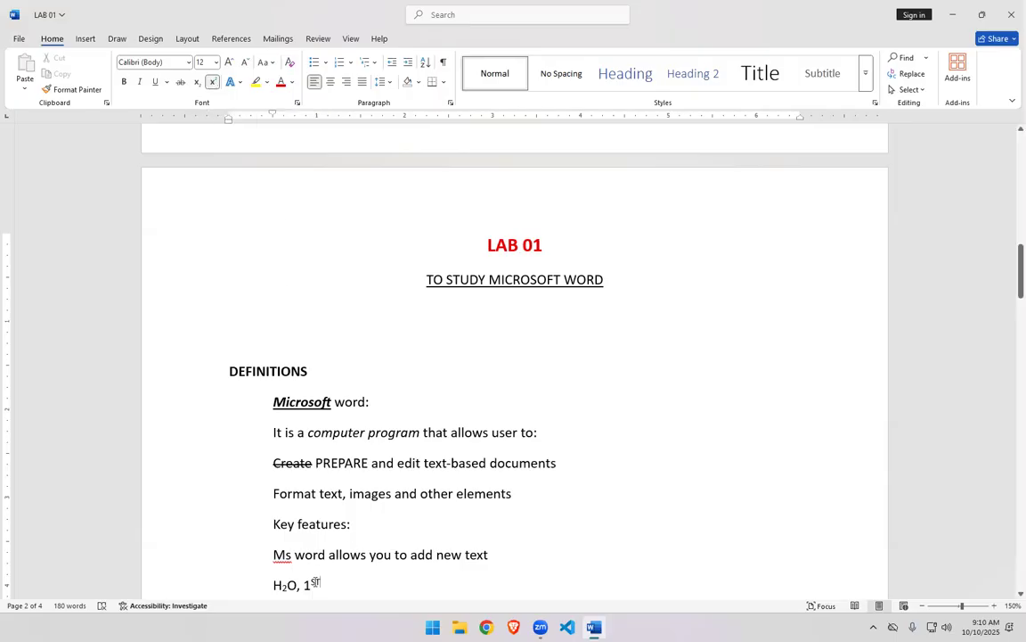
- Toggle superscript on and off for the letters ures in Key features
click(326, 554)
key(Up)
key(Right)
key(Right)
key(Right)
key(shift+Left)
key(shift+Left)
key(shift+Left)
key(shift+Left)
key(shift+Left)
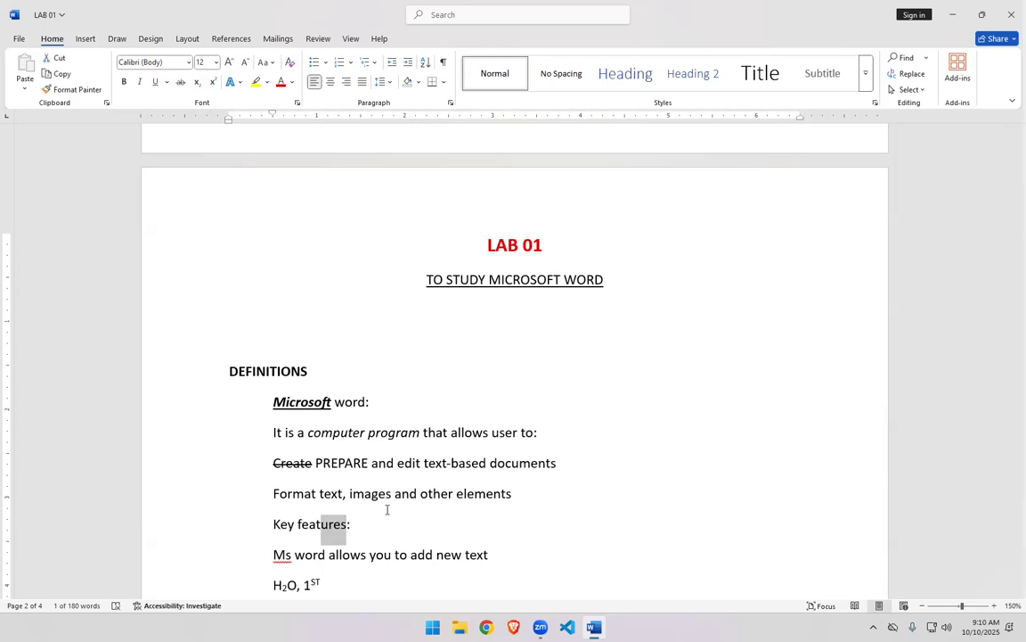
key(ctrl+shift+plus)
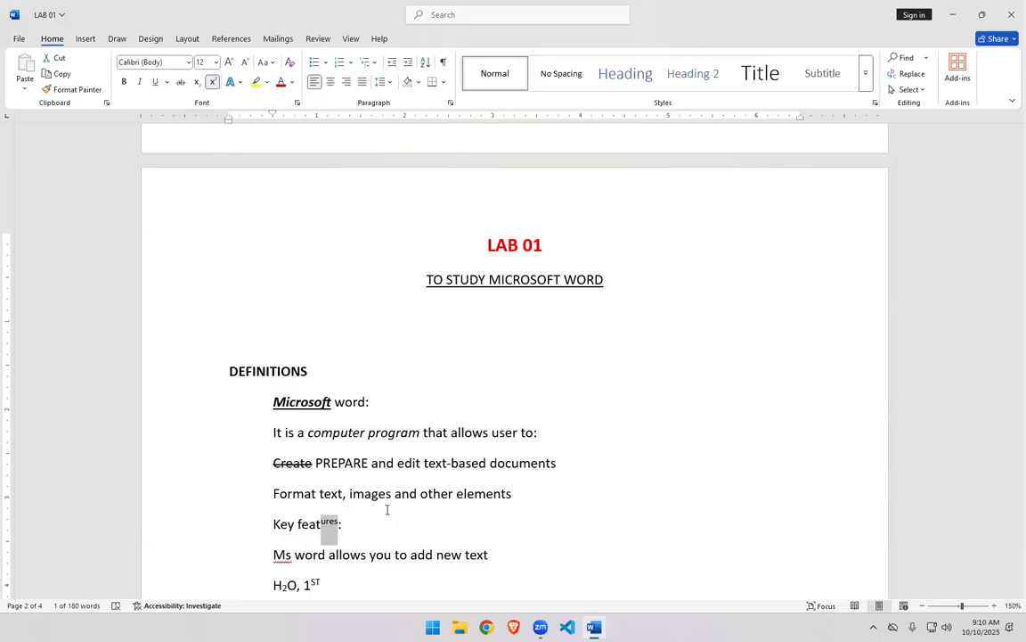
key(ctrl+shift+plus)
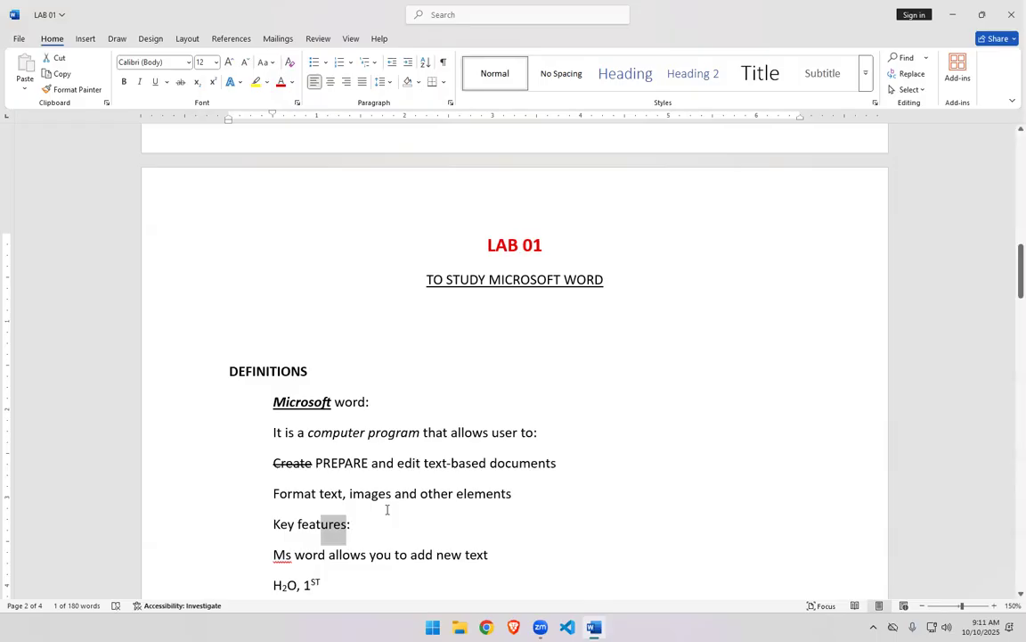
click(365, 530)
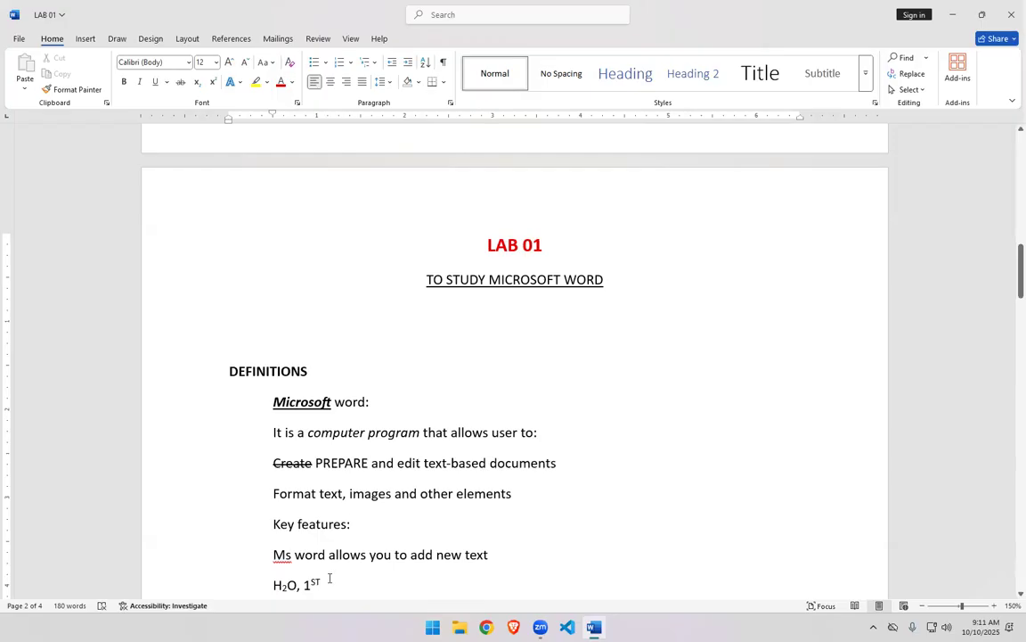
- Toggle superscript off and back on for the ST after 1
drag(323, 584, 310, 585)
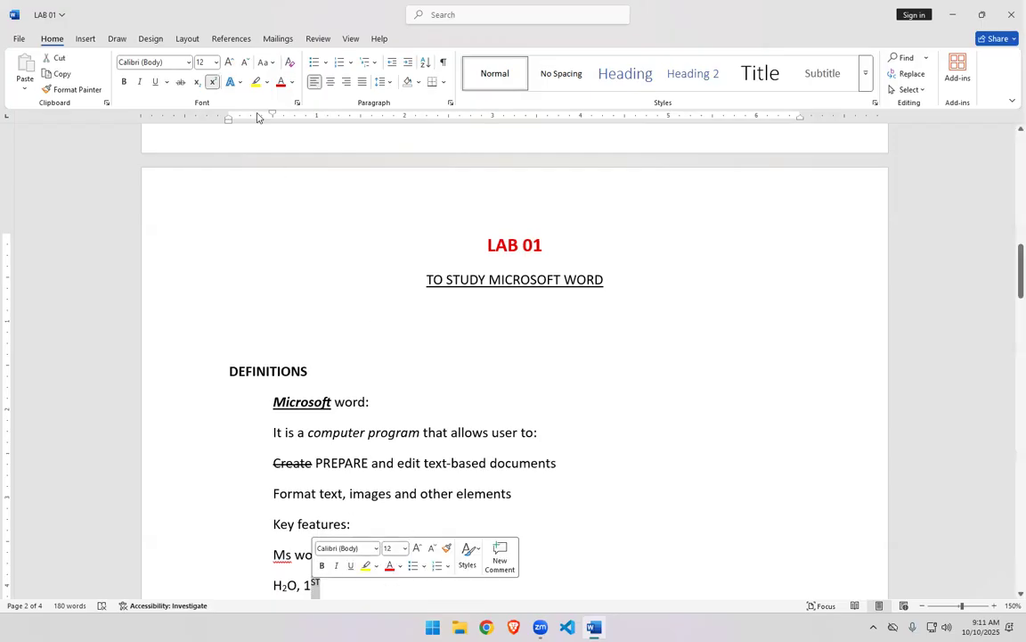
click(214, 82)
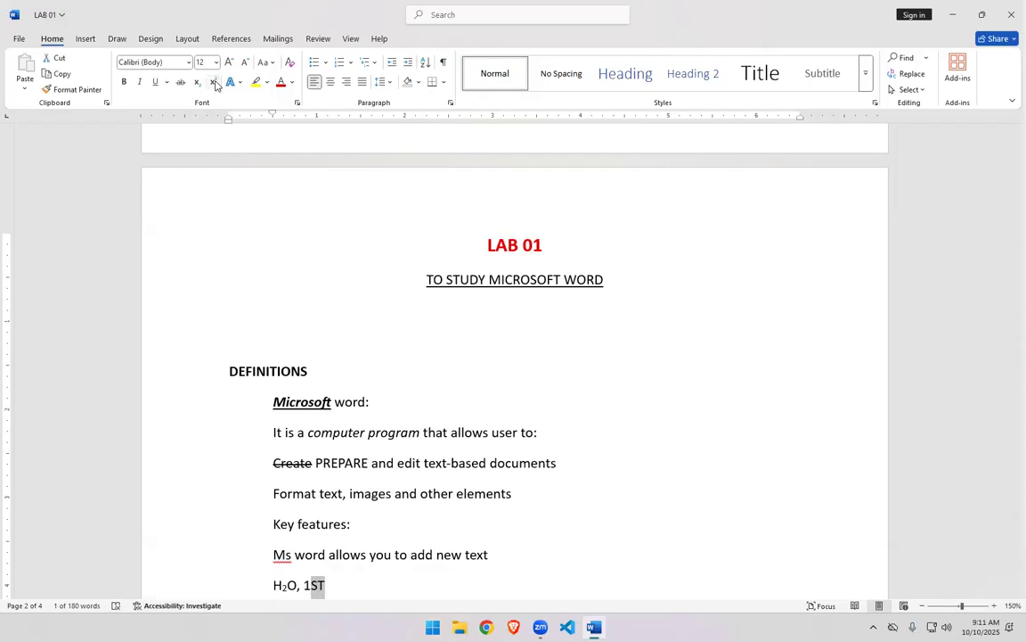
click(214, 82)
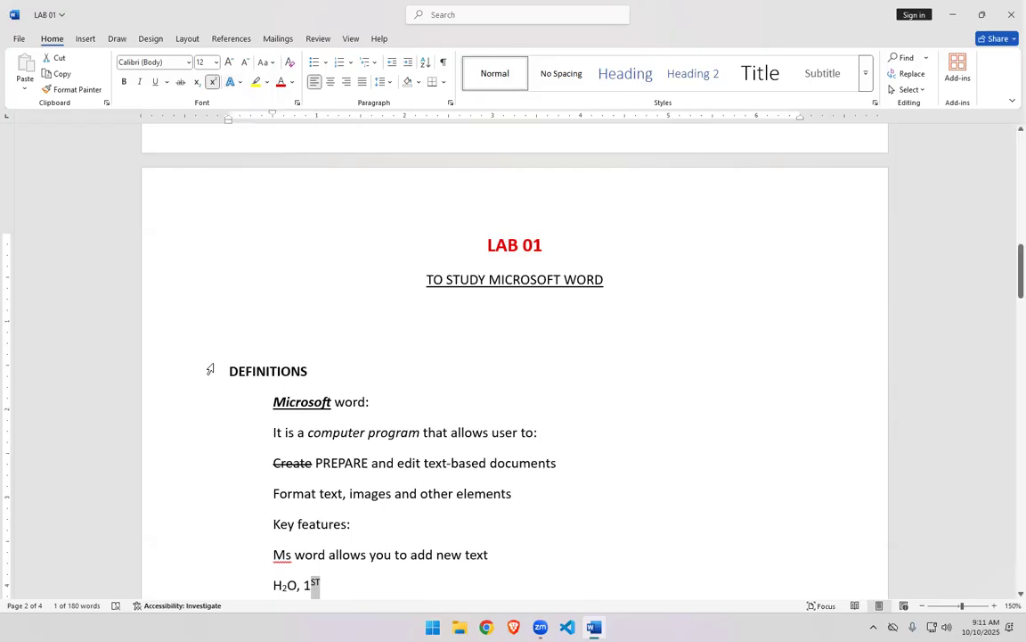
- Select the DEFINITIONS heading and browse the text effects, shadow and glow options without applying any
drag(229, 372, 310, 372)
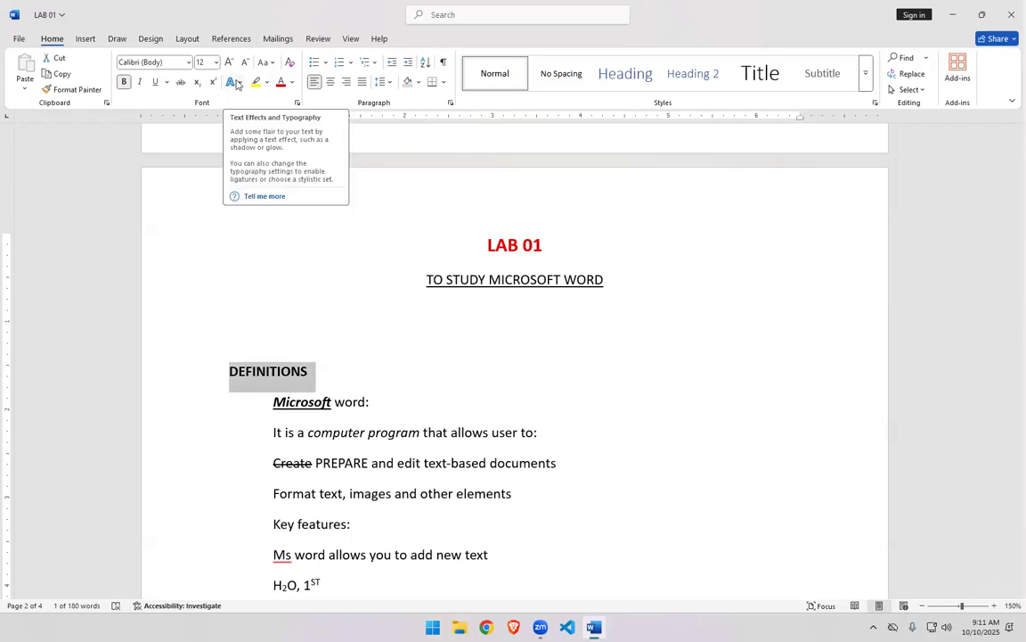
click(237, 84)
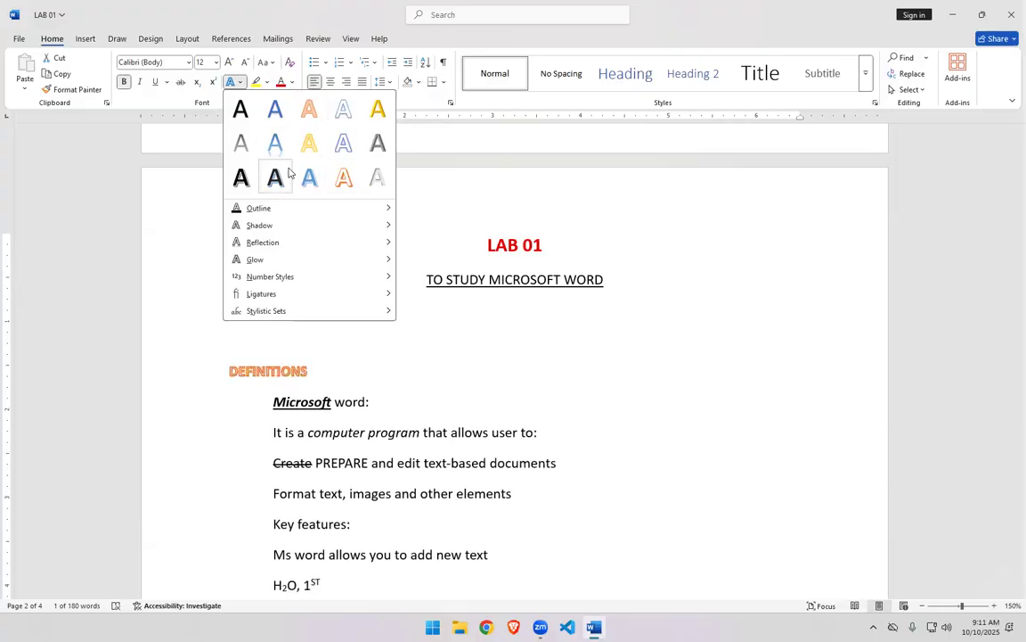
mouse_move(385, 209)
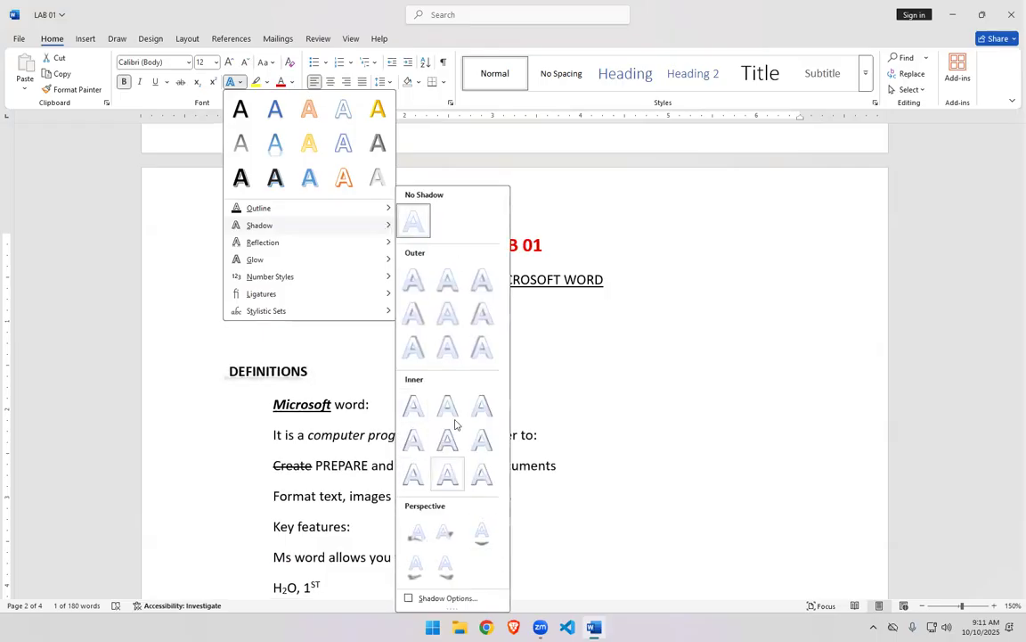
mouse_move(368, 243)
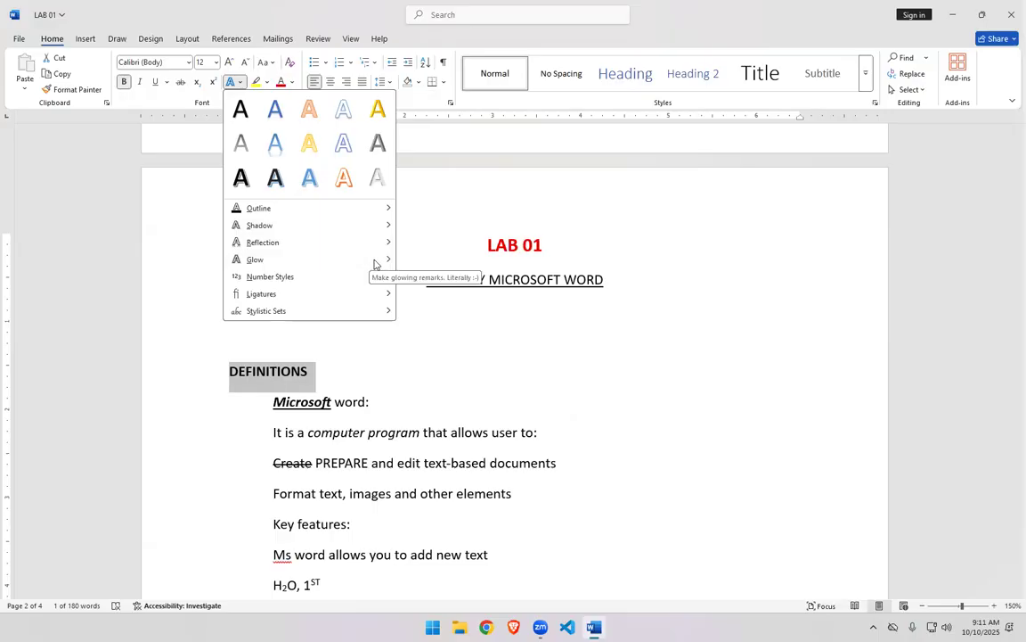
mouse_move(387, 260)
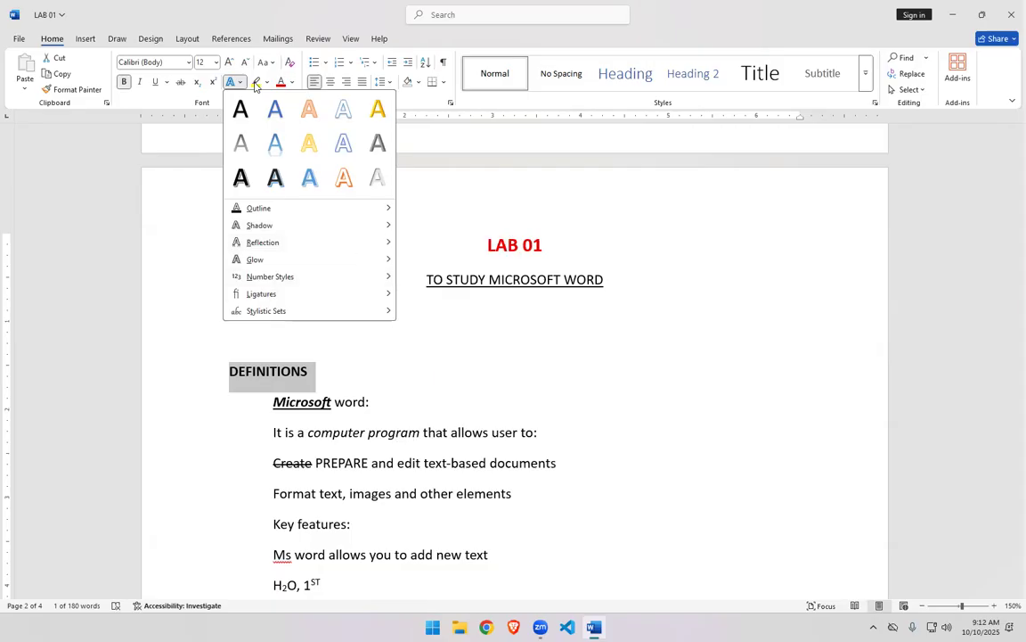
click(256, 85)
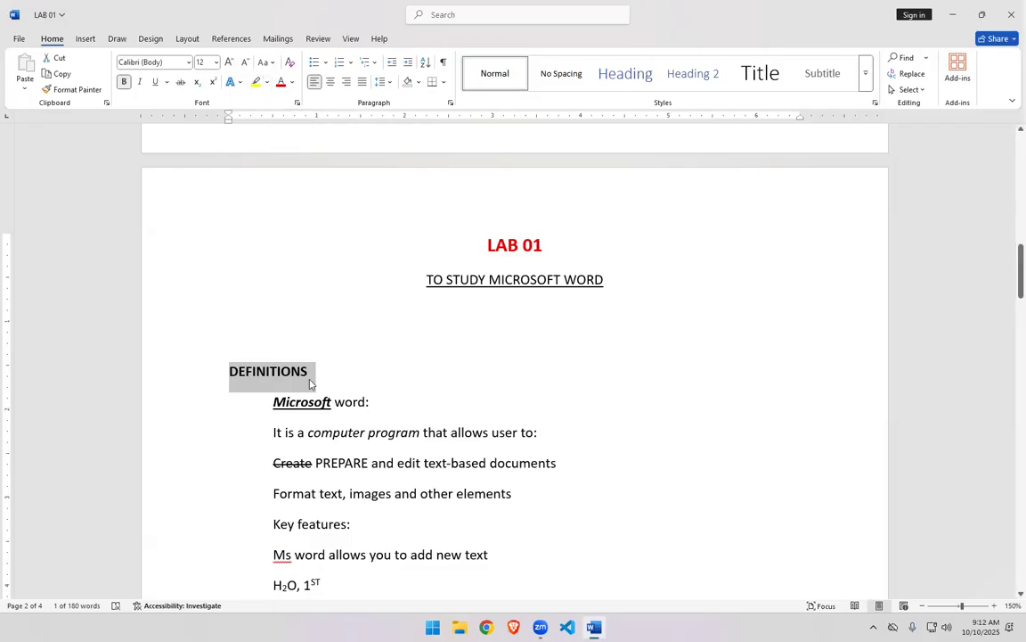
- Highlight the line "It is a computer program that allows user to:" in yellow
drag(273, 432, 541, 427)
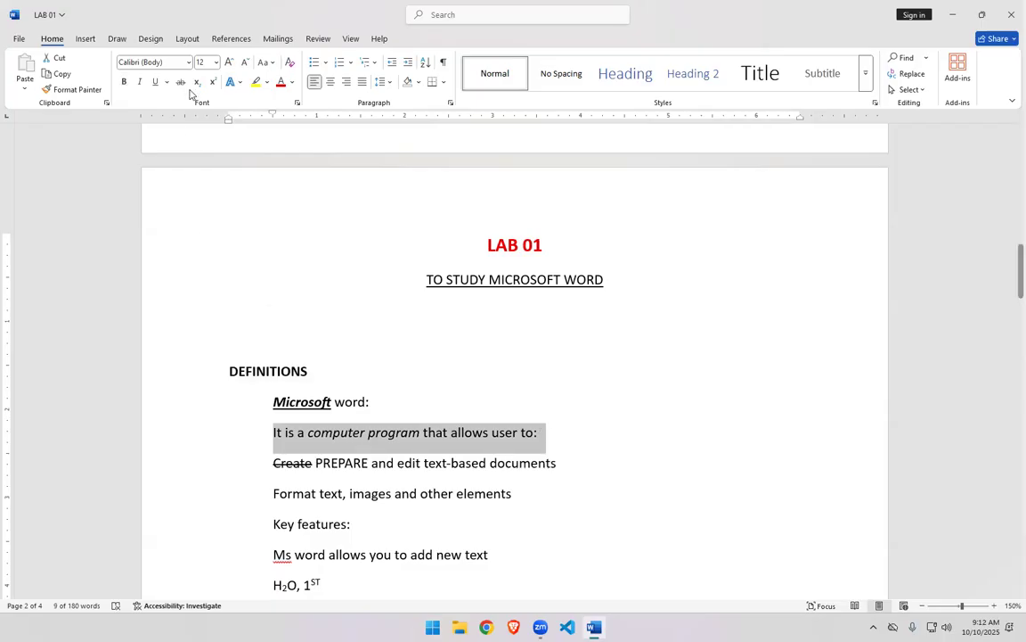
click(251, 86)
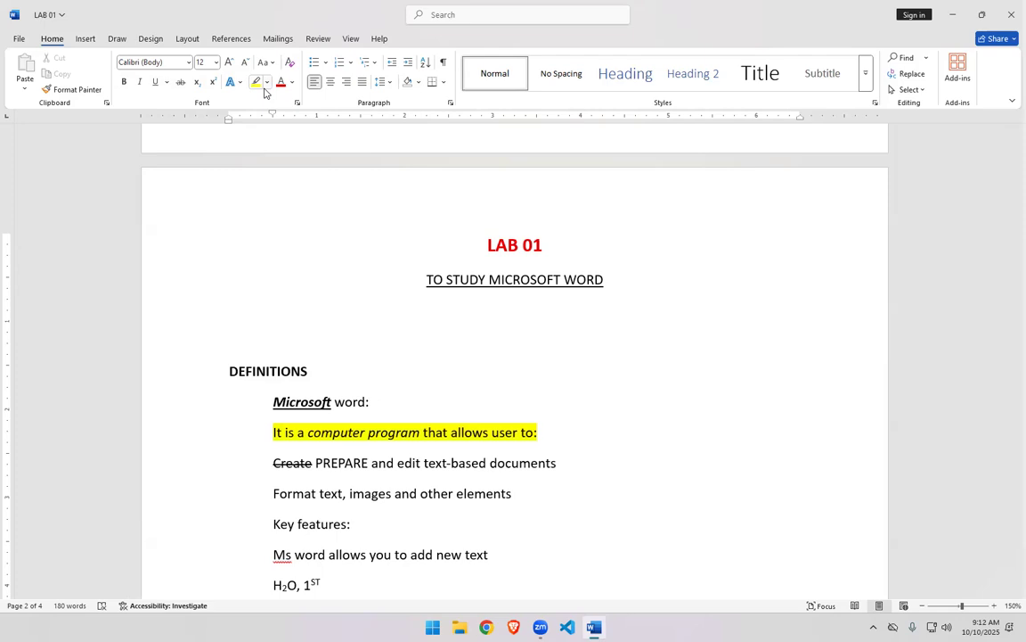
click(267, 84)
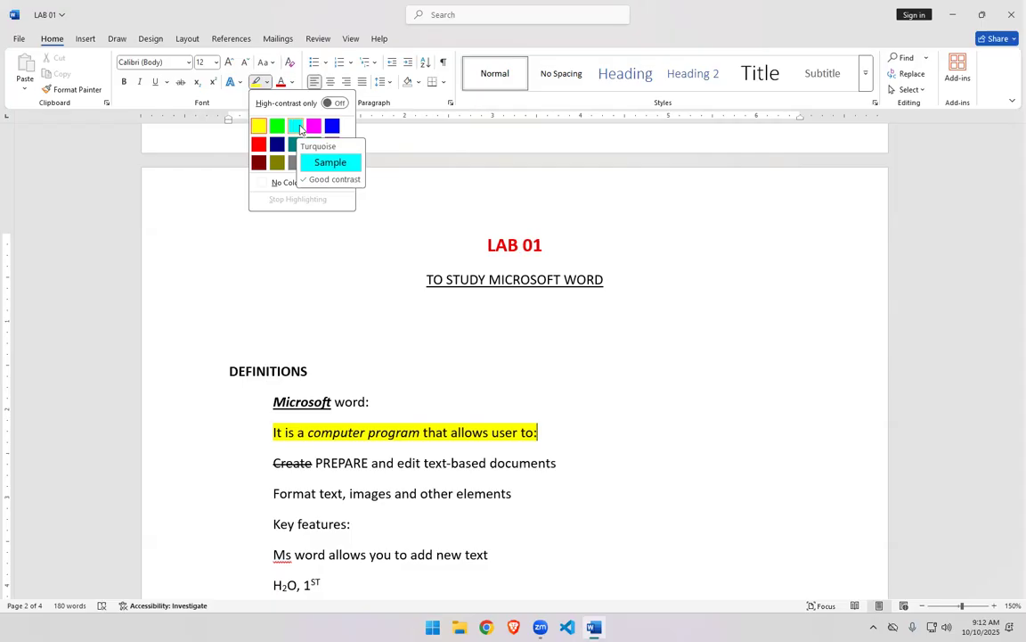
click(376, 184)
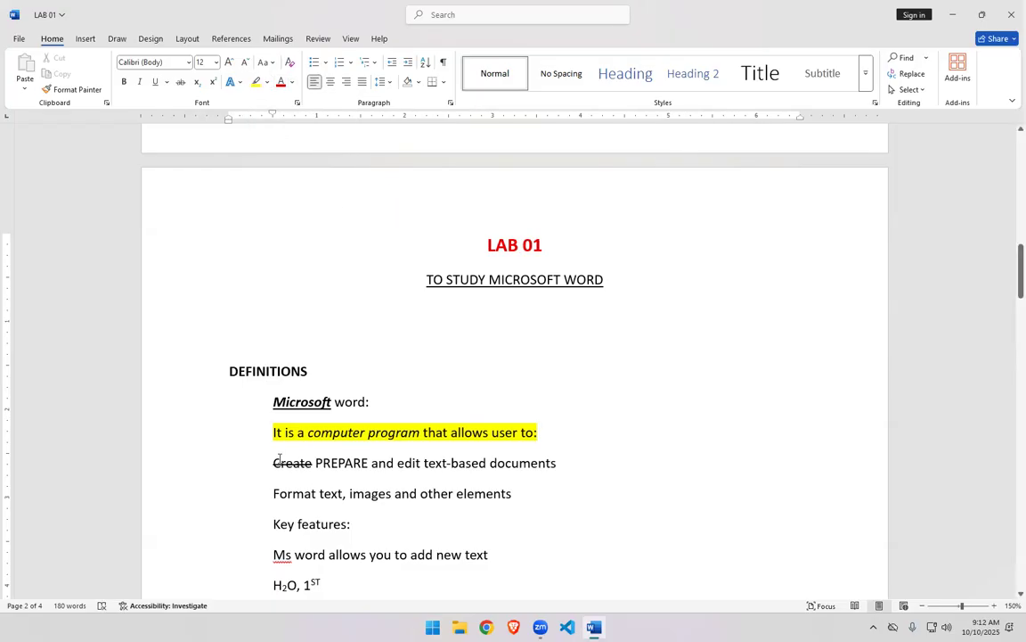
- Select the line "Format text, images and other elements" and open the font color palette without choosing a color
drag(273, 493, 517, 493)
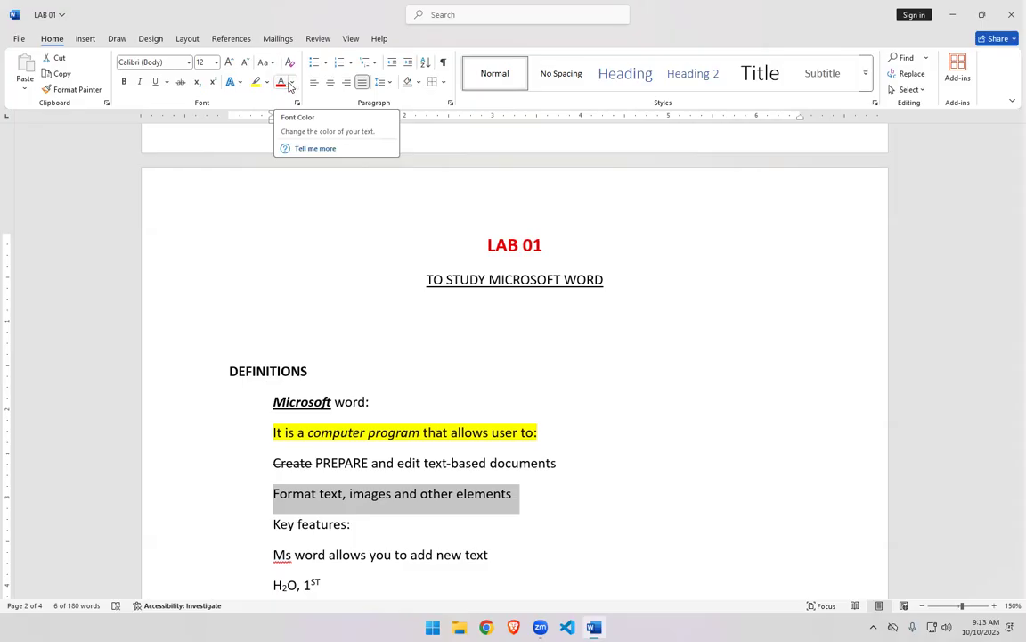
click(291, 82)
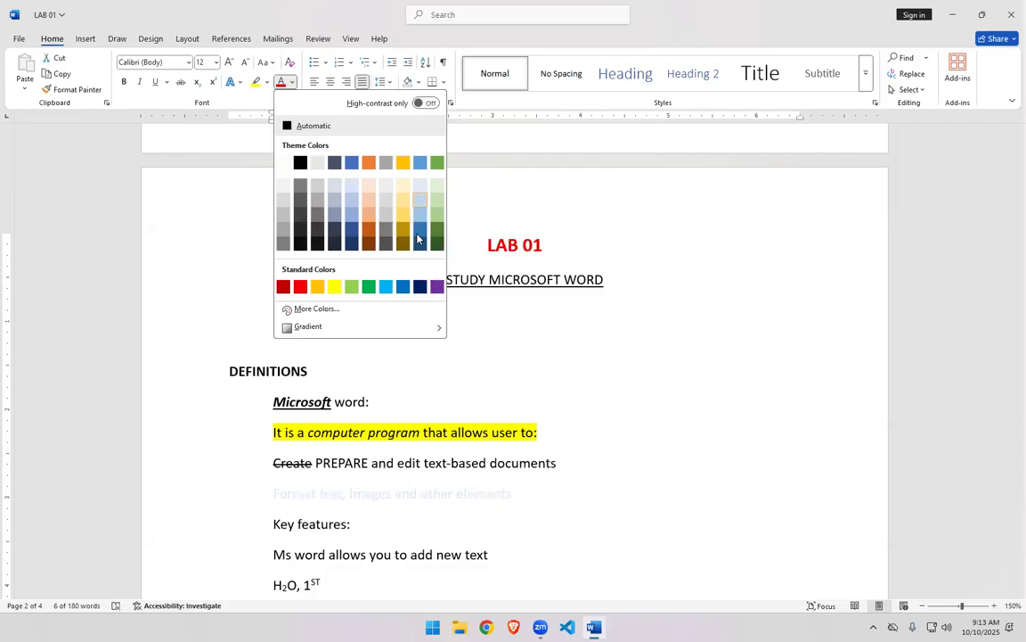
click(550, 490)
click(541, 499)
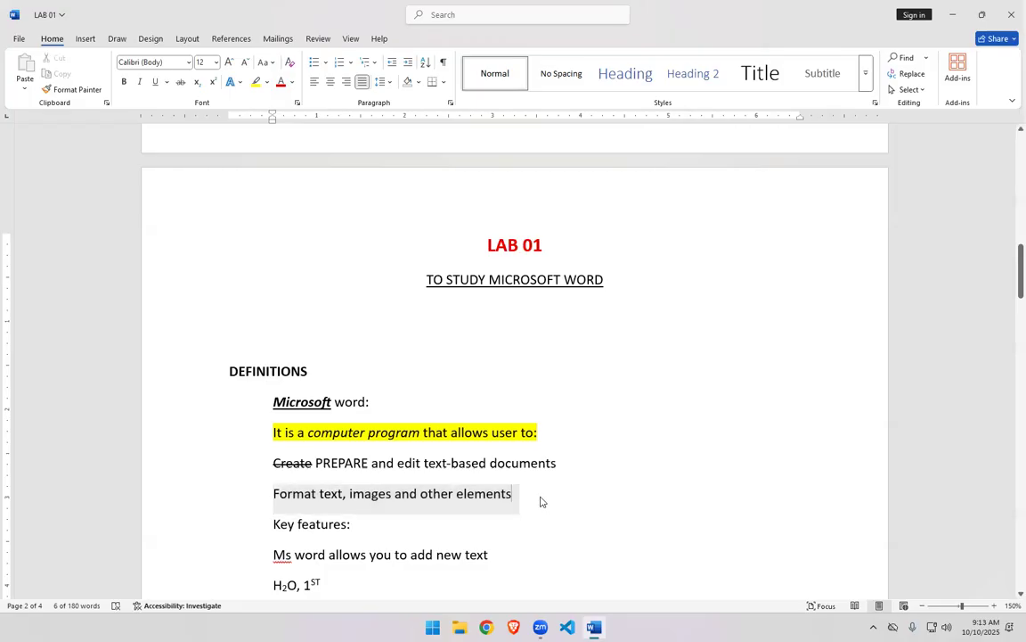
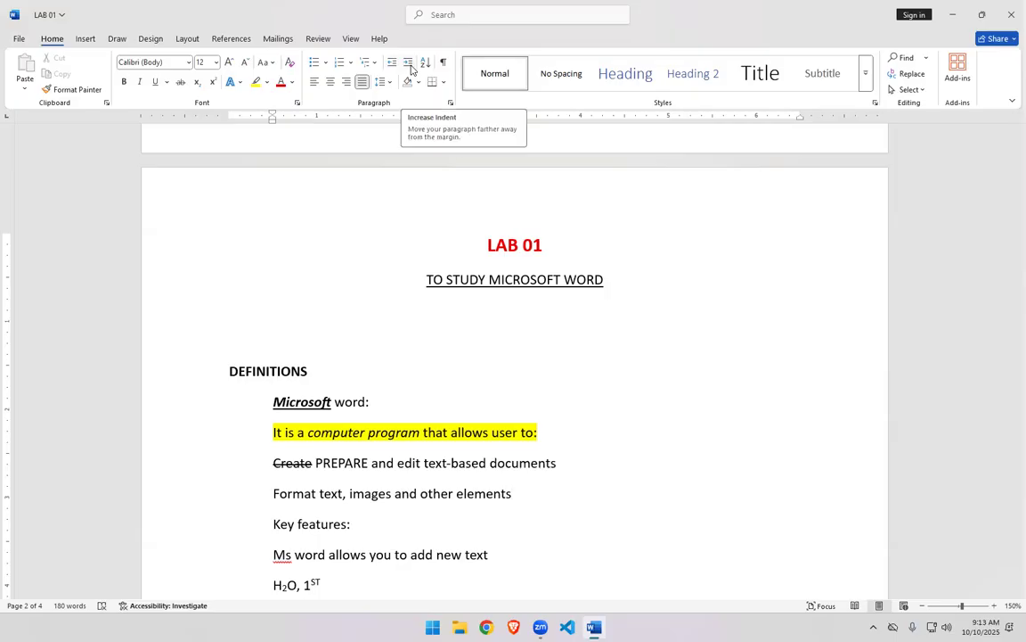
- Apply arrow bullets to the five lines from "It is a computer program that allows user to:" to "Ms word allows you to add new text"
click(287, 462)
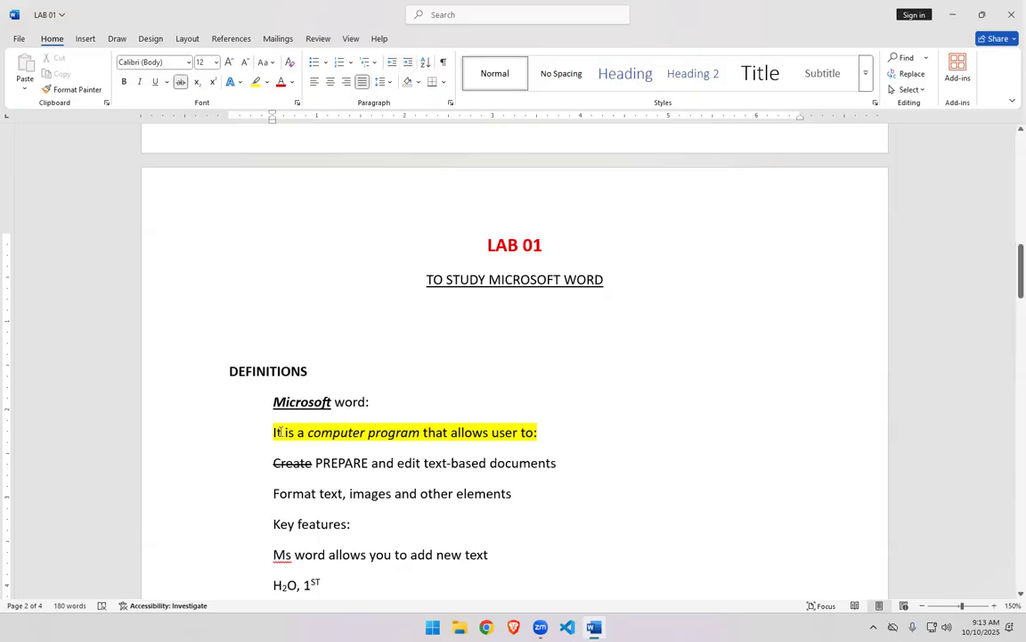
drag(272, 432, 485, 559)
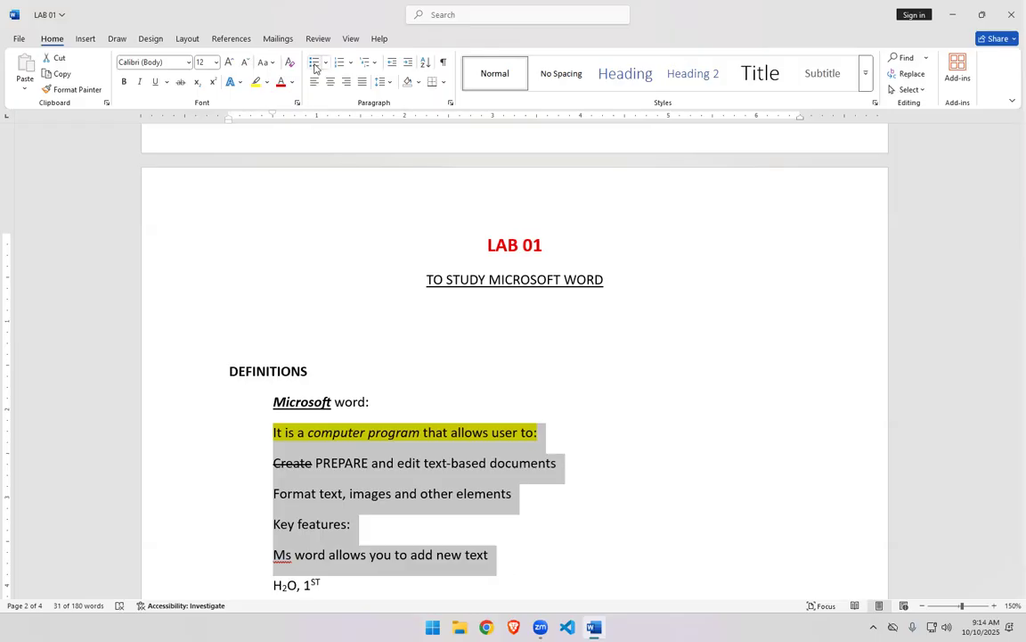
click(326, 63)
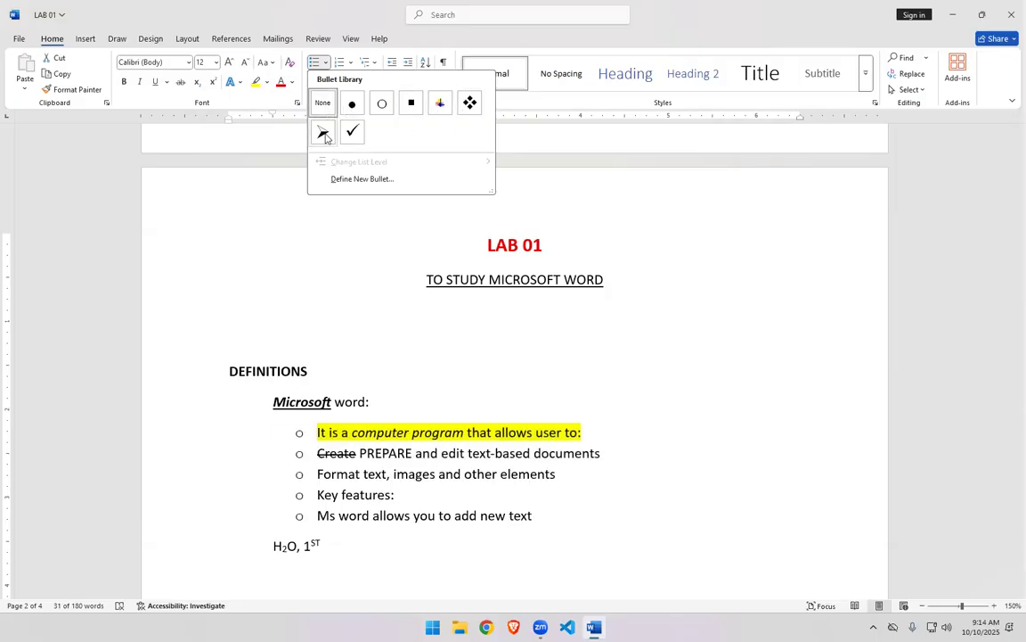
key(Escape)
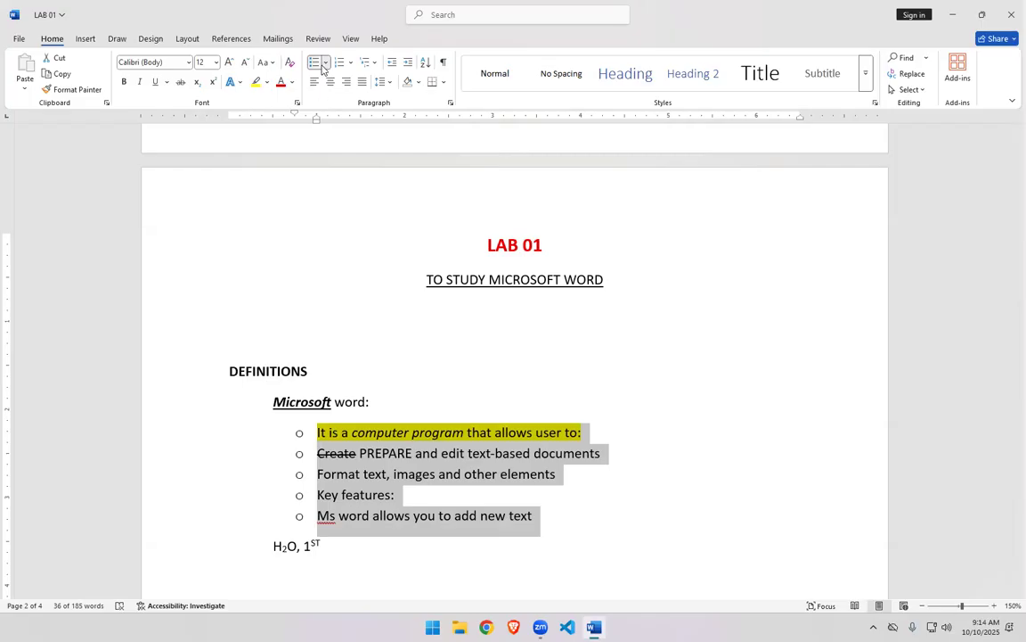
click(326, 62)
click(322, 186)
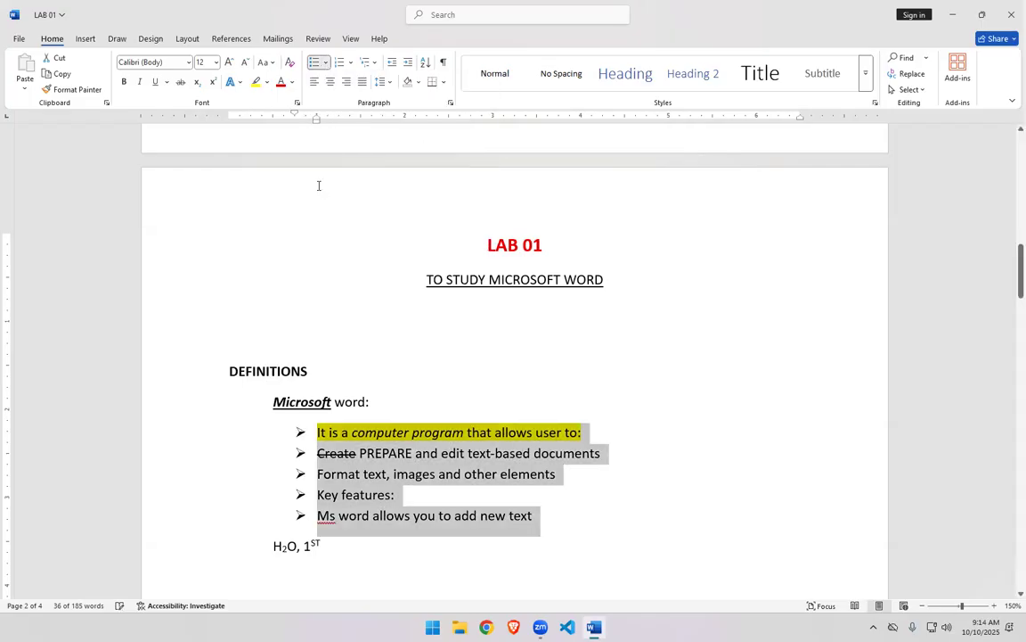
click(587, 554)
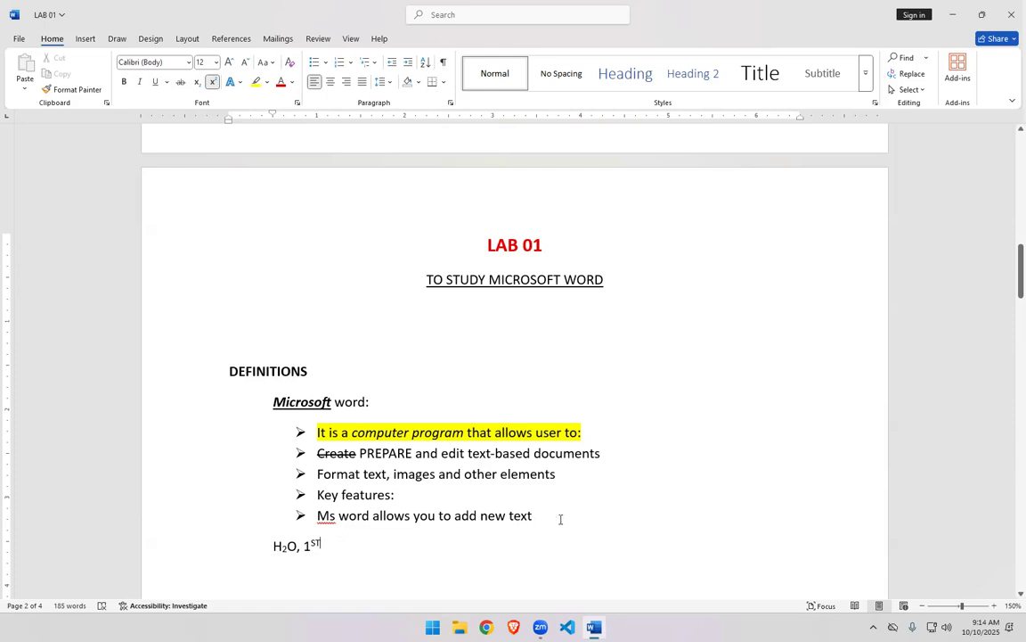
- Number the same five lines with the lowercase Roman numeral format i., ii., iii
click(351, 63)
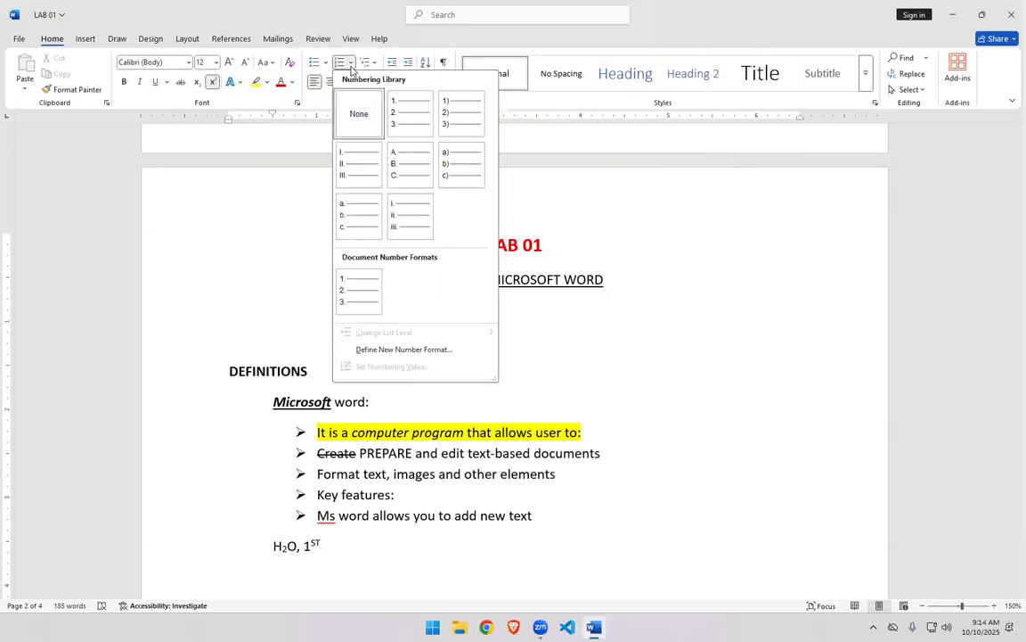
click(351, 490)
drag(535, 516, 318, 434)
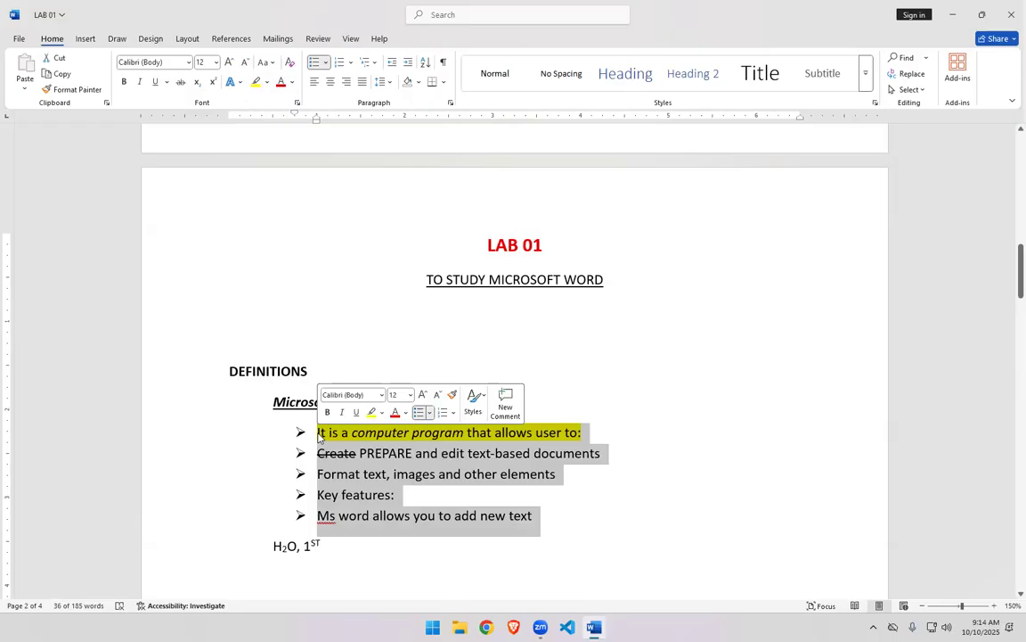
click(351, 64)
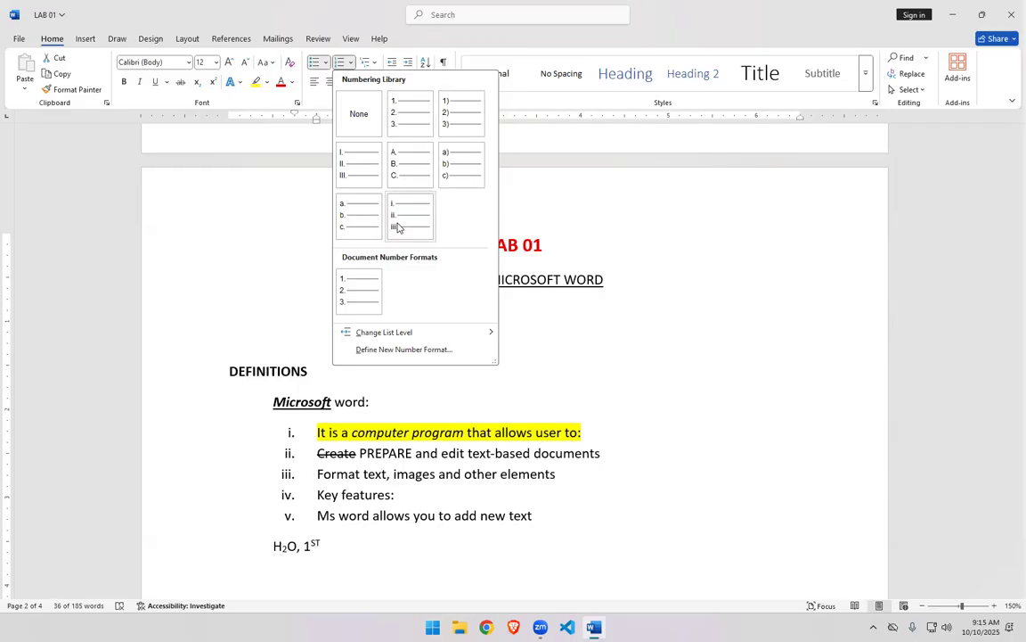
click(399, 226)
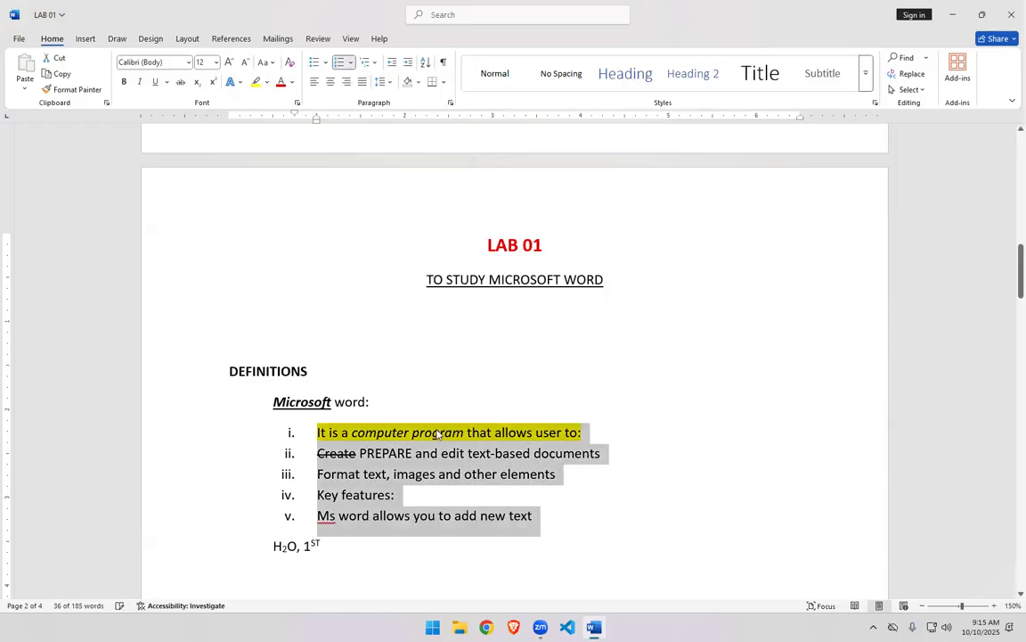
click(621, 559)
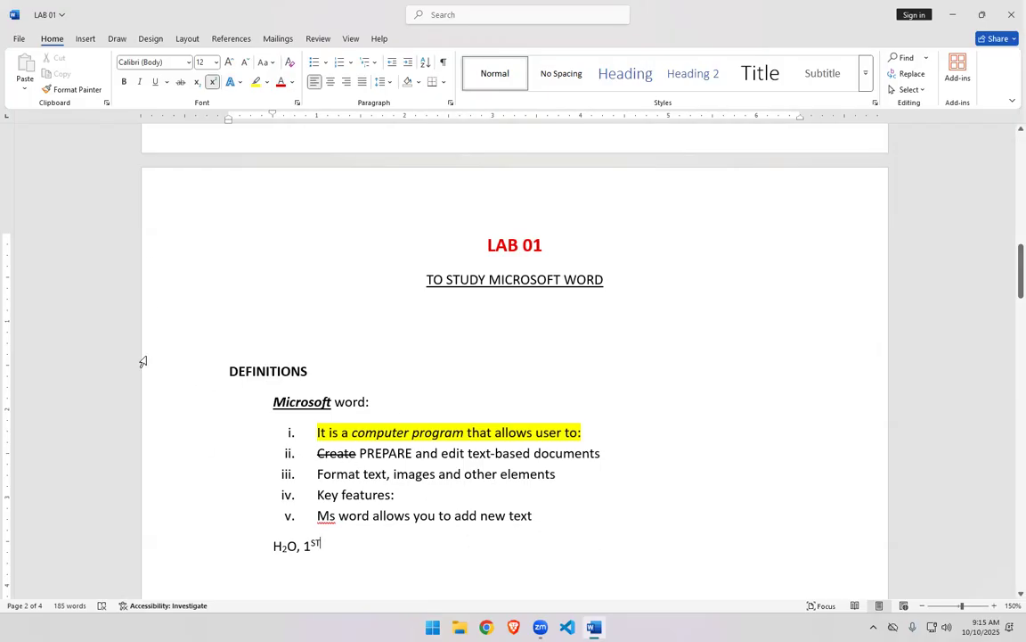
- Right-align the numbered list
drag(539, 524, 272, 455)
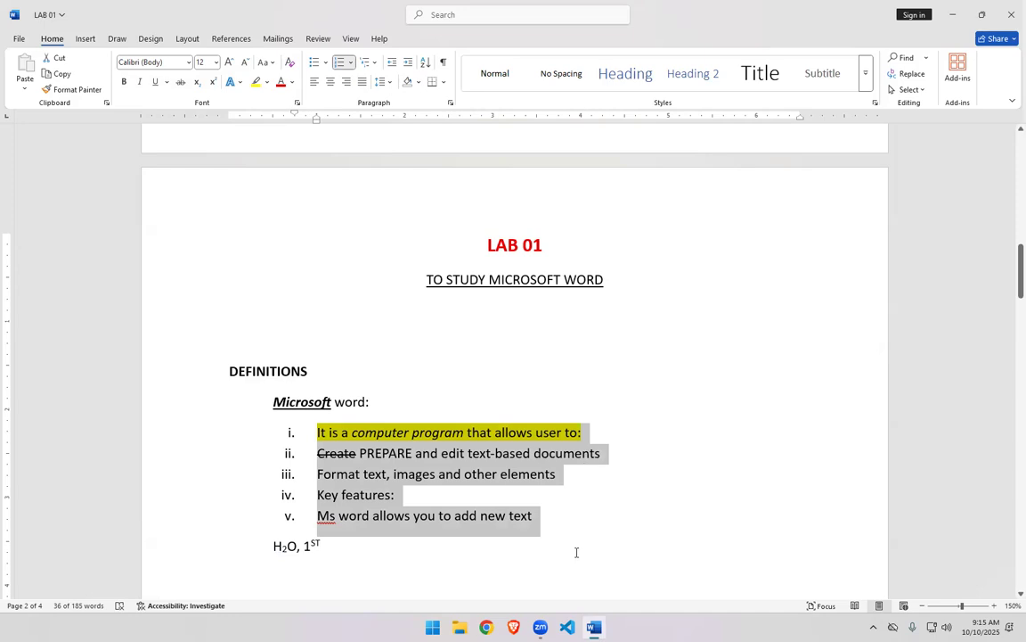
click(347, 82)
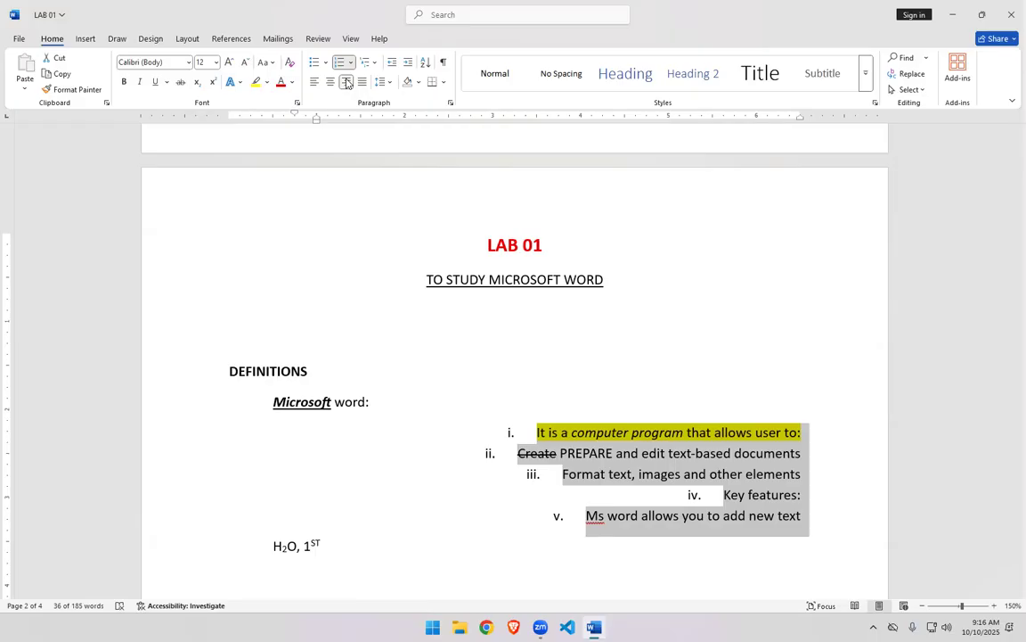
scroll(787, 376, down, 2)
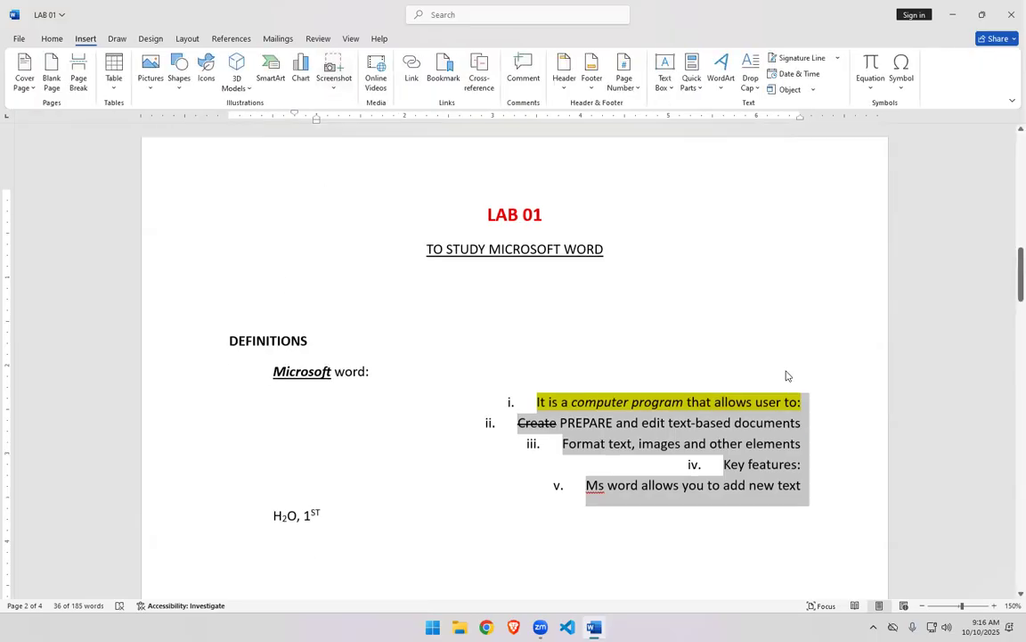
scroll(788, 376, down, 2)
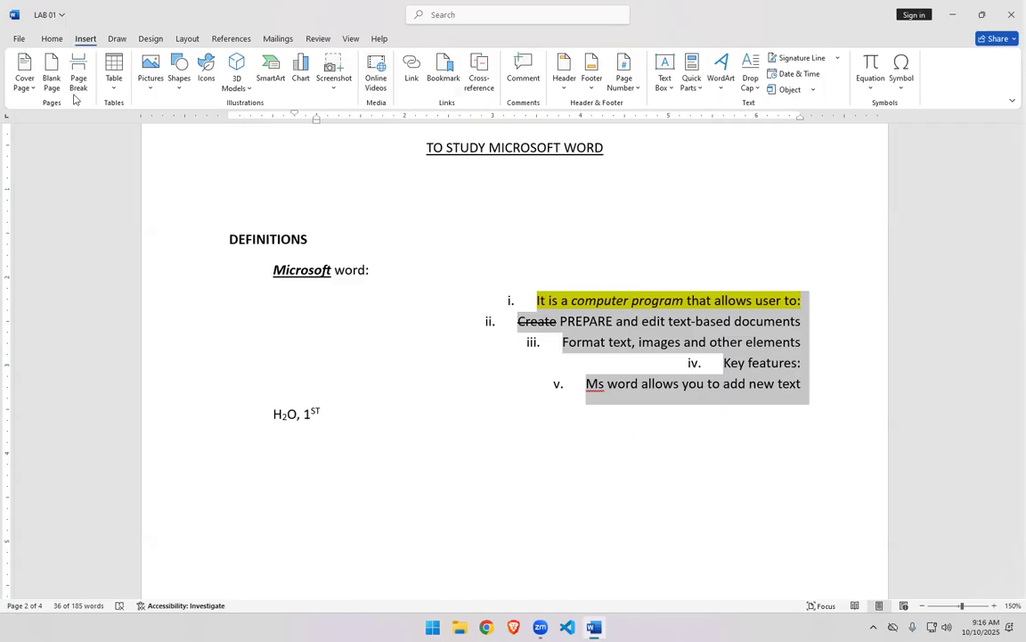
- Center the DEFINITIONS heading
click(207, 361)
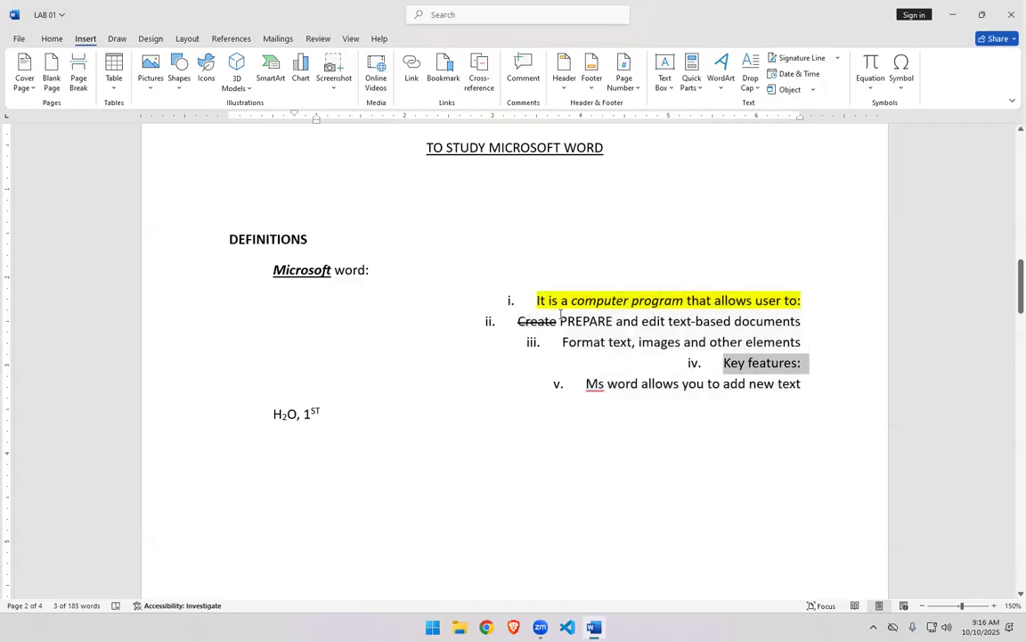
drag(806, 383, 530, 302)
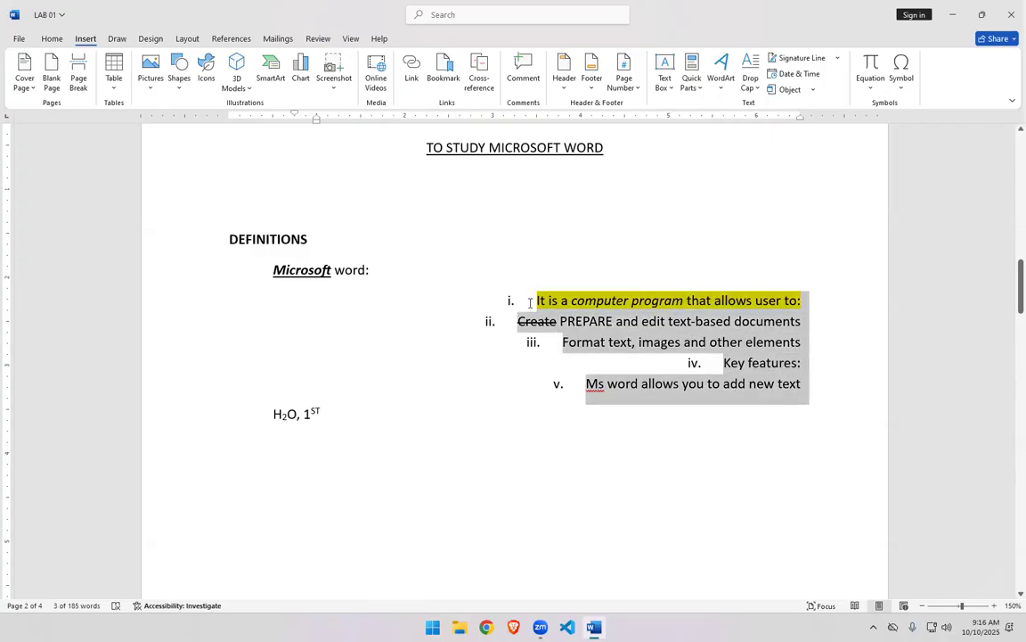
click(51, 38)
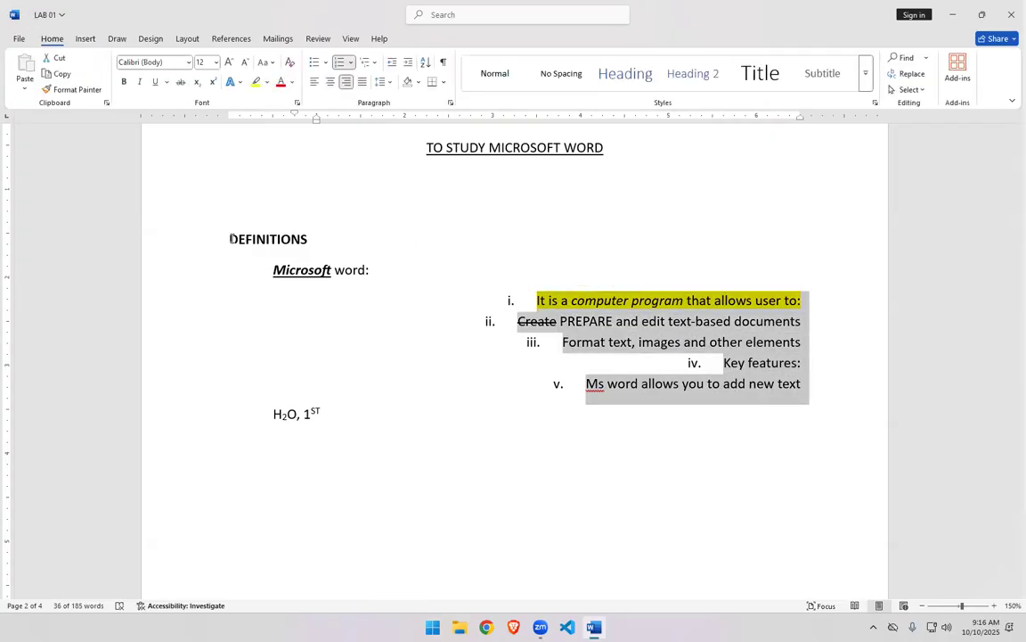
click(317, 125)
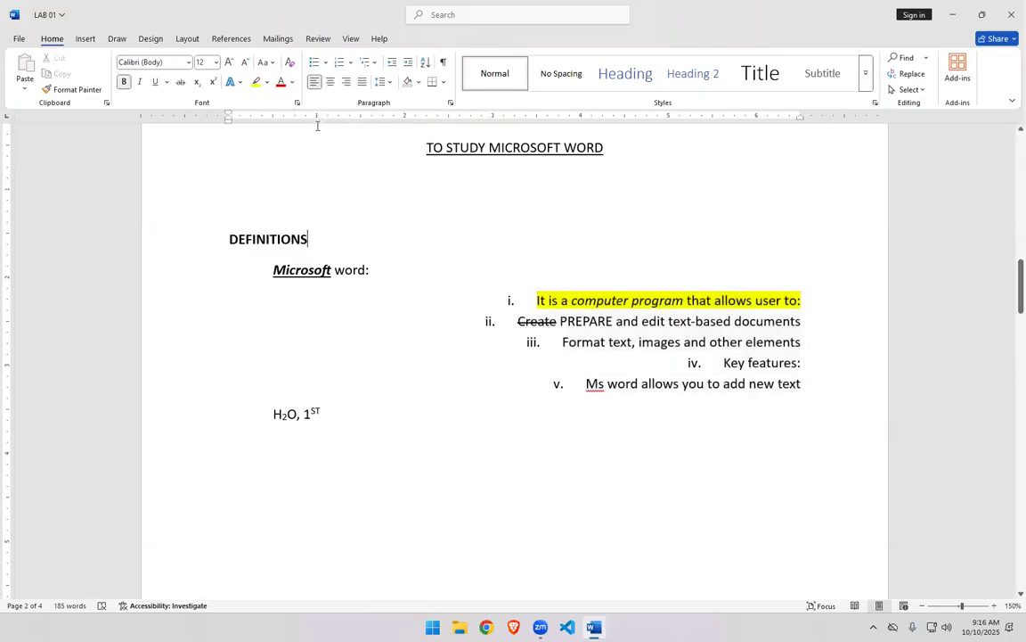
drag(229, 239, 315, 239)
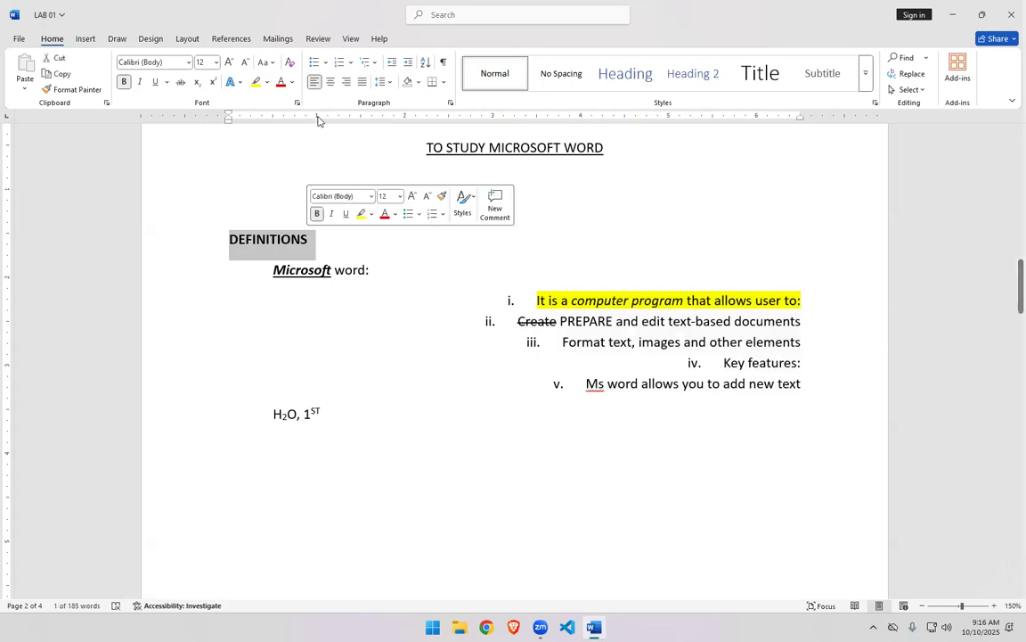
click(330, 82)
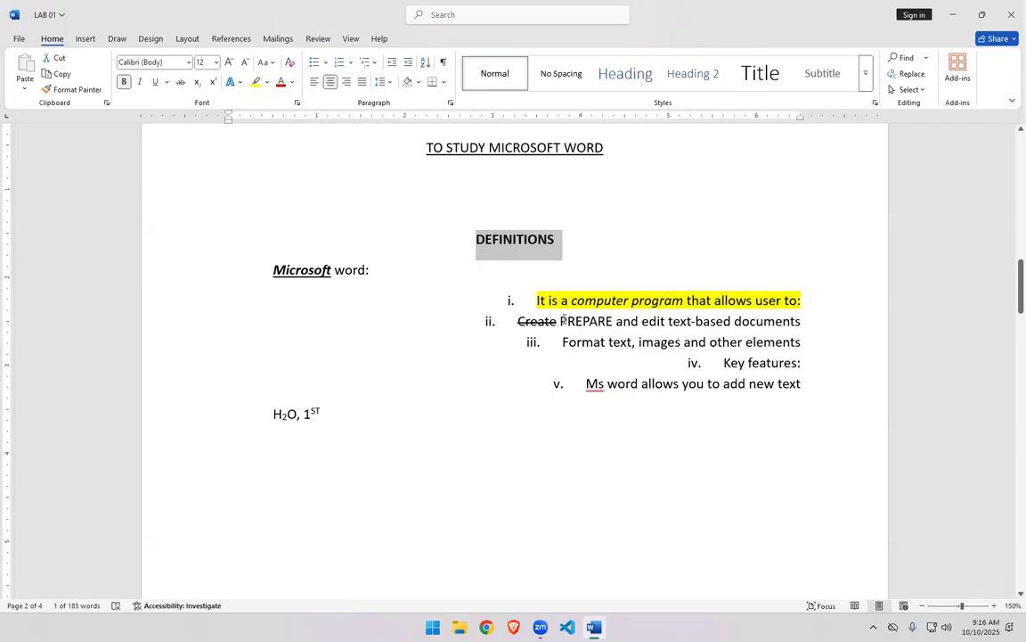
- Align the numbered list back to the left
drag(803, 384, 539, 301)
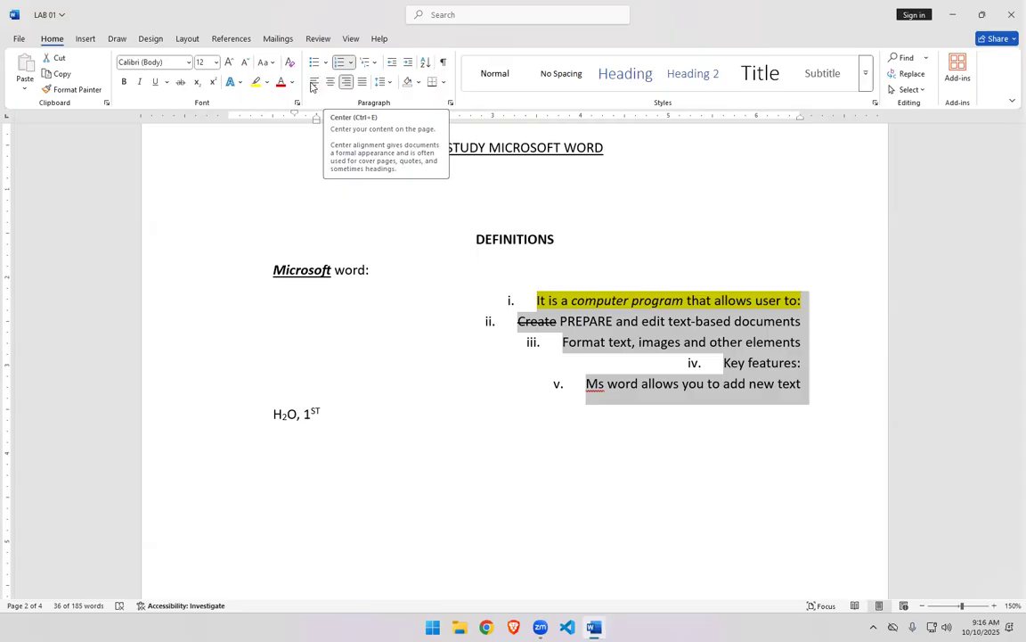
click(314, 82)
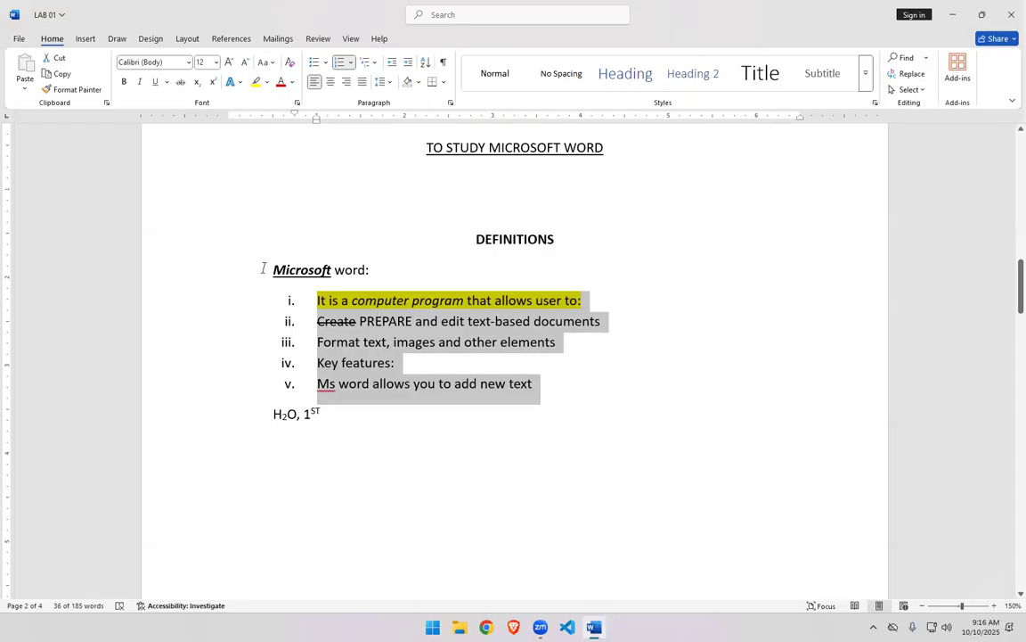
- Center the "Microsoft word:" line
drag(309, 268, 373, 270)
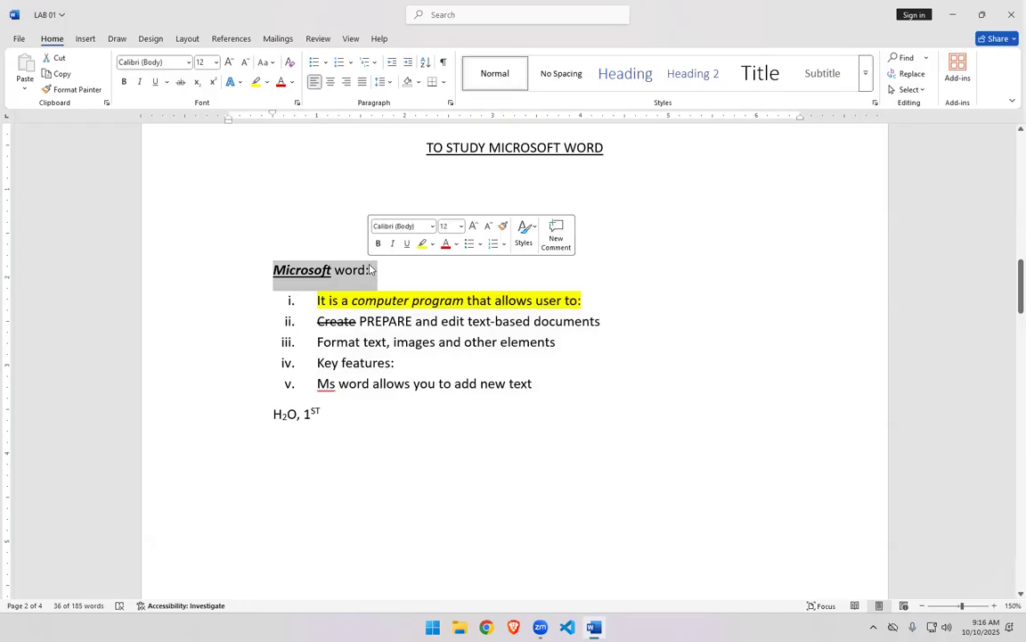
click(329, 82)
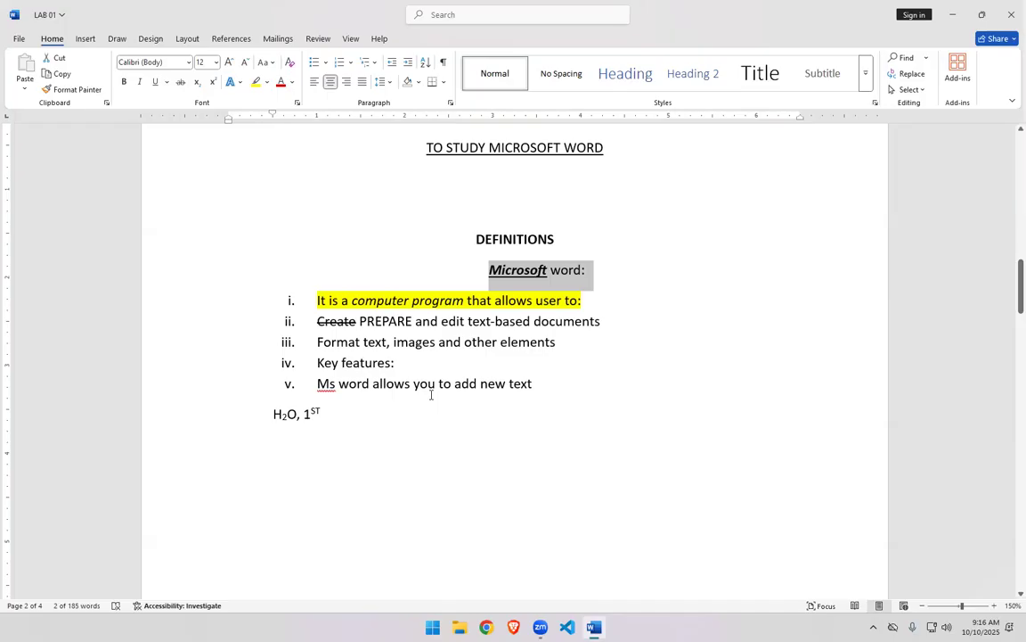
scroll(344, 388, down, 6)
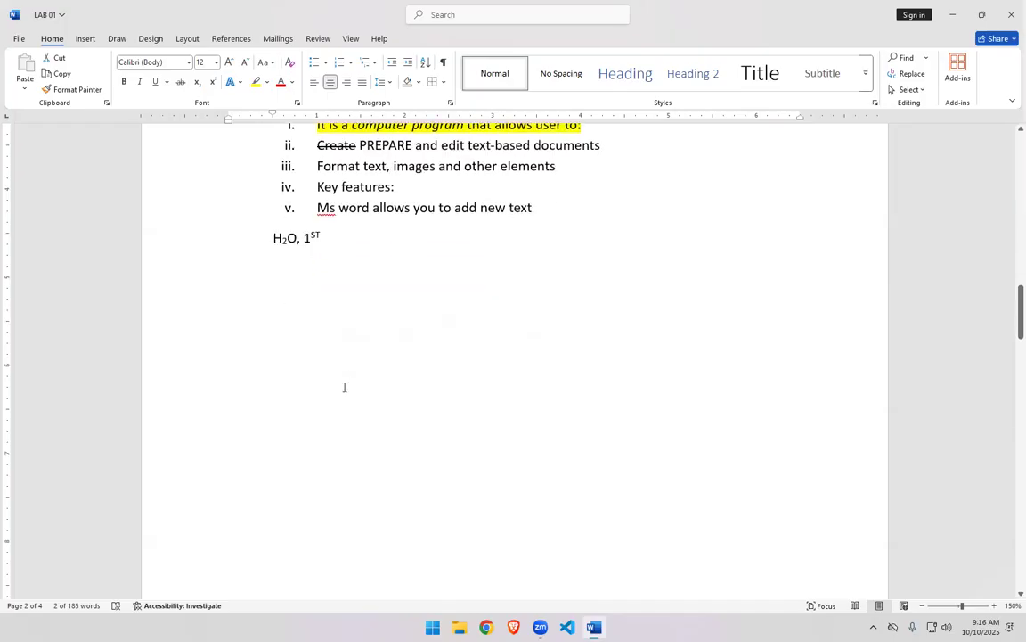
scroll(344, 387, up, 3)
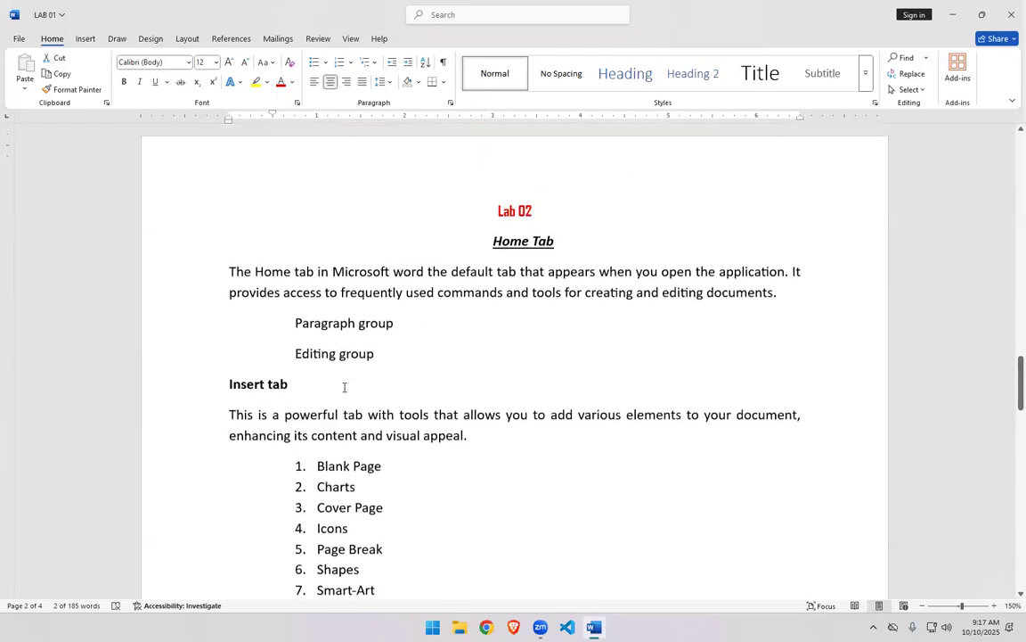
scroll(344, 387, down, 1)
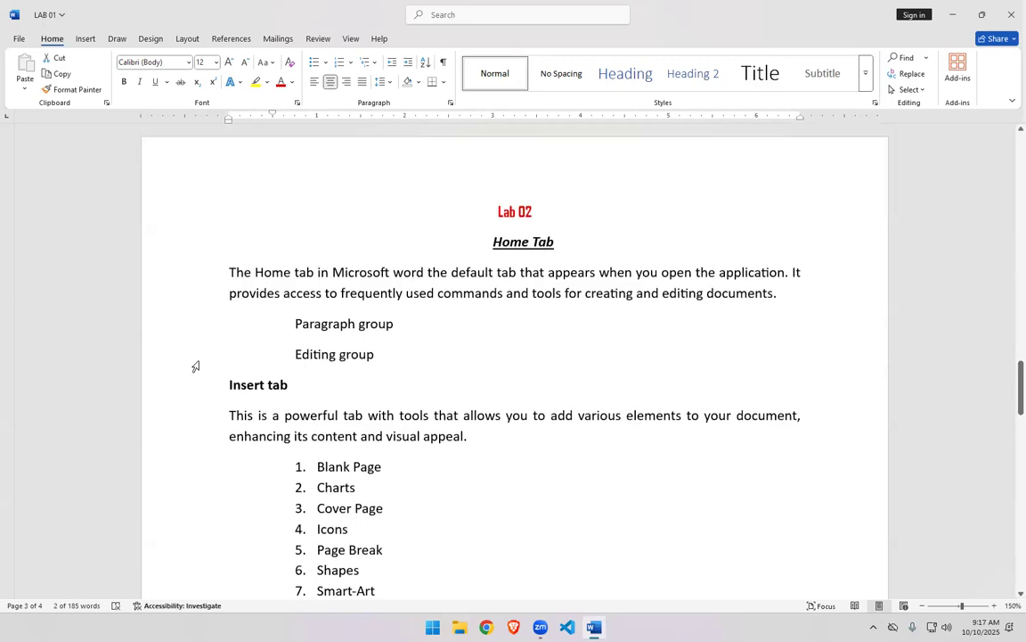
- Justify the "Microsoft word:" line, then return it to left alignment
click(360, 82)
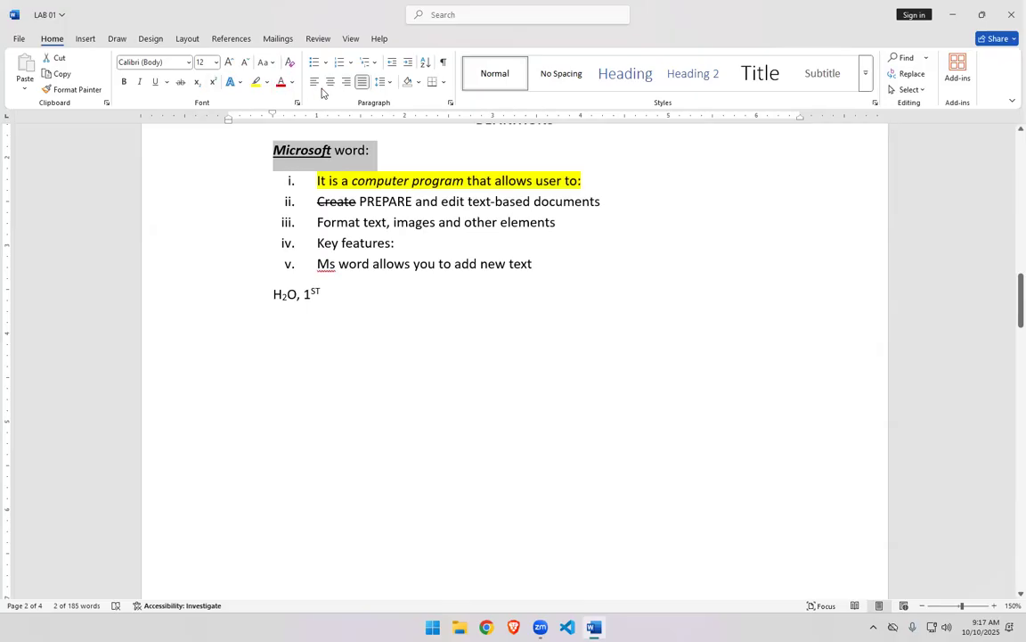
click(317, 87)
scroll(317, 480, down, 4)
scroll(317, 479, down, 3)
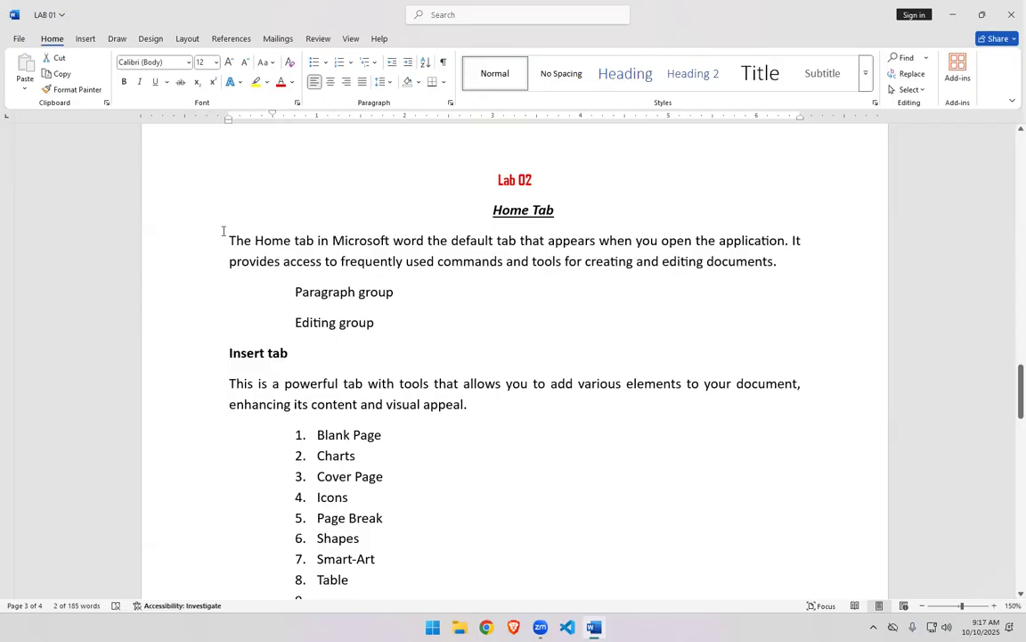
- Select the introductory paragraph under Home Tab and toggle justified alignment off and on twice, leaving it justified
drag(231, 240, 790, 261)
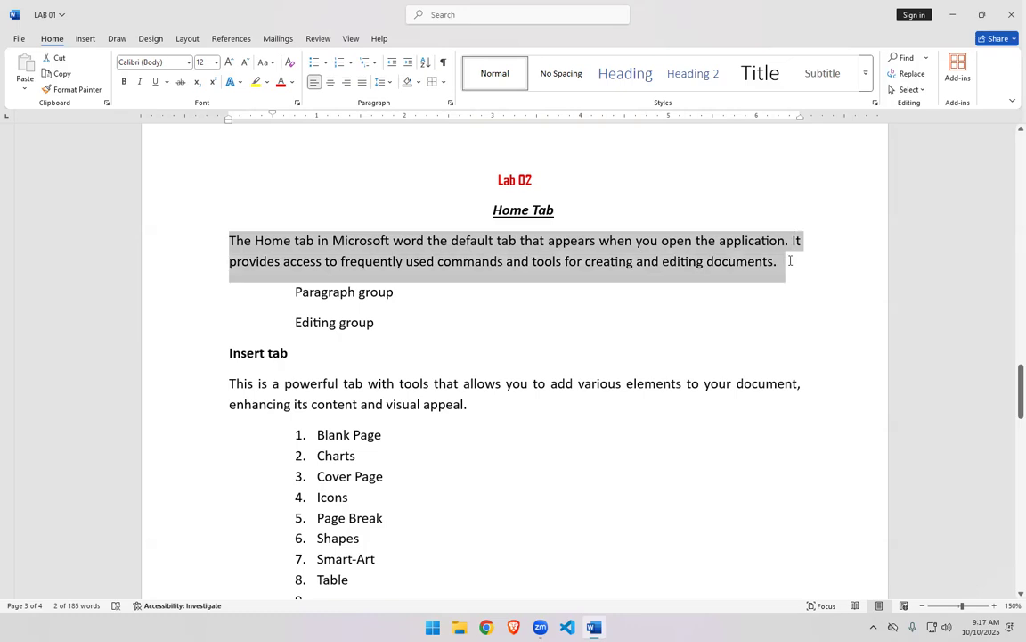
click(361, 83)
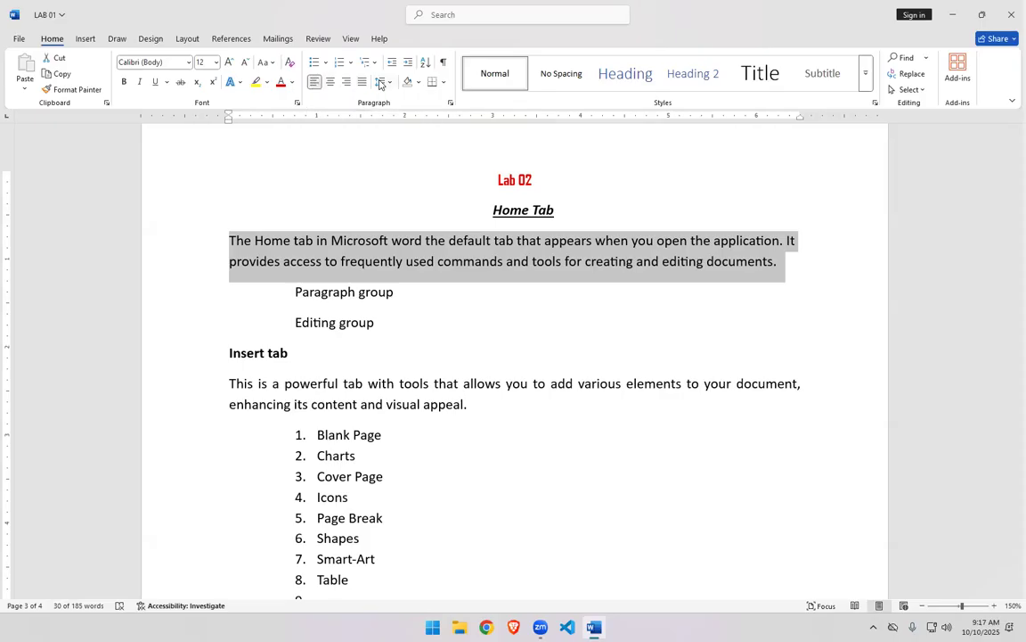
click(362, 83)
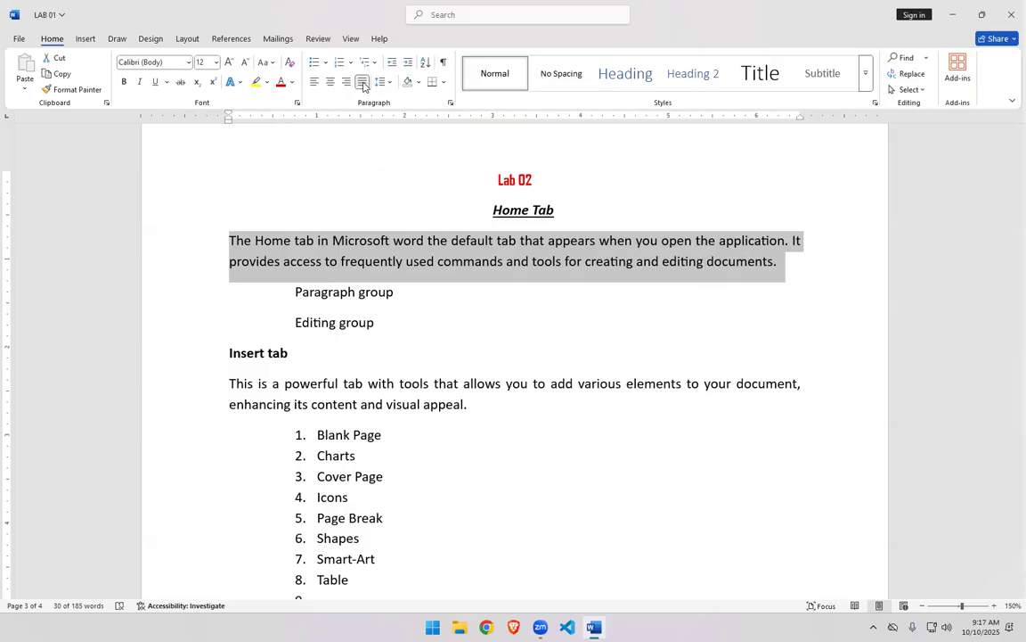
click(362, 82)
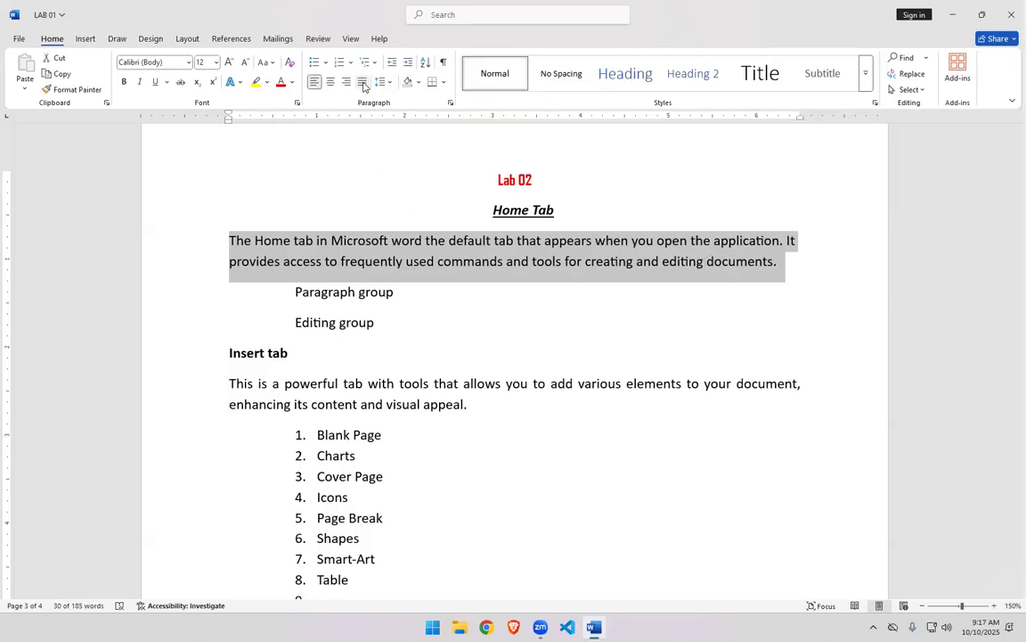
click(362, 83)
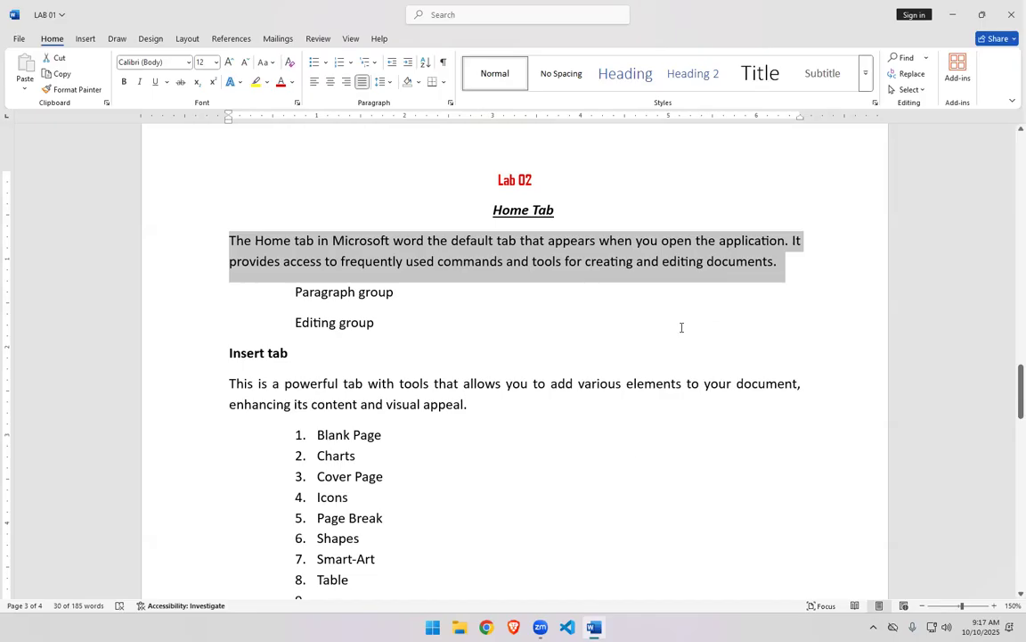
- Copy the introductory Home Tab paragraph and paste it twice after itself, adding a period between the copies
scroll(630, 485, down, 2)
scroll(630, 486, up, 1)
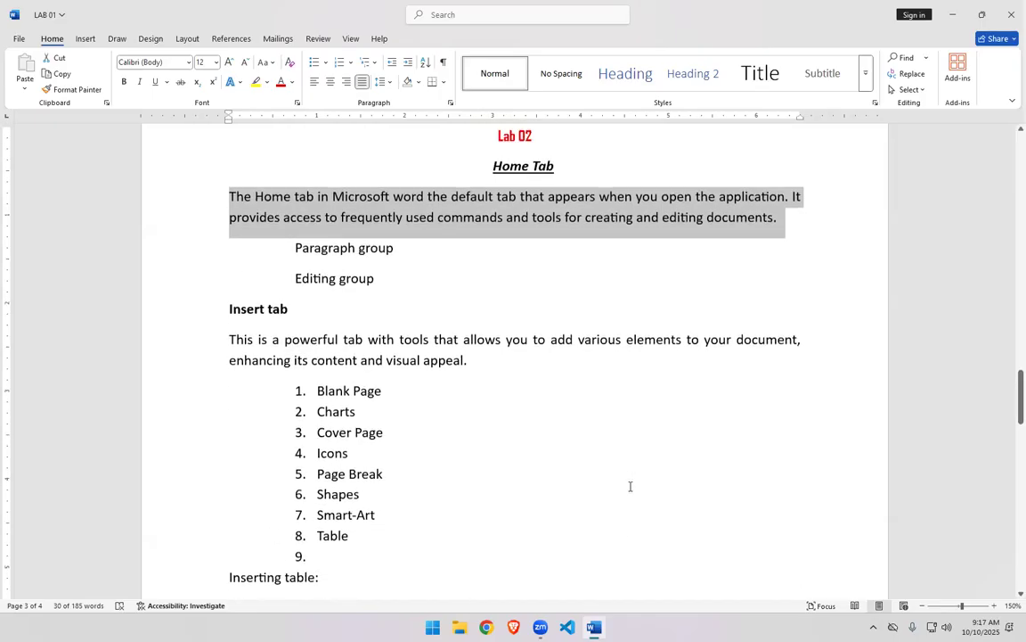
click(802, 254)
drag(229, 196, 772, 222)
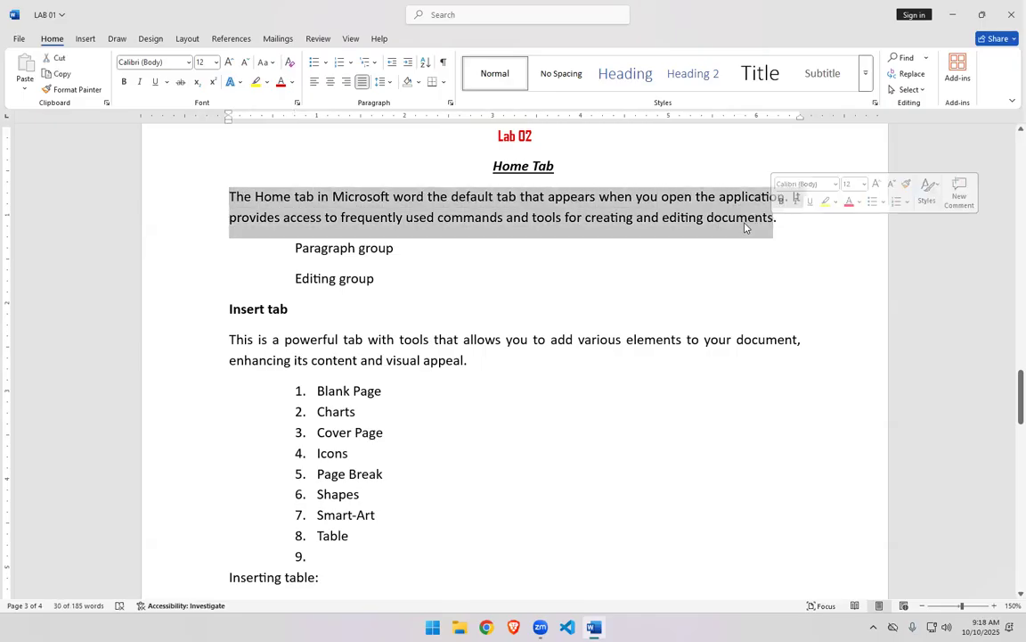
key(ctrl+c)
key(Right)
key(Right)
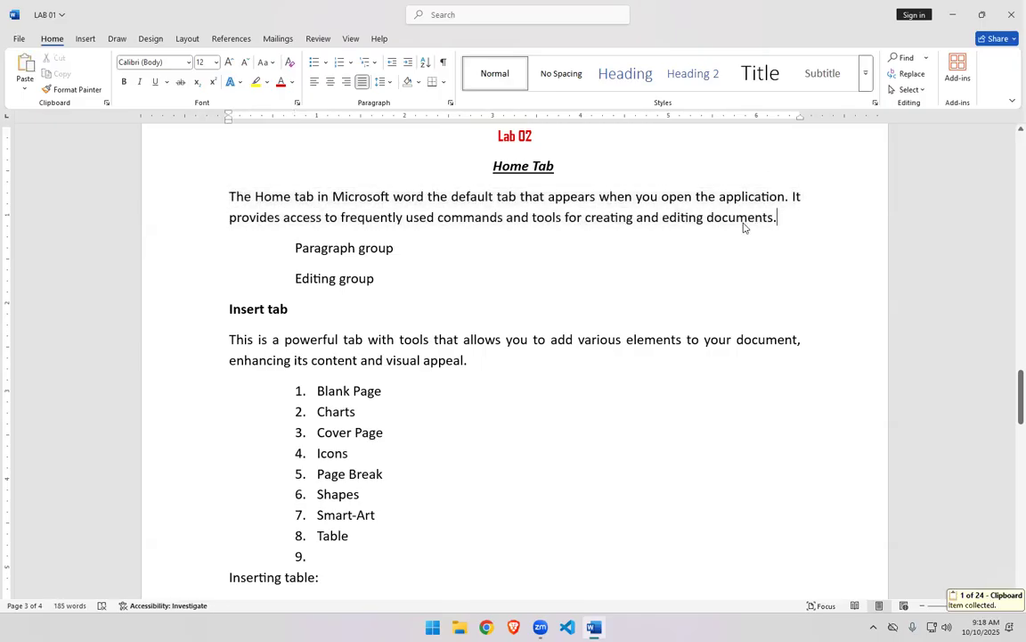
key(ctrl+v)
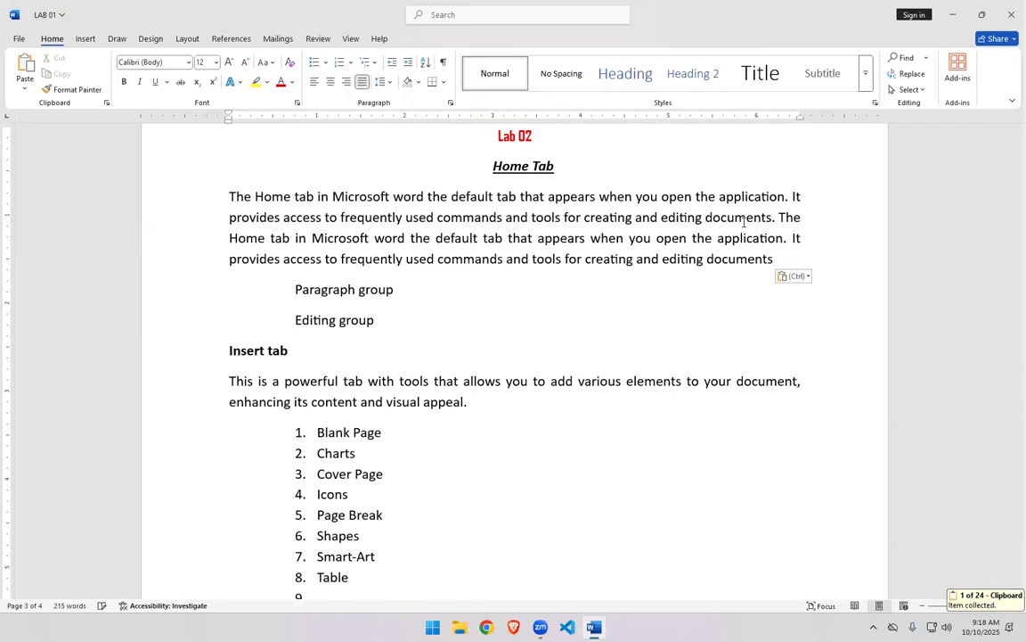
text(.)
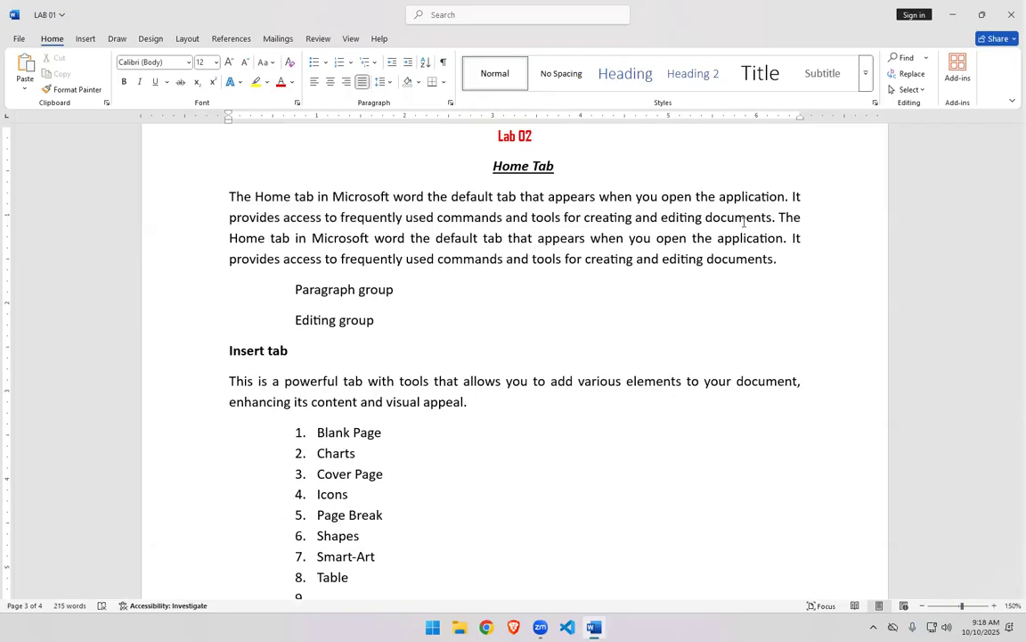
key(ctrl+v)
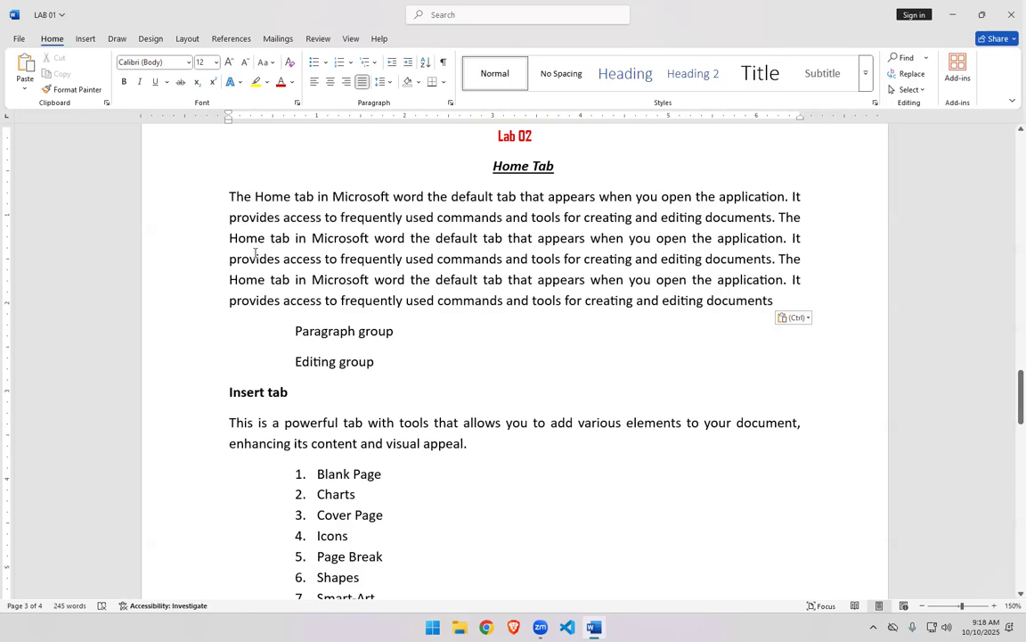
- Left-align the enlarged introductory paragraph, then justify it again
drag(231, 196, 787, 300)
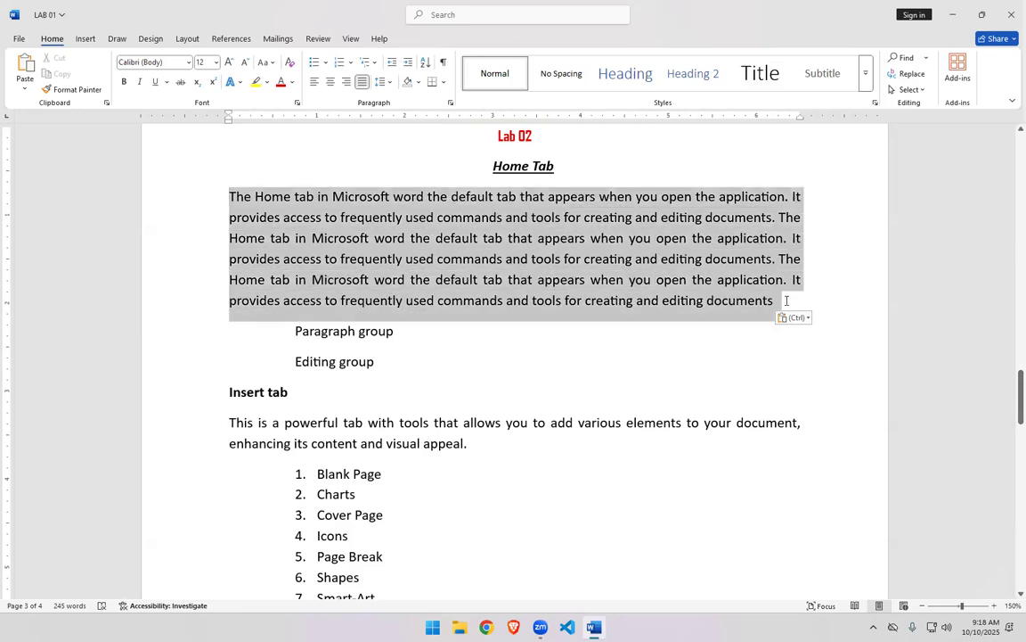
click(314, 81)
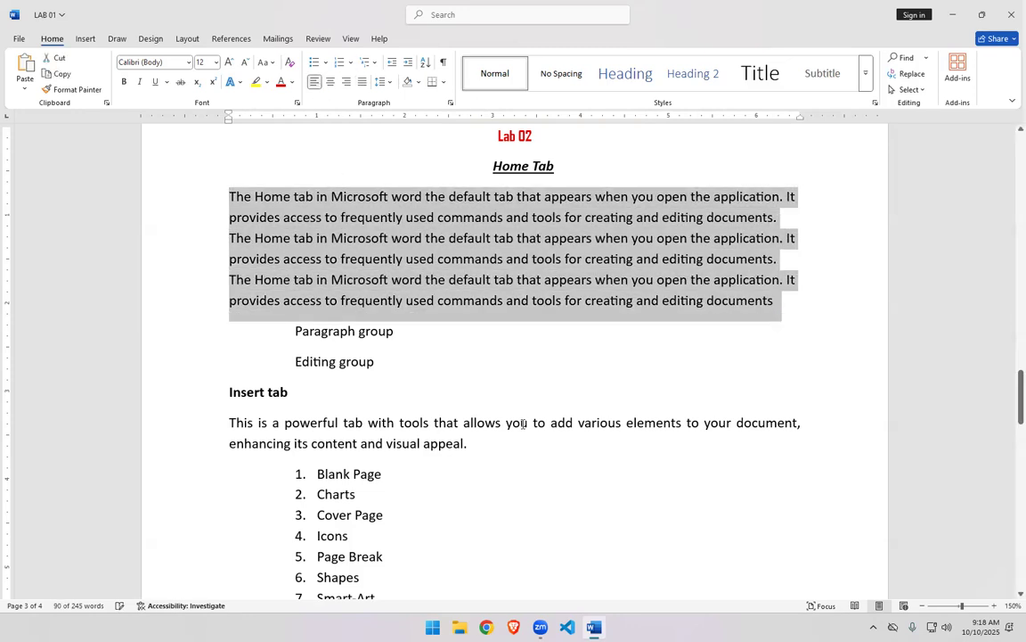
click(685, 259)
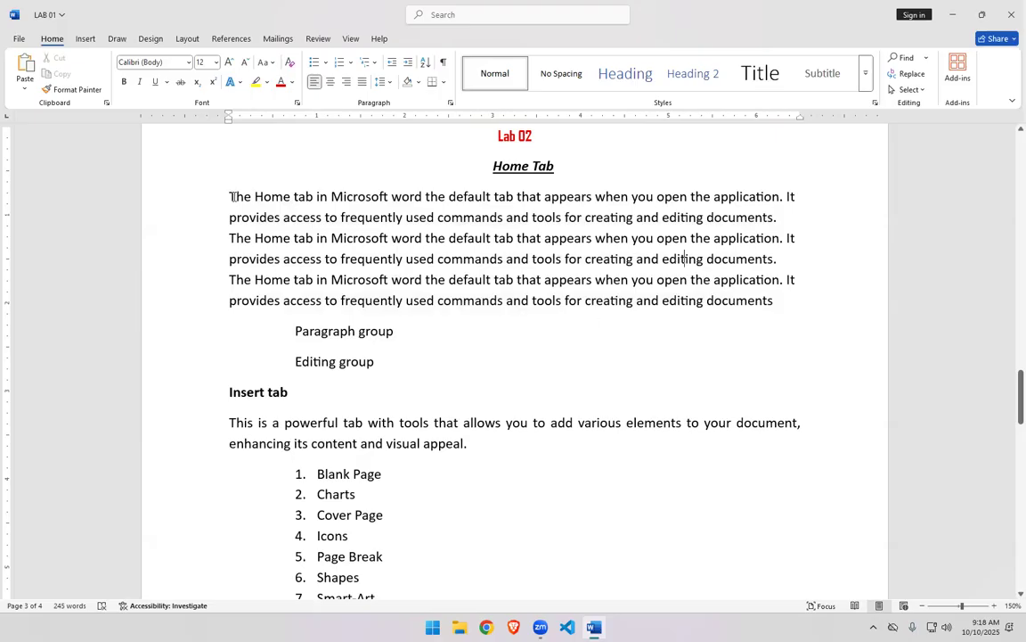
drag(229, 196, 774, 306)
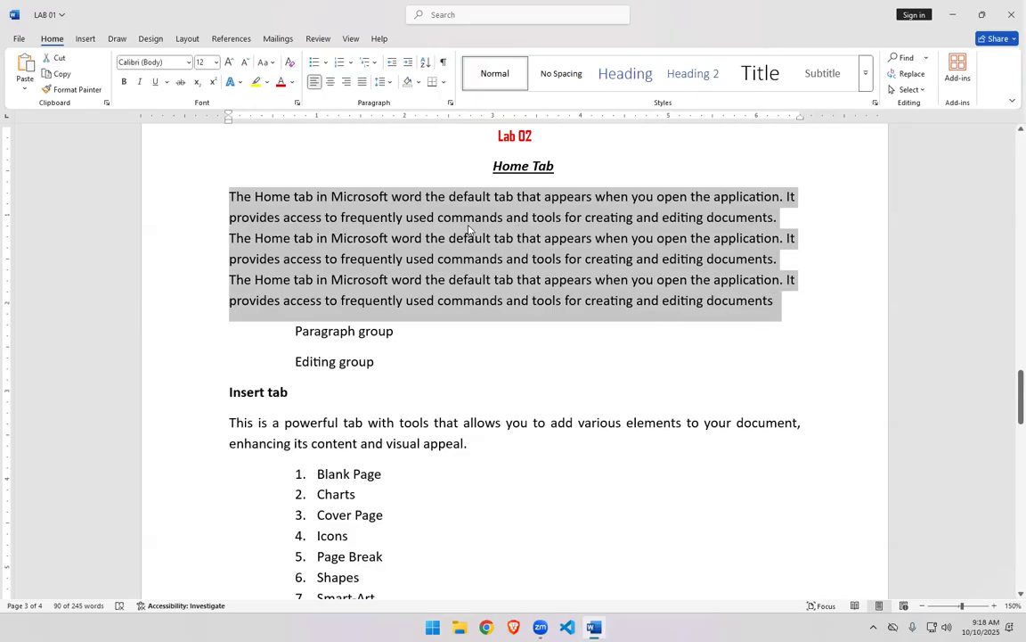
click(361, 82)
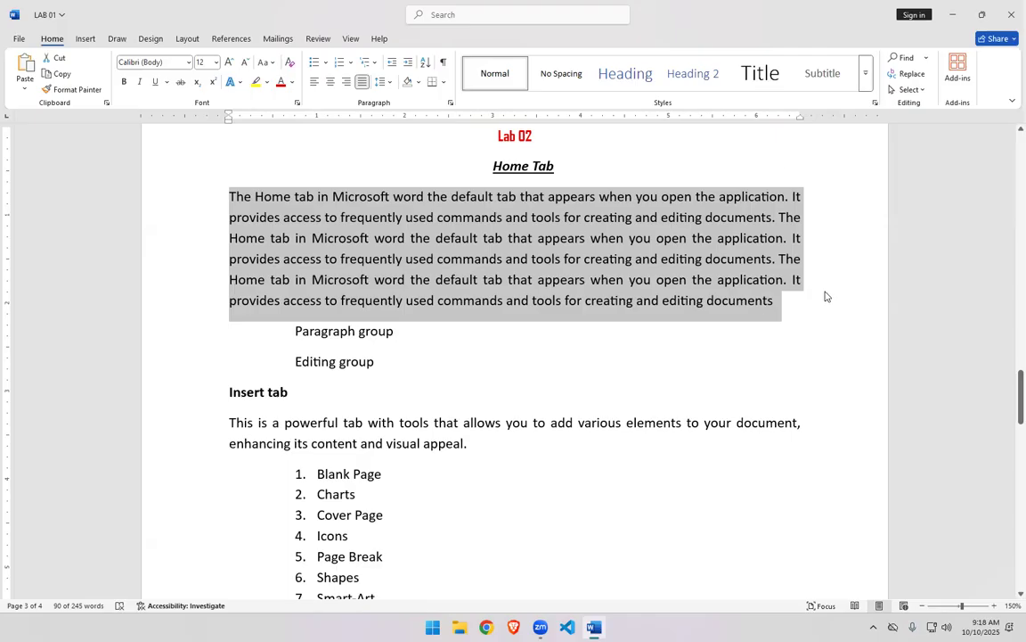
click(776, 312)
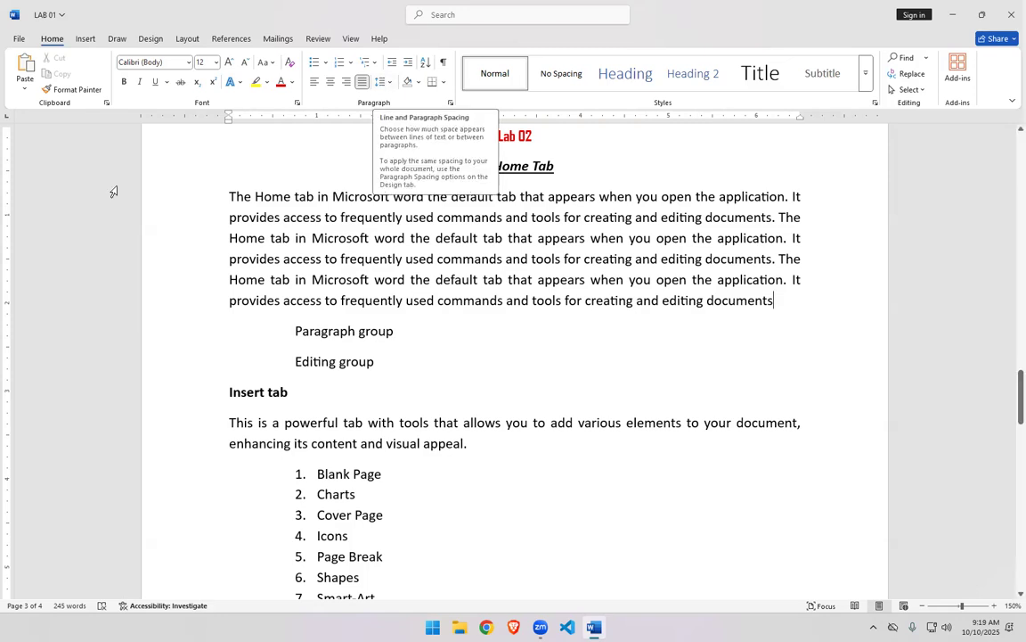
- Set the introductory paragraph's line spacing to 1.15
drag(228, 195, 777, 304)
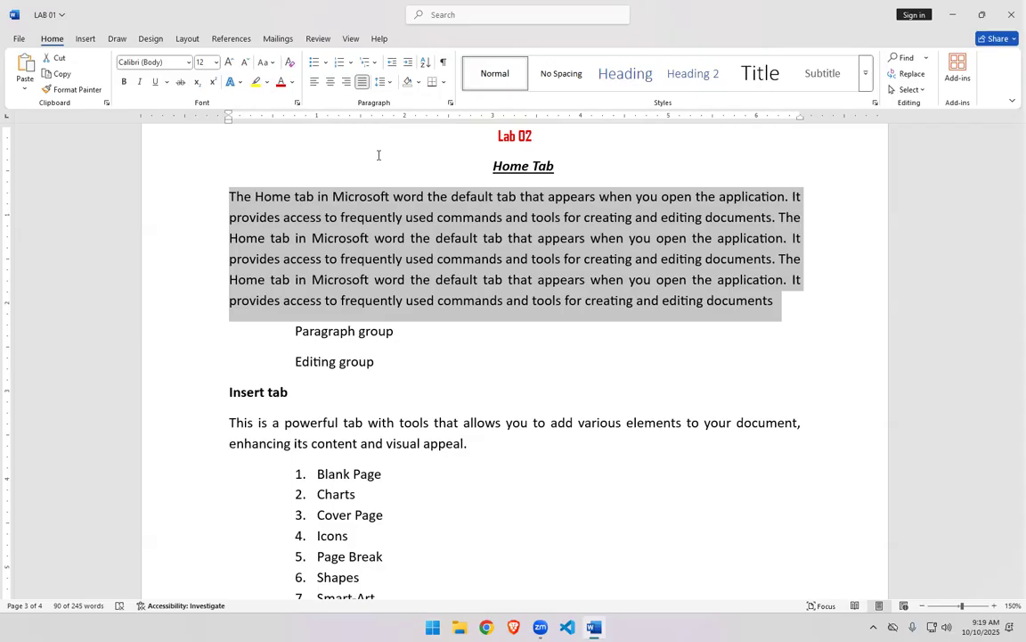
click(391, 82)
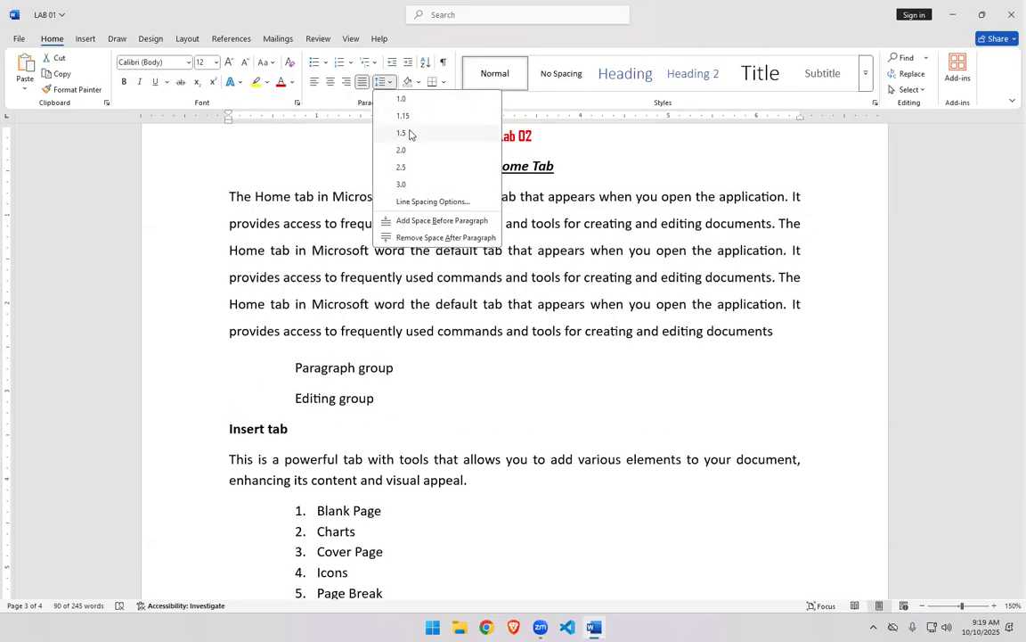
click(409, 116)
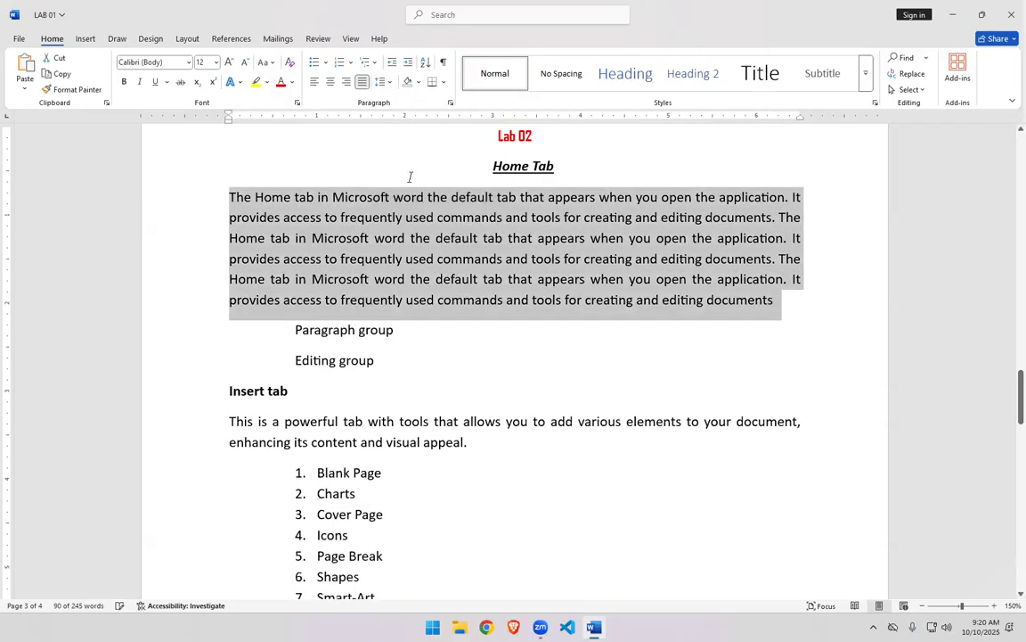
- Change the introductory paragraph's line spacing to 1.5
click(383, 81)
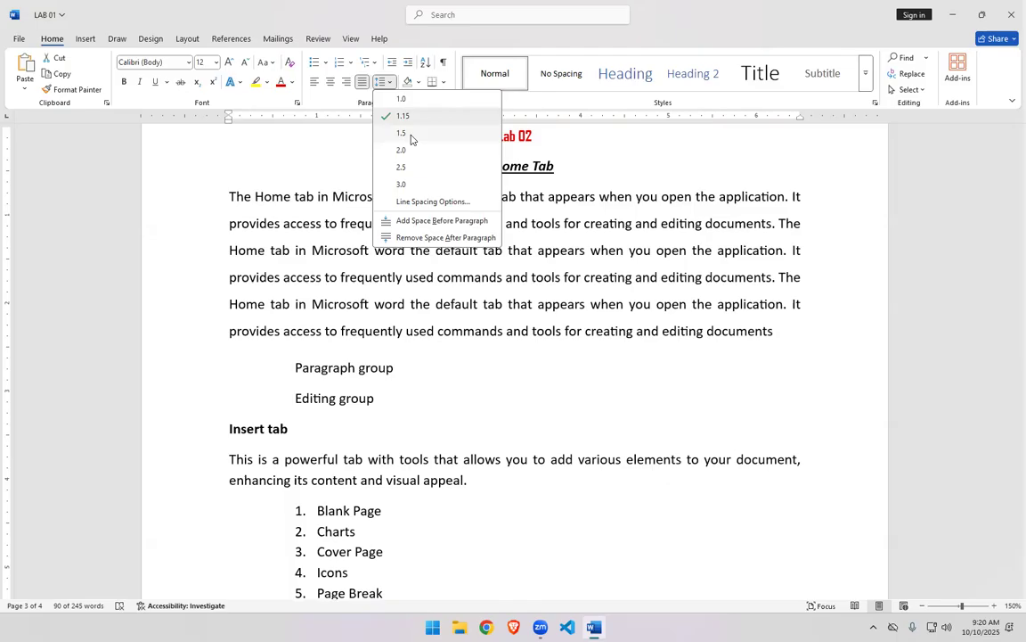
click(411, 135)
click(829, 384)
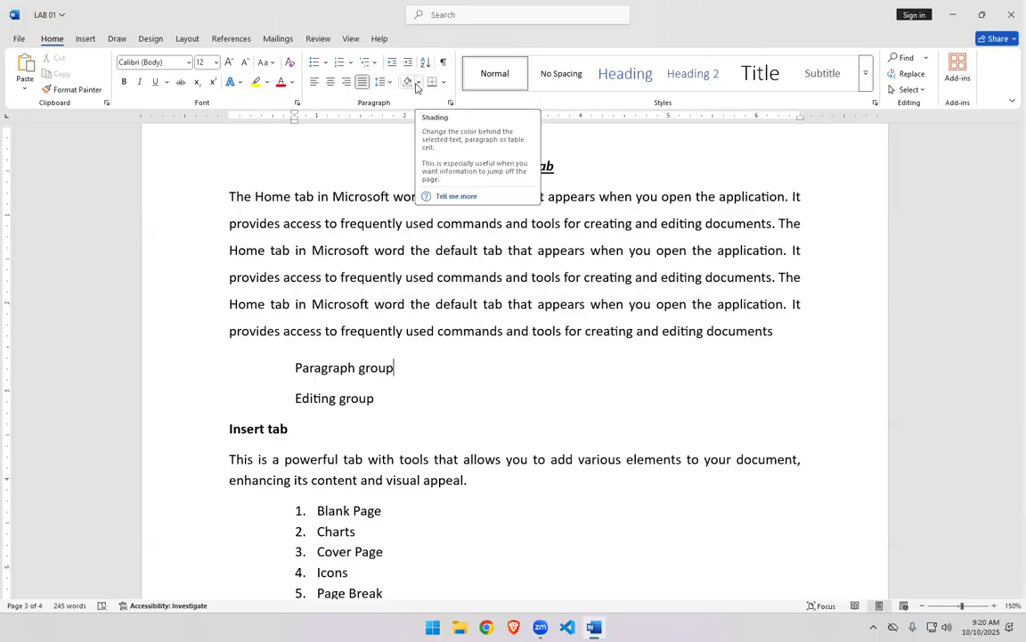
mouse_move(225, 178)
mouse_down()
mouse_move(290, 252)
mouse_move(777, 341)
mouse_up()
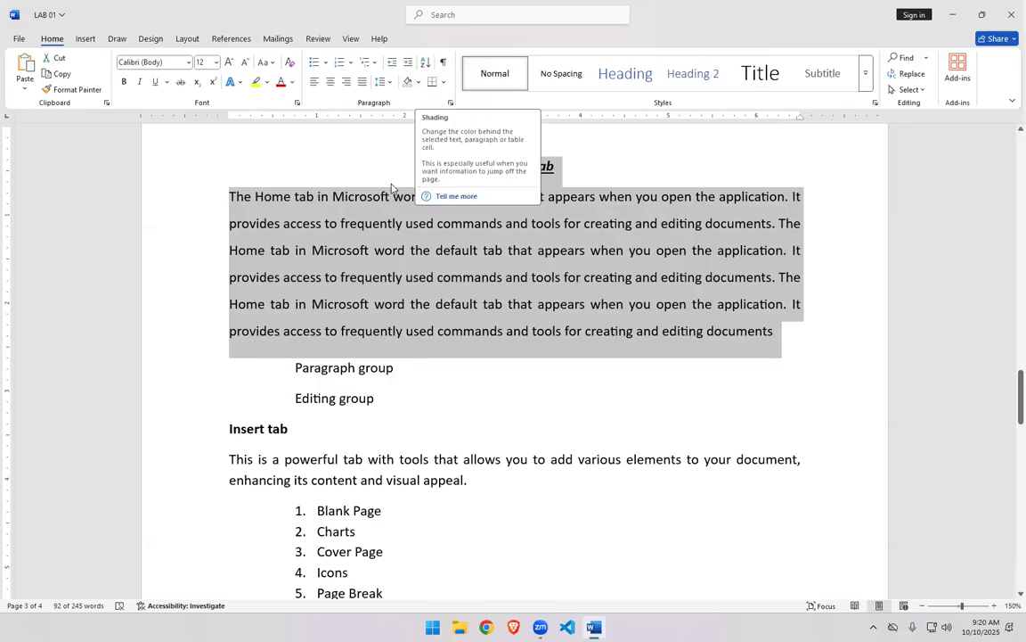
click(227, 198)
drag(236, 199, 766, 341)
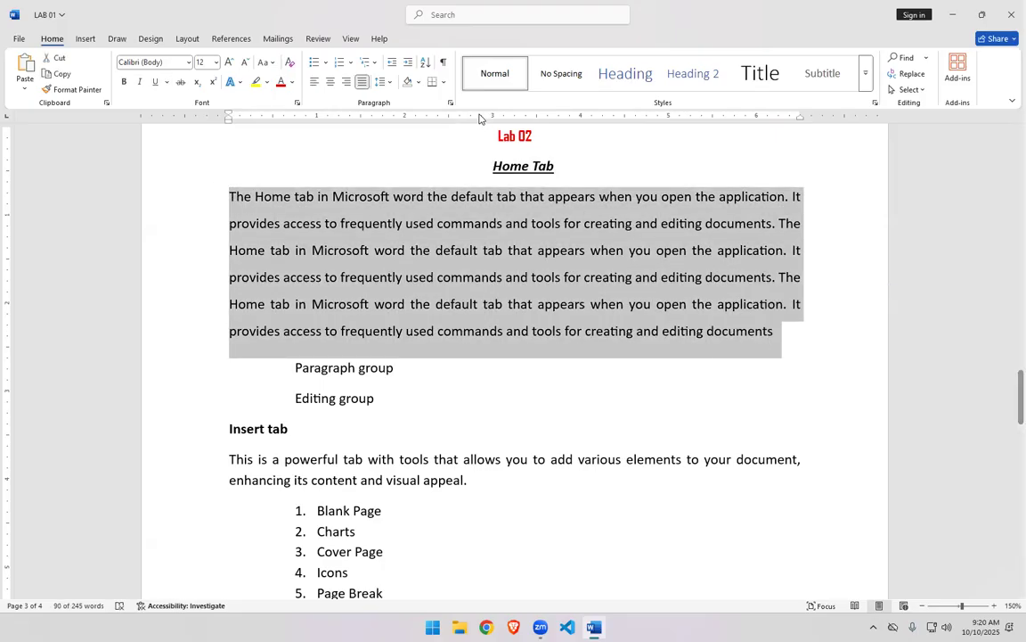
click(418, 82)
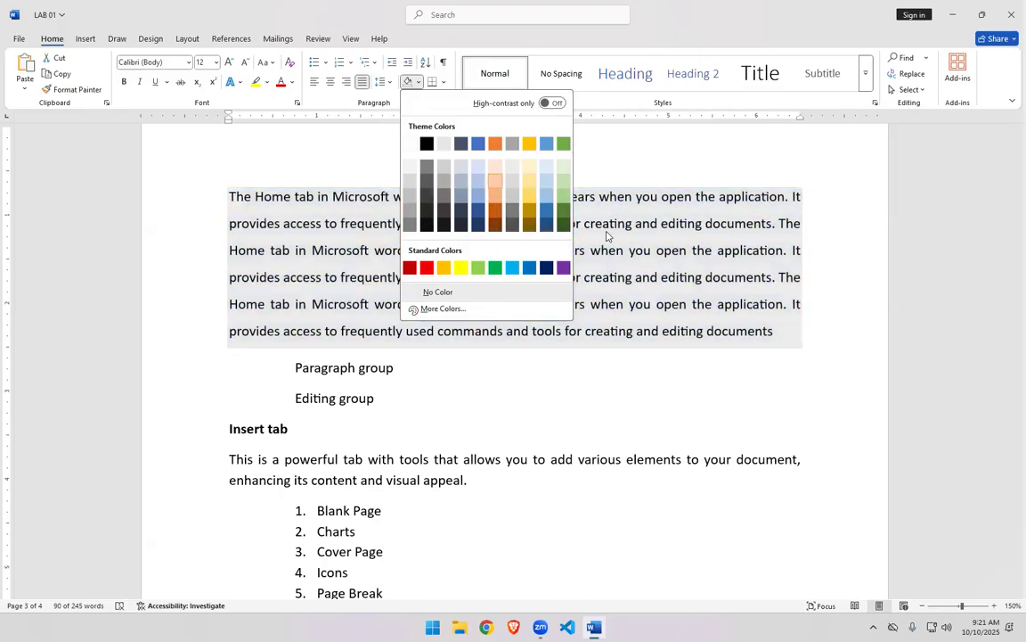
click(589, 347)
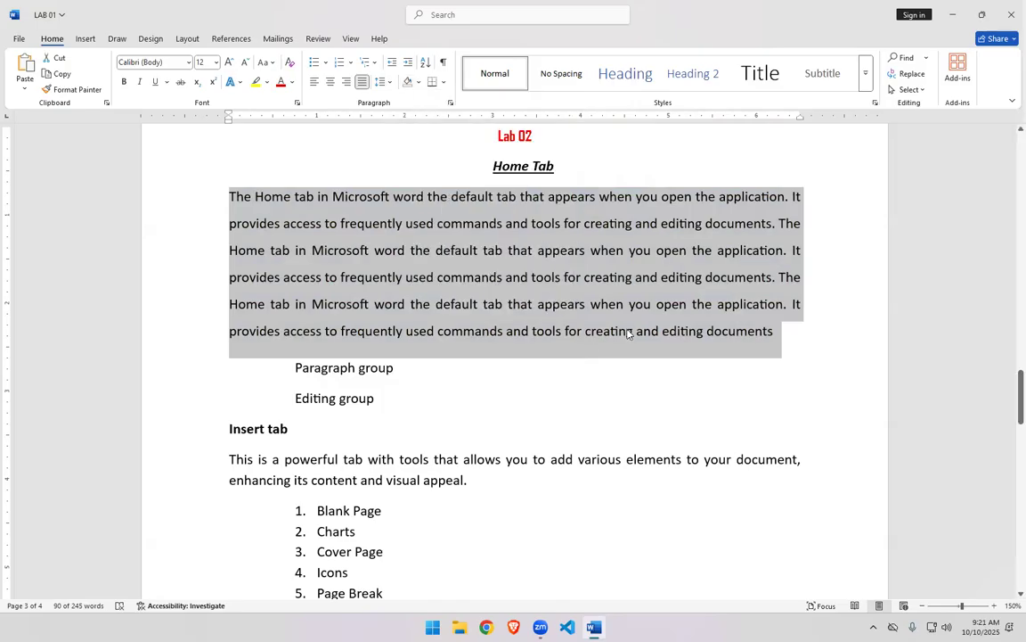
click(682, 333)
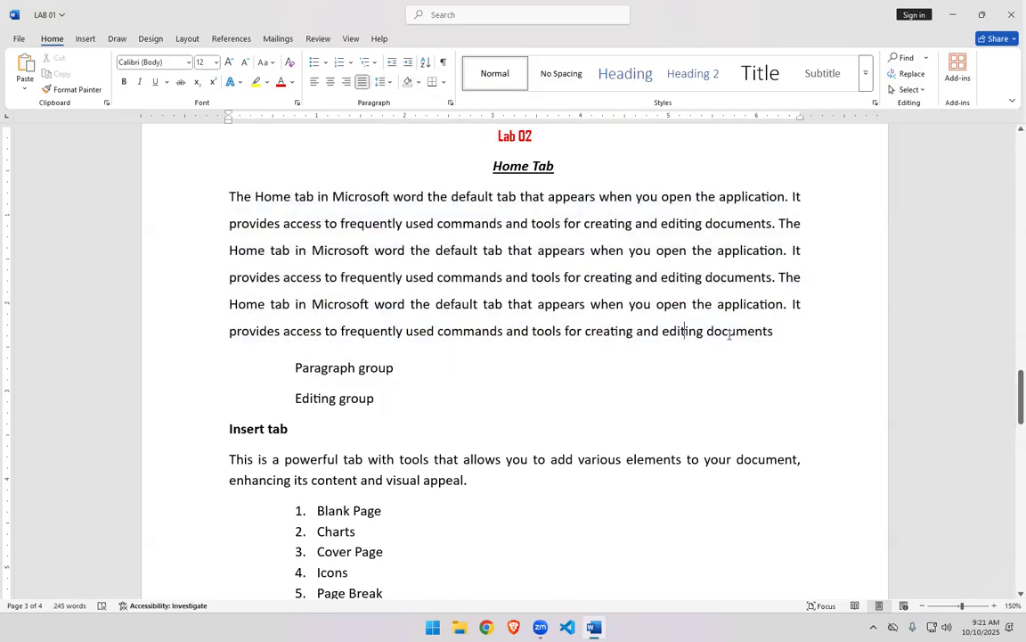
- End the paragraph's last sentence with a period and put an outside border around the whole paragraph
click(775, 333)
drag(230, 196, 777, 332)
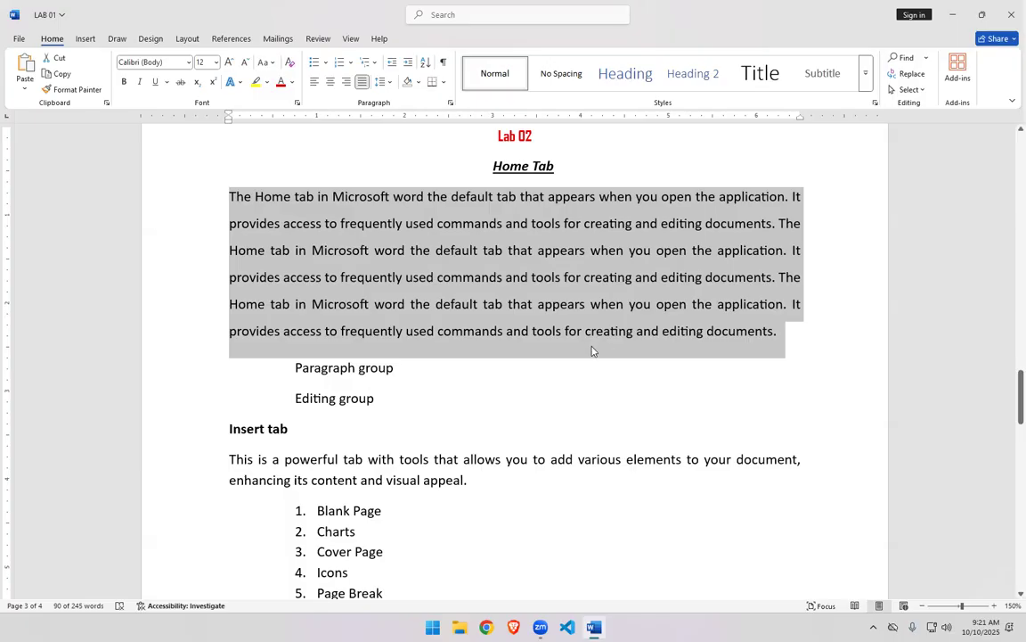
click(443, 82)
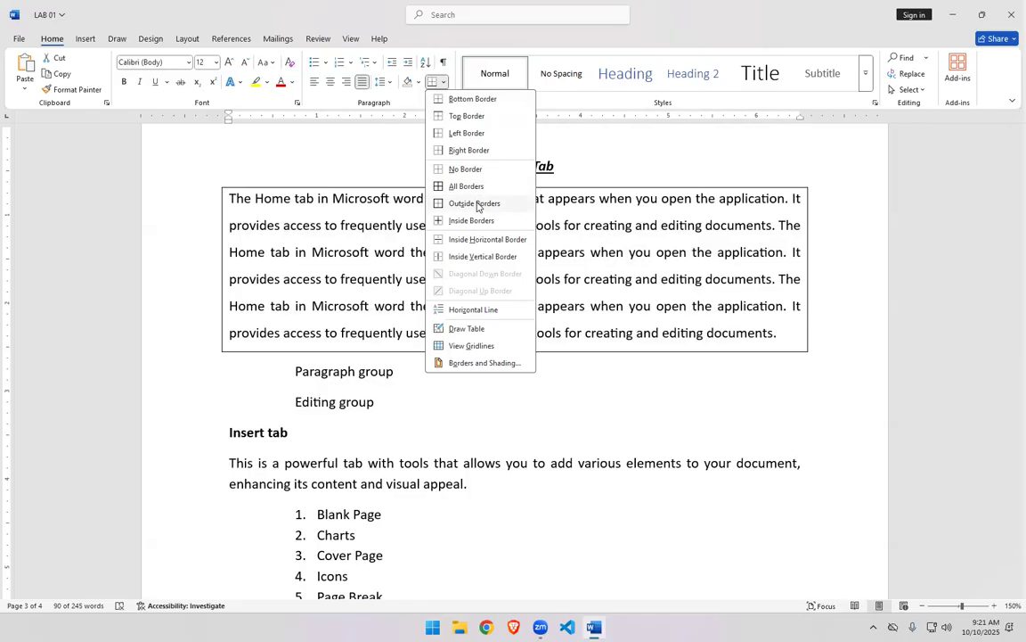
click(476, 204)
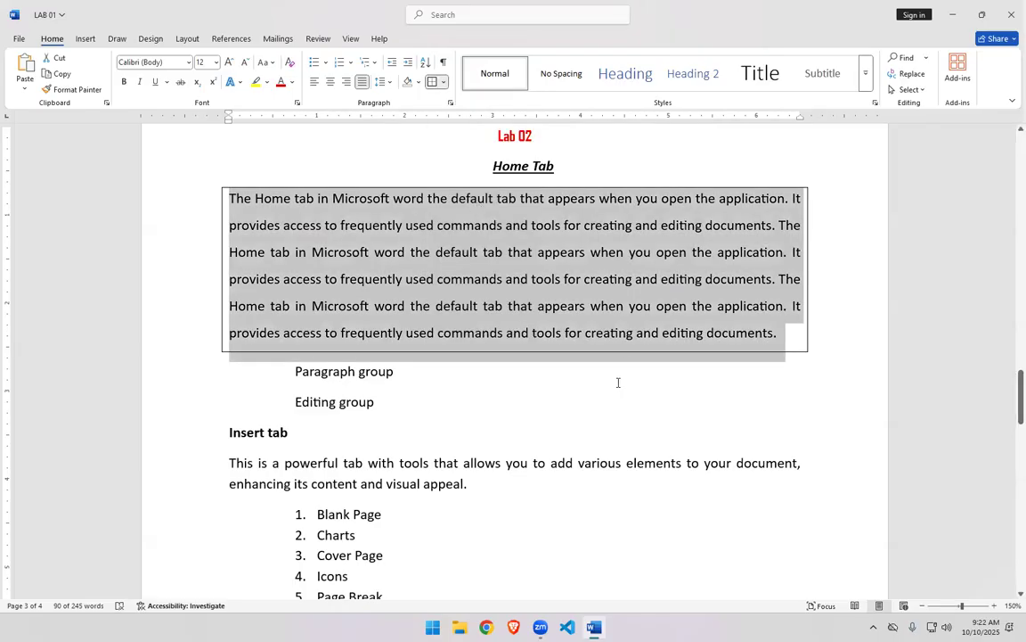
key(Down)
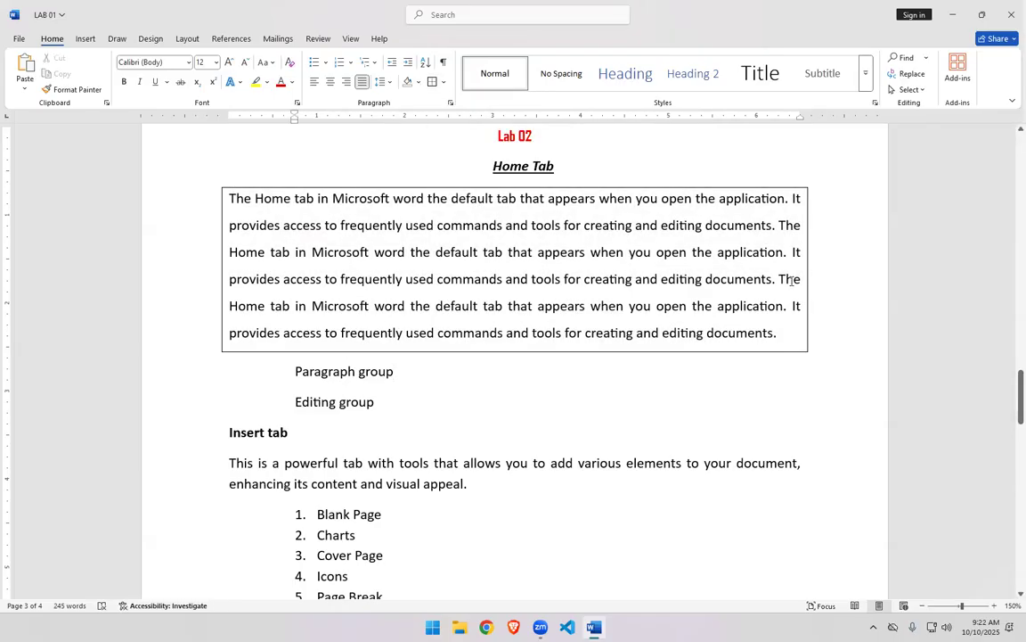
click(444, 82)
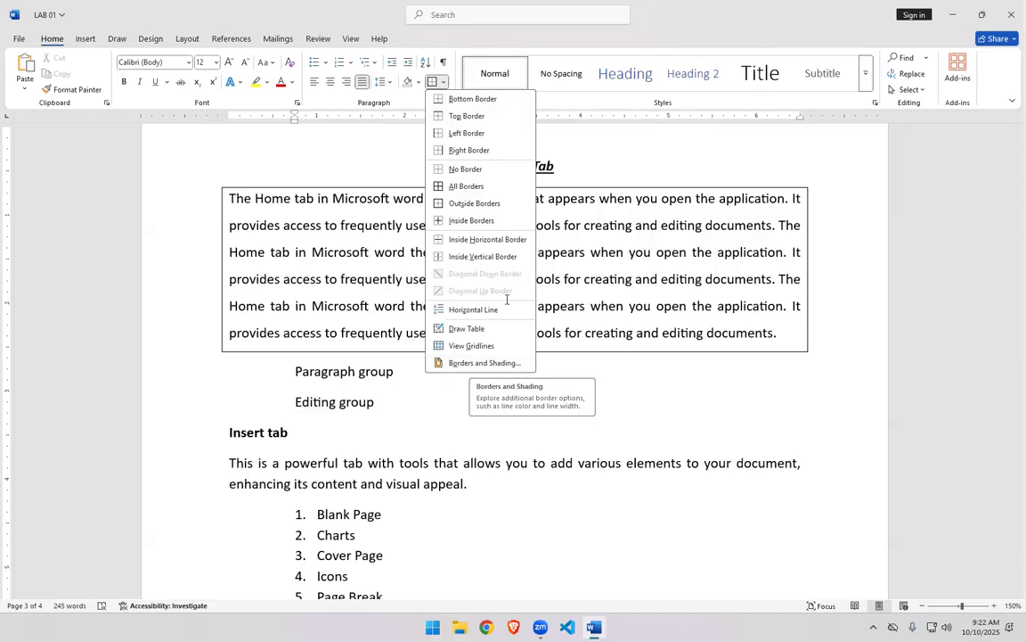
key(Escape)
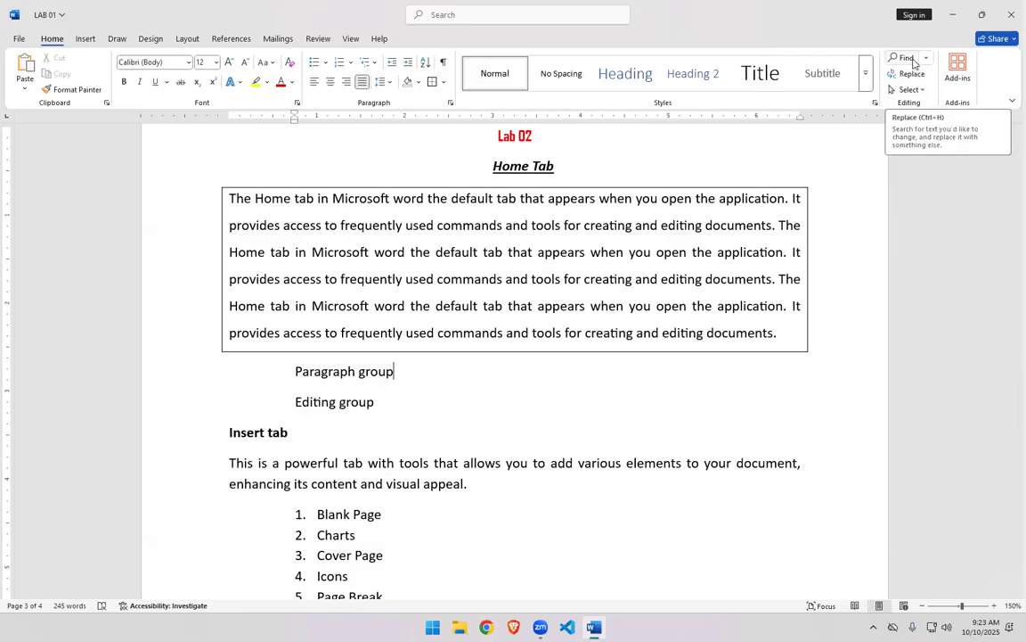
- Search the document for the word DEFAULT
click(913, 60)
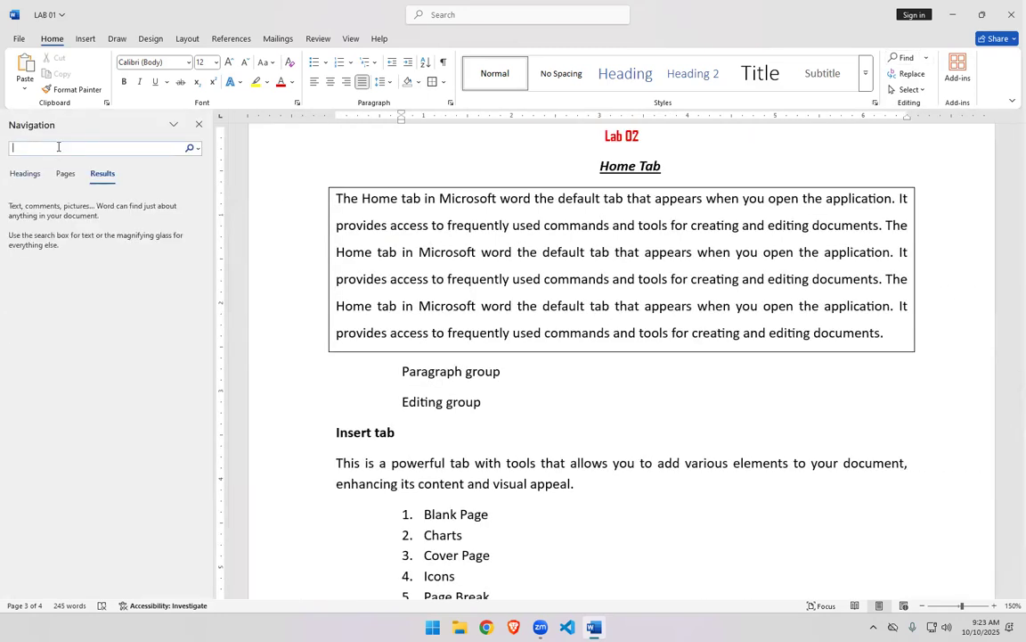
text(DE)
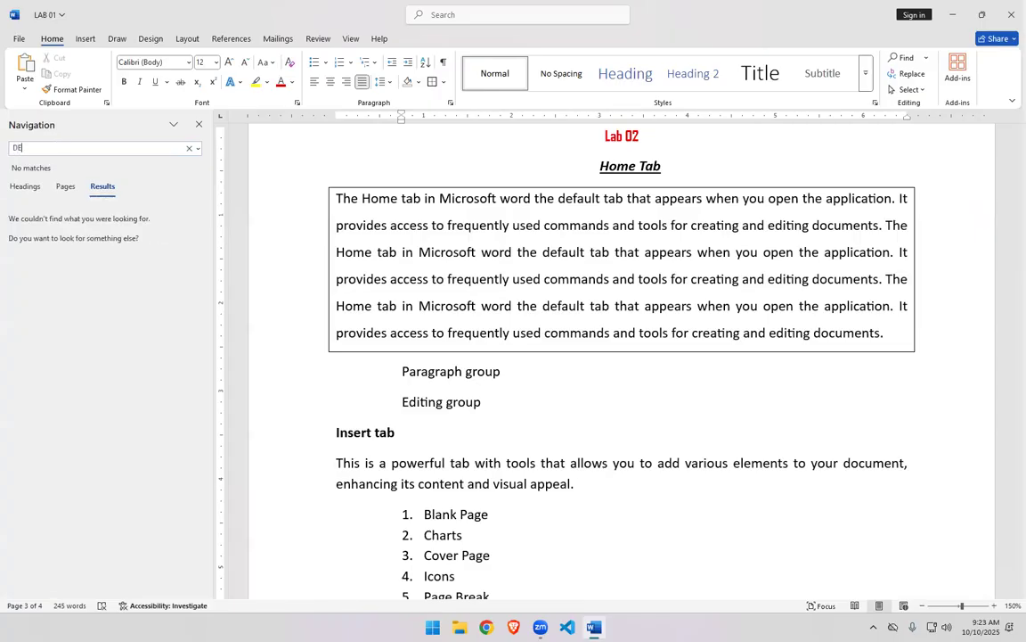
text(FAULT)
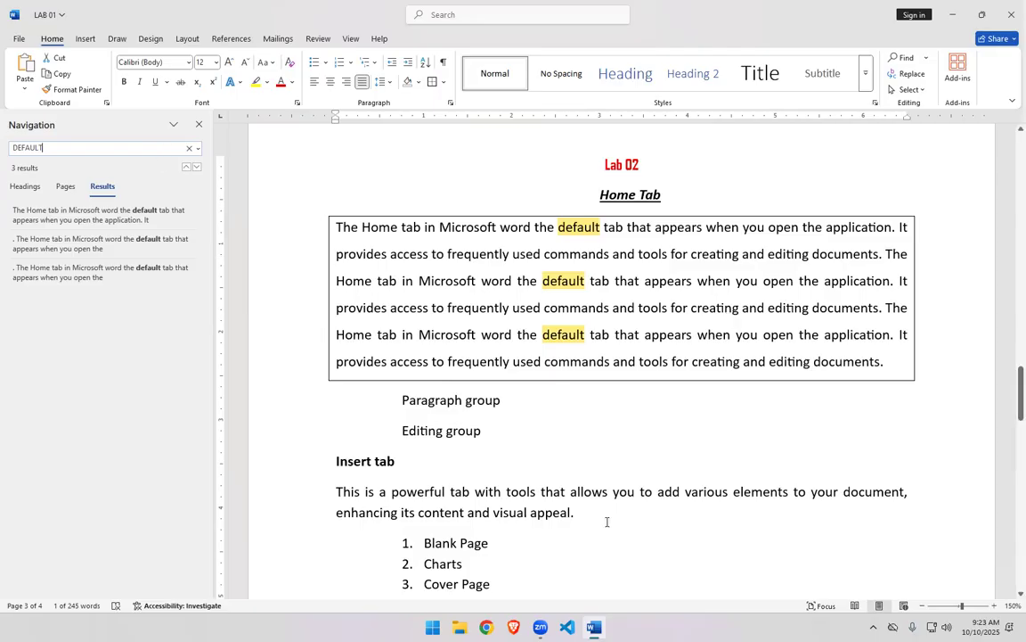
- Open Replace and set it to find AND and replace it with WITH
click(907, 74)
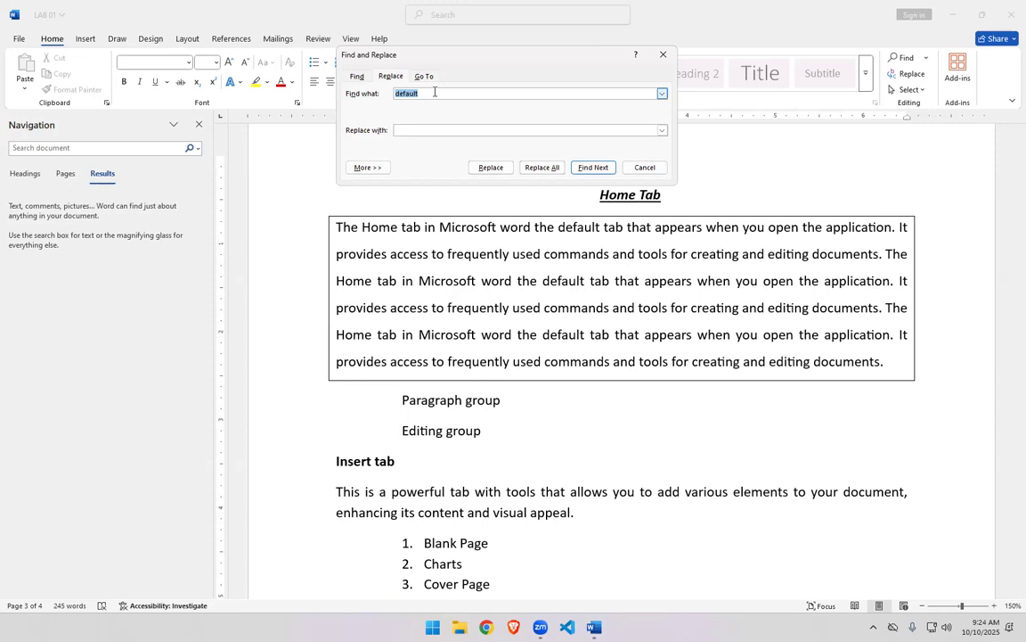
click(432, 131)
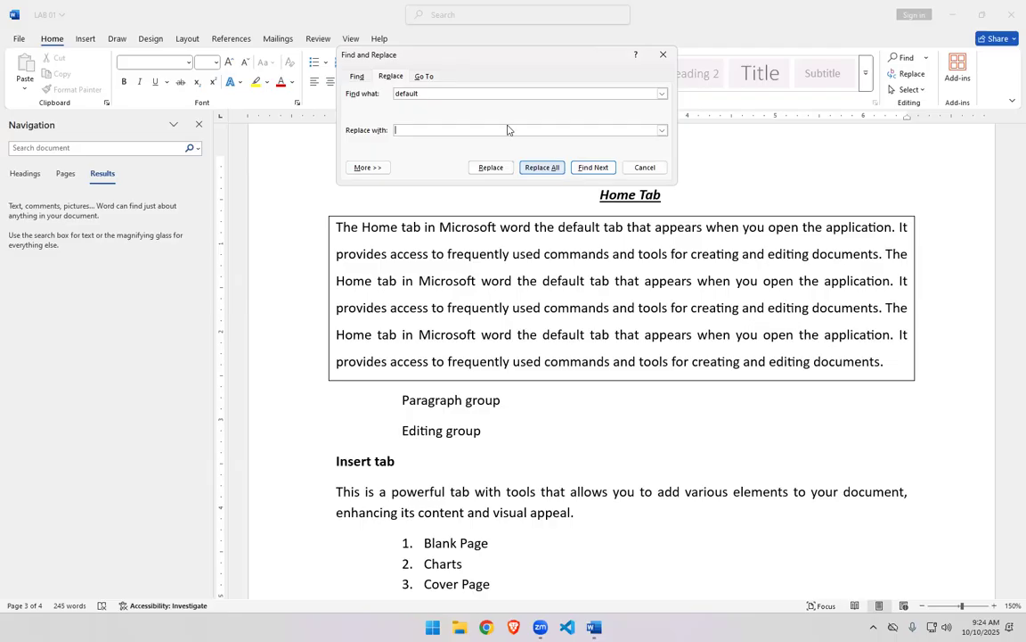
click(492, 92)
key(BackSpace)
key(BackSpace)
key(BackSpace)
key(BackSpace)
key(BackSpace)
key(BackSpace)
text(TO)
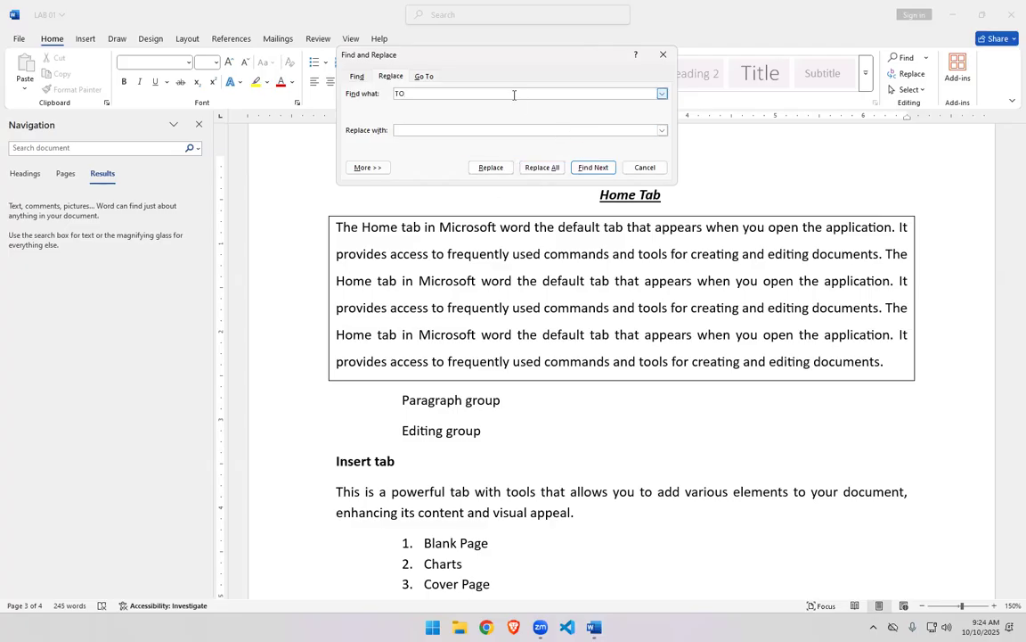
key(BackSpace)
key(BackSpace)
text(AN)
key(Tab)
text(WITHY)
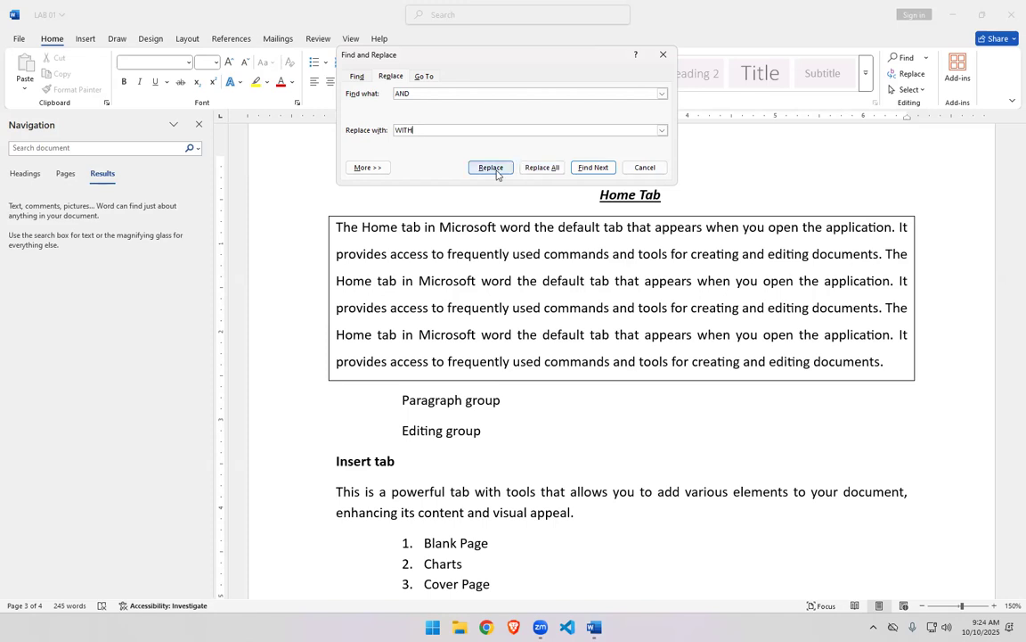
- Replace the occurrence of AND in the list item PREPARE and edit text-based documents with WITH
click(491, 167)
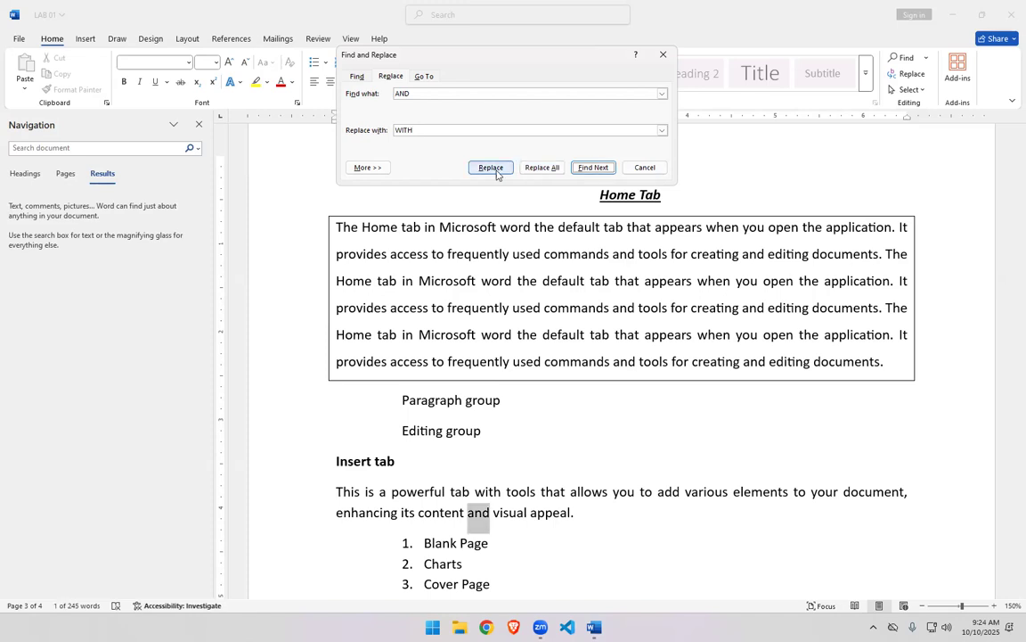
click(588, 168)
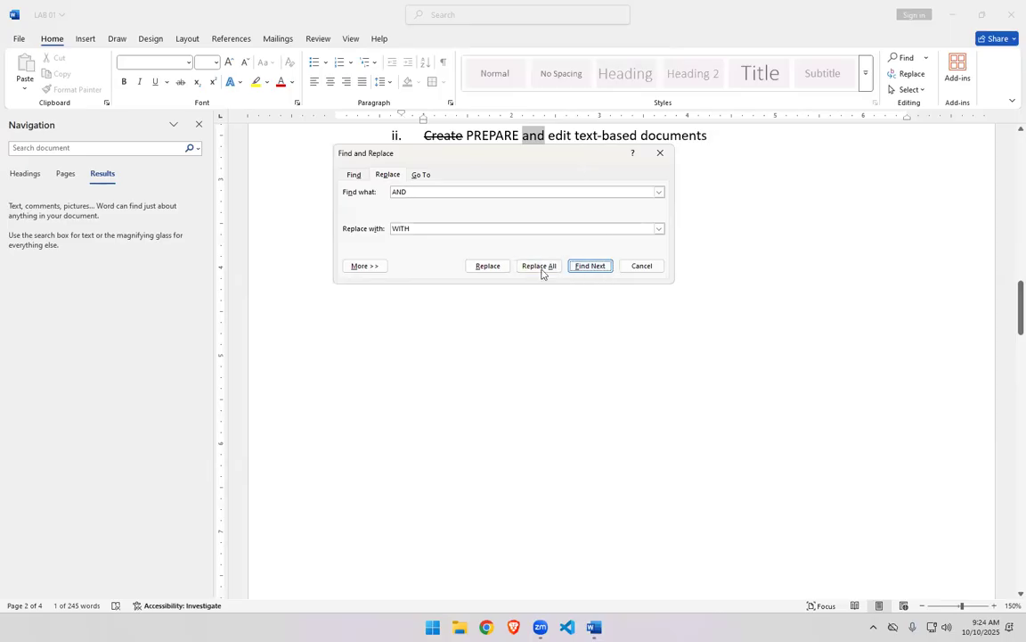
drag(1009, 339, 1009, 381)
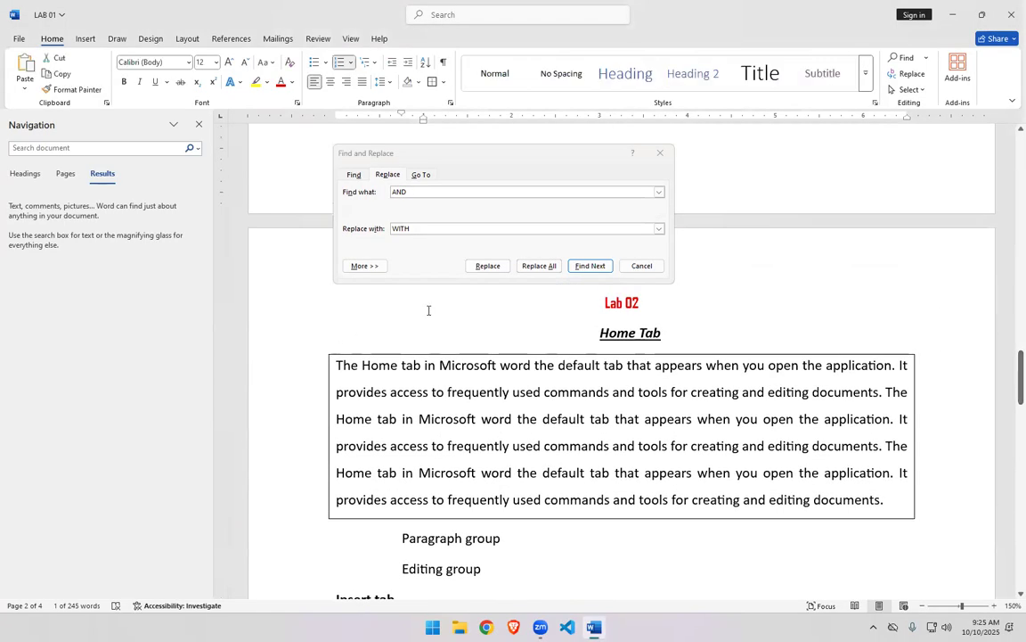
click(488, 266)
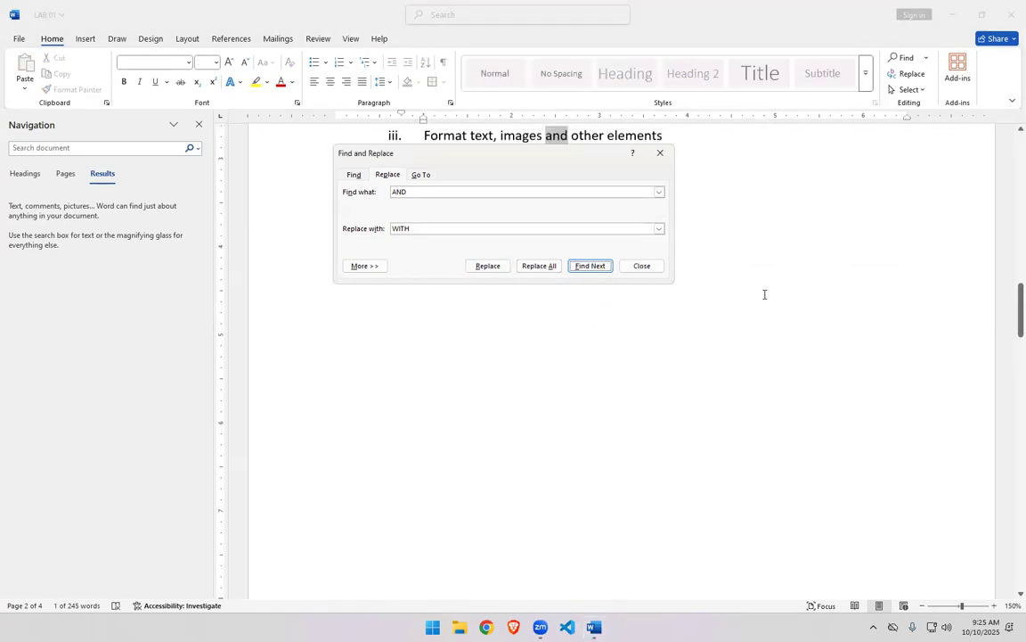
- Replace successive AND occurrences one at a time in the Home Tab paragraph, then close the Find and Replace dialog
drag(534, 163, 567, 388)
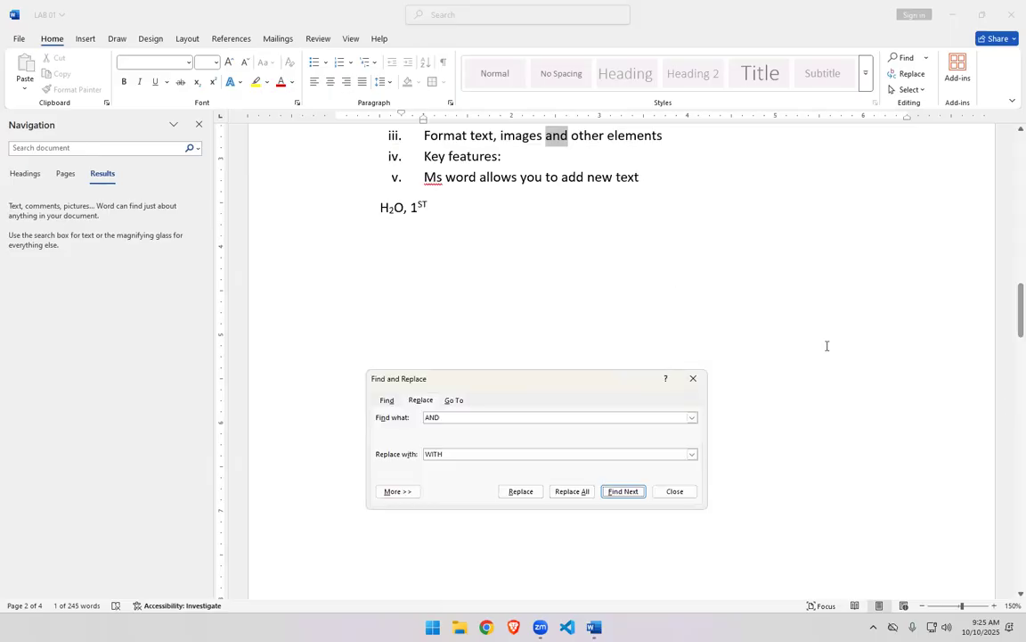
click(522, 492)
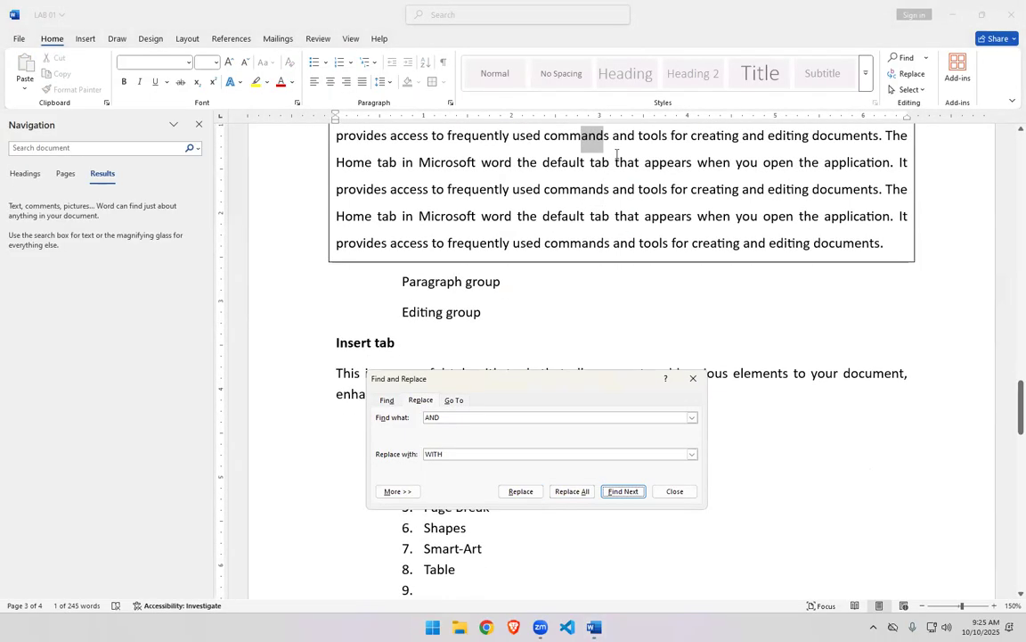
click(521, 491)
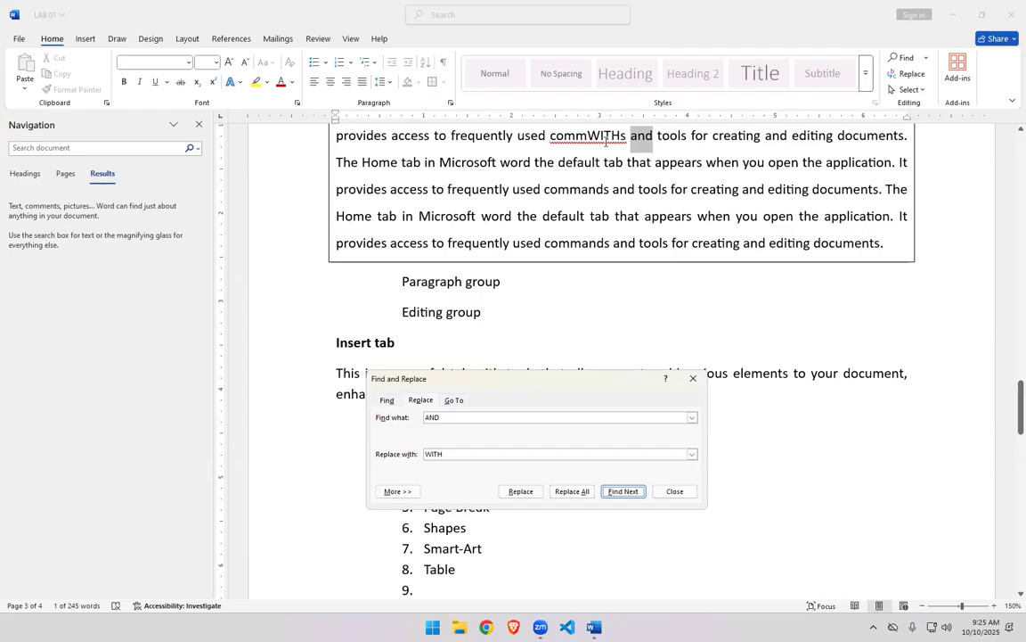
click(522, 493)
click(521, 493)
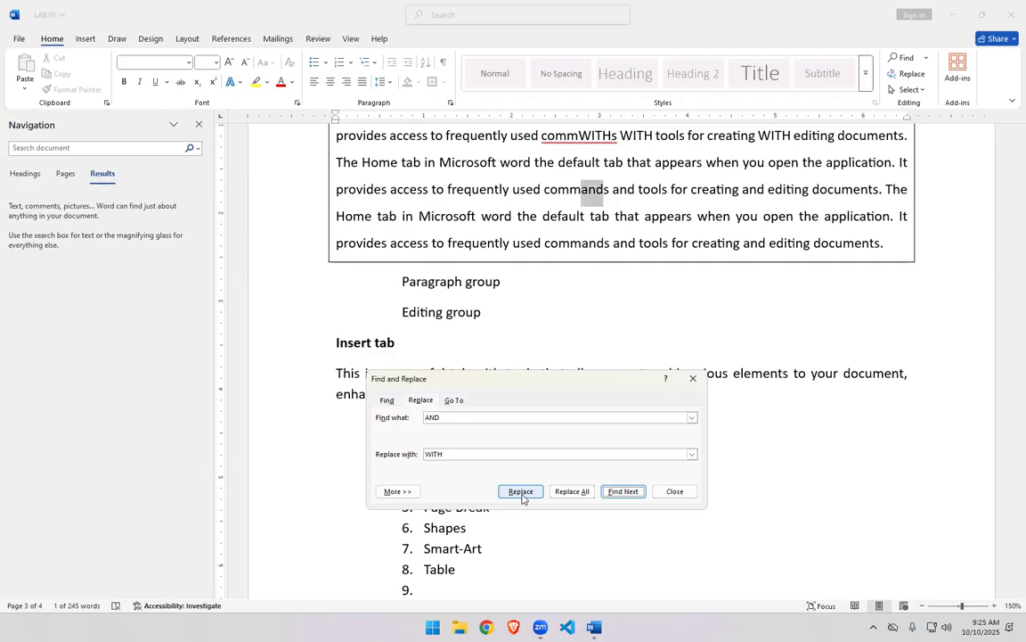
click(522, 492)
click(521, 493)
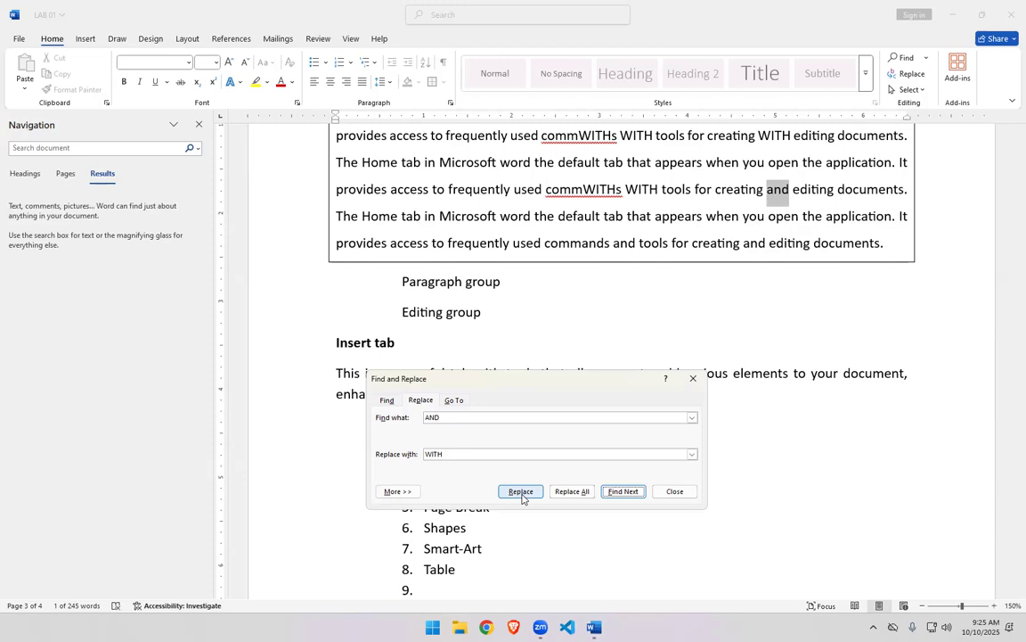
click(522, 493)
click(522, 492)
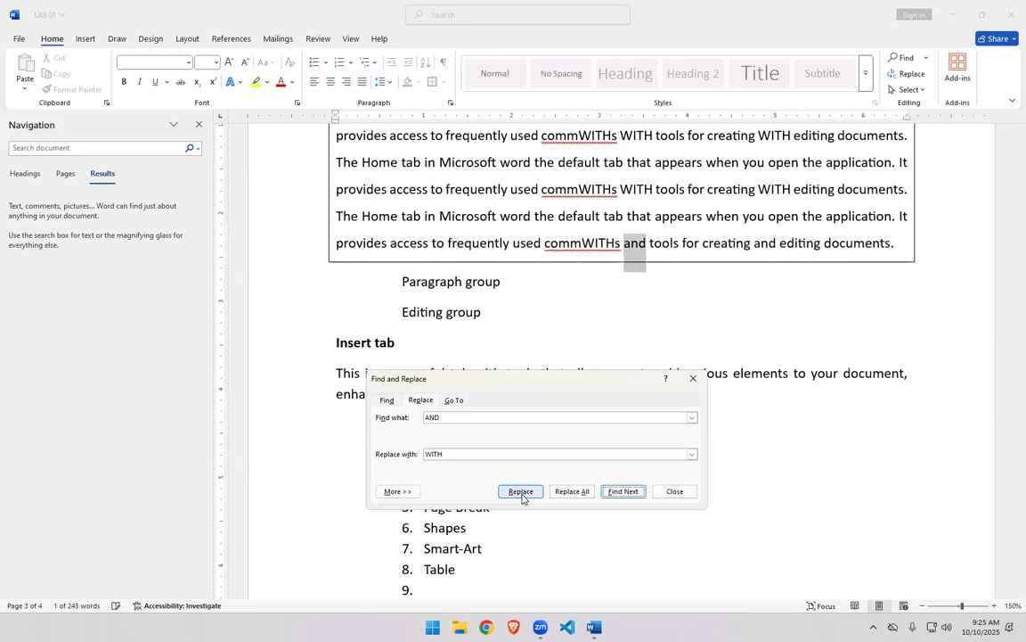
click(693, 377)
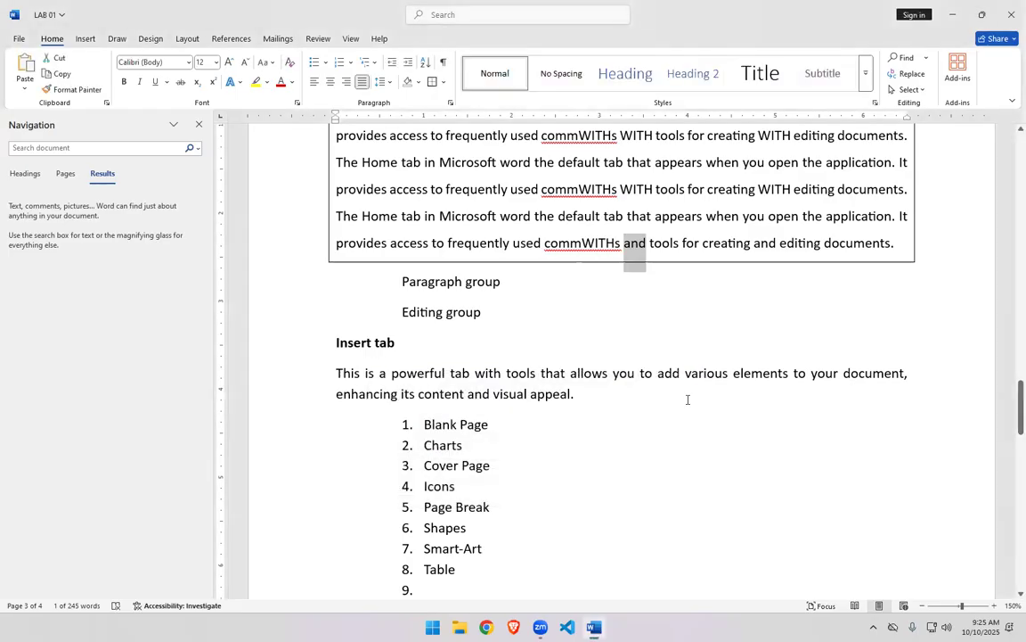
- Undo the last six replacements
key(ctrl+z)
key(ctrl+z)
key(ctrl+z)
key(ctrl+z)
key(ctrl+z)
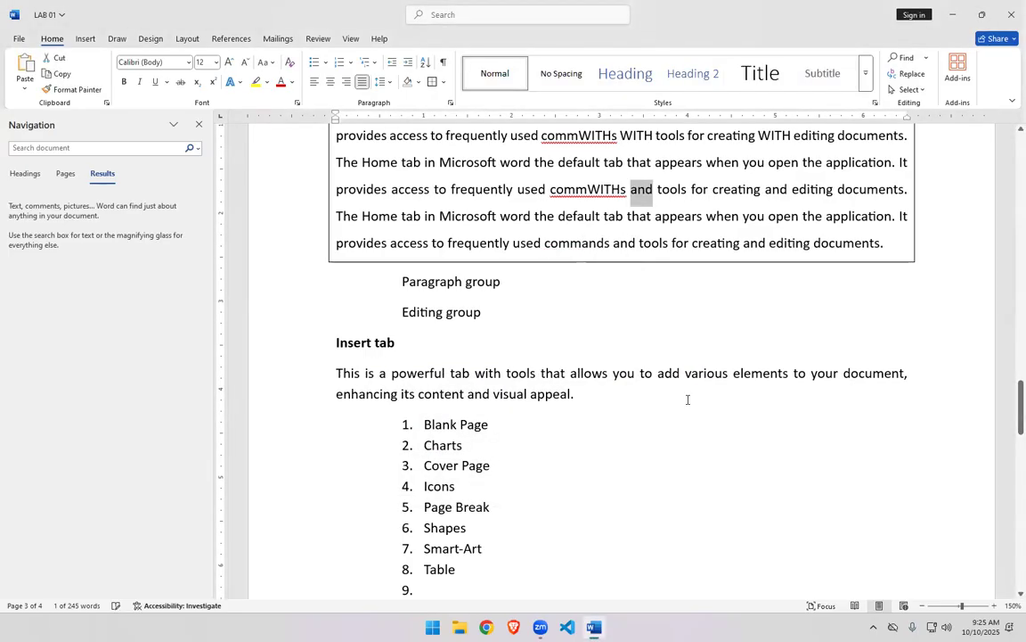
key(ctrl+z)
key(ctrl+z)
key(ctrl+z)
key(ctrl+z)
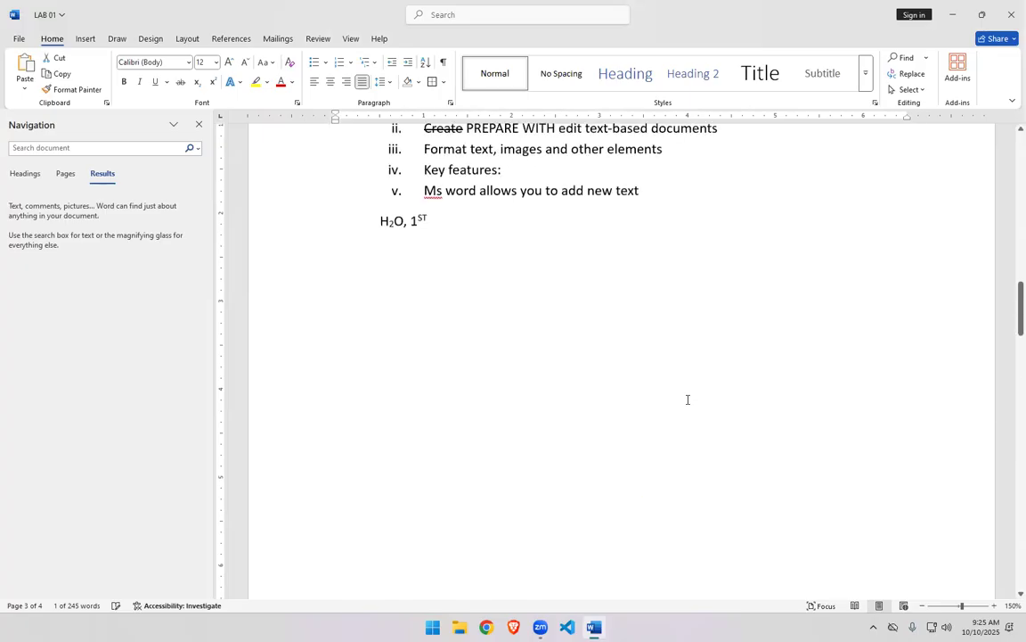
- Close the Navigation pane
scroll(688, 399, down, 10)
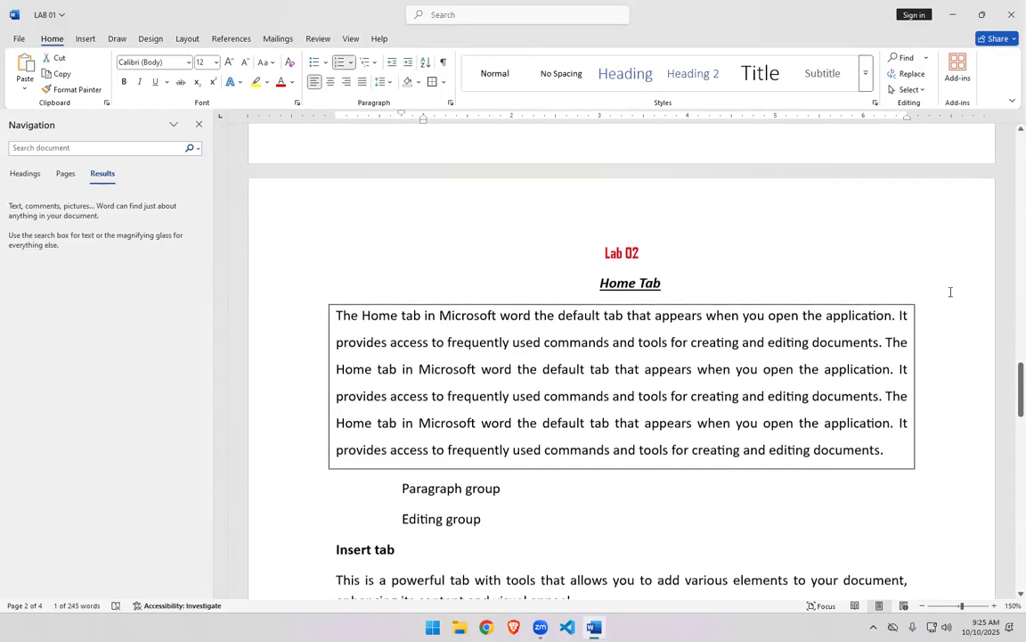
scroll(951, 292, up, 2)
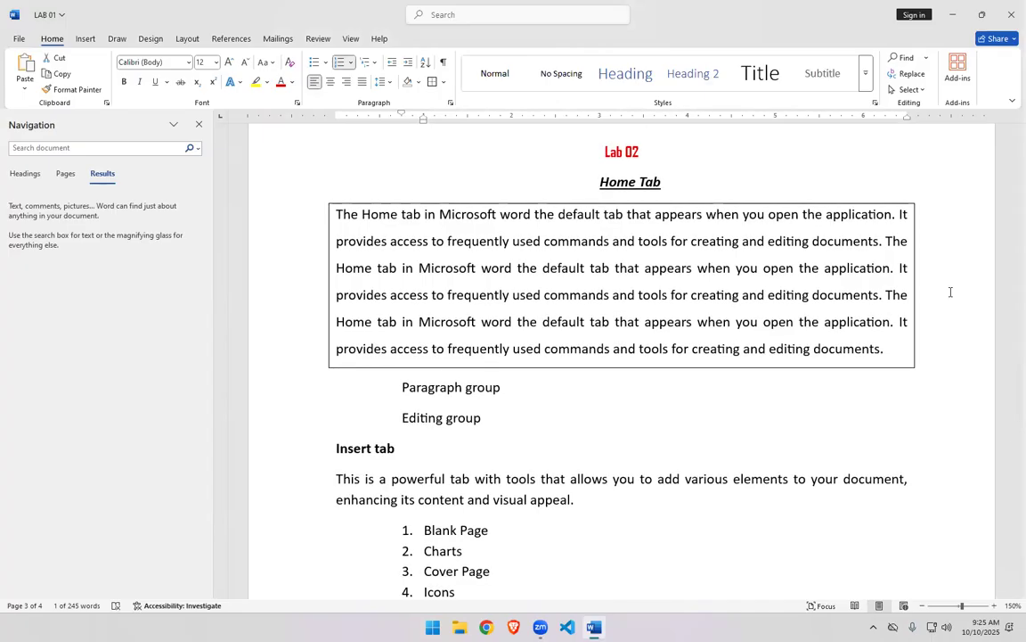
click(199, 124)
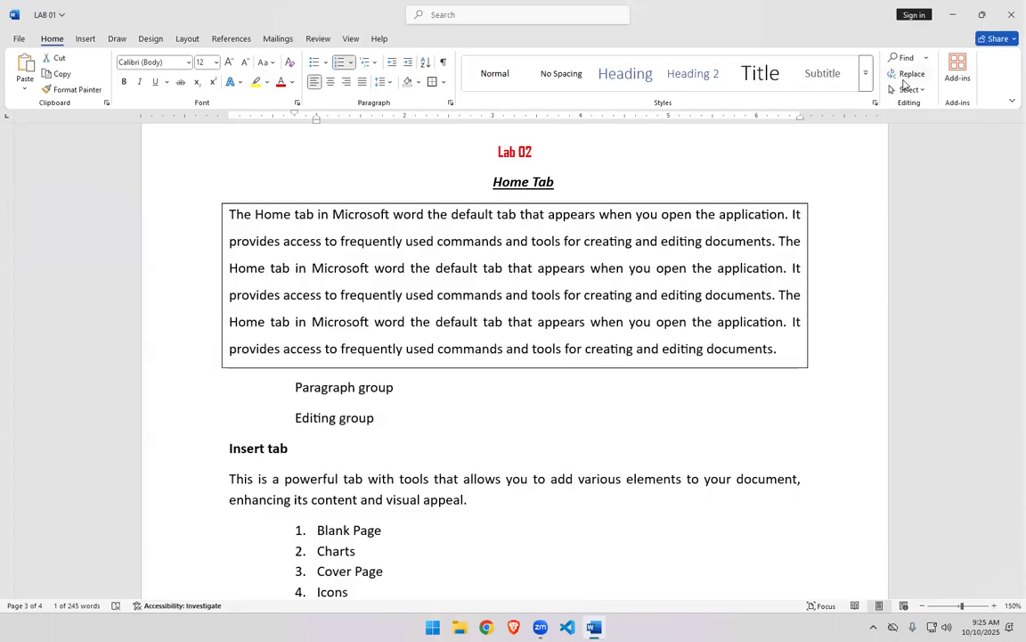
- Switch the editing selection to Select Objects mode
click(909, 90)
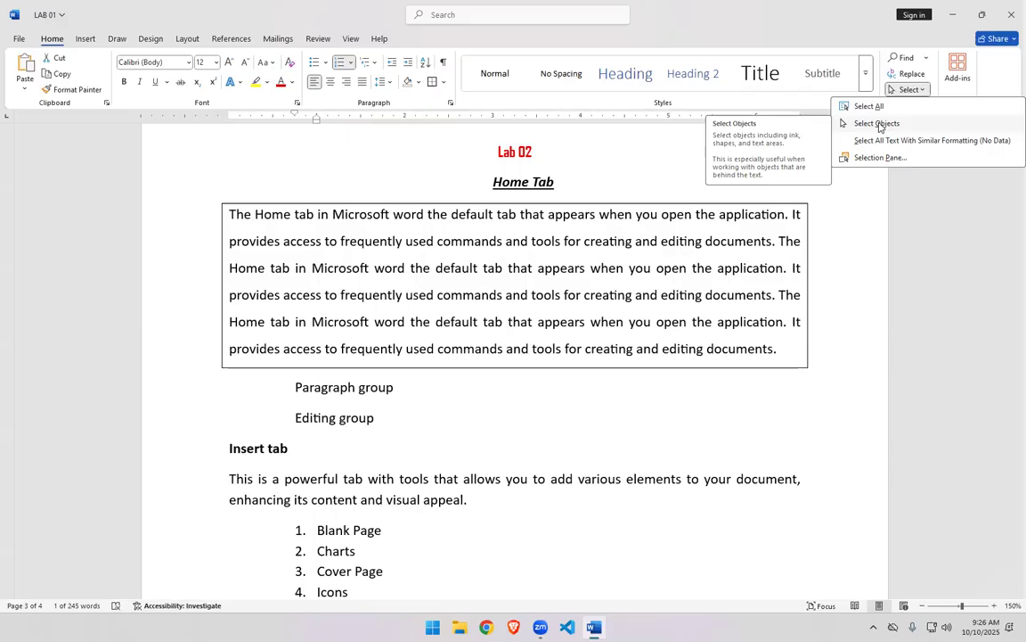
click(876, 123)
scroll(740, 421, down, 15)
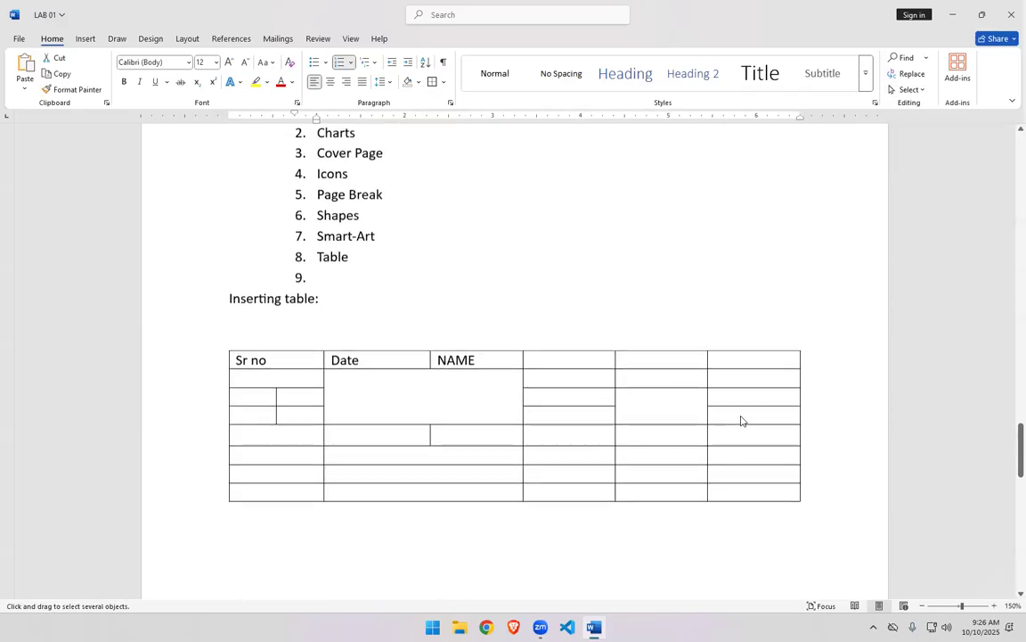
scroll(741, 420, up, 5)
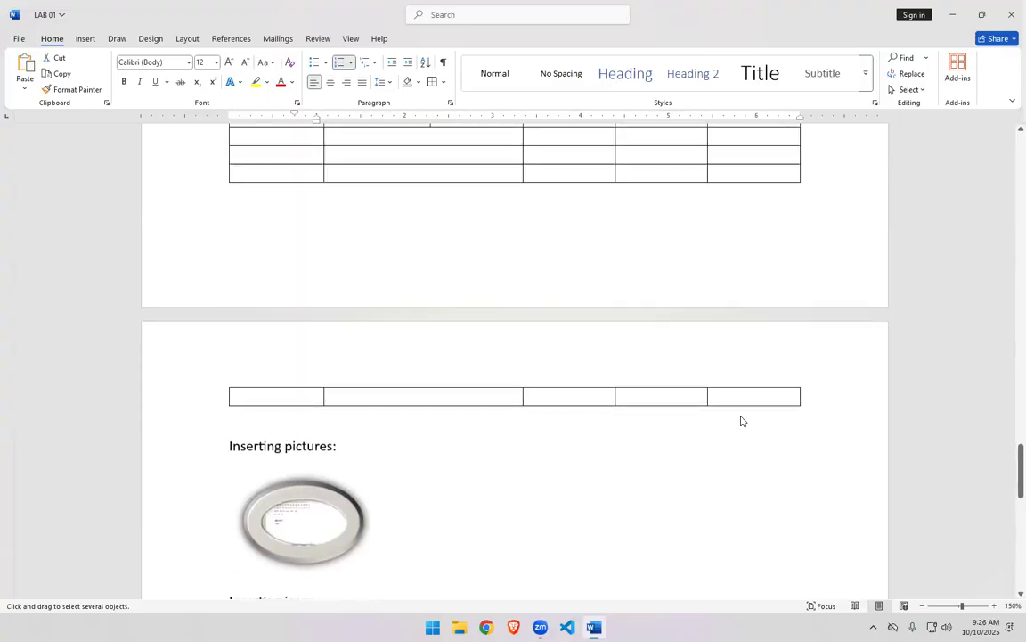
- Select all content in the document
click(909, 90)
click(878, 107)
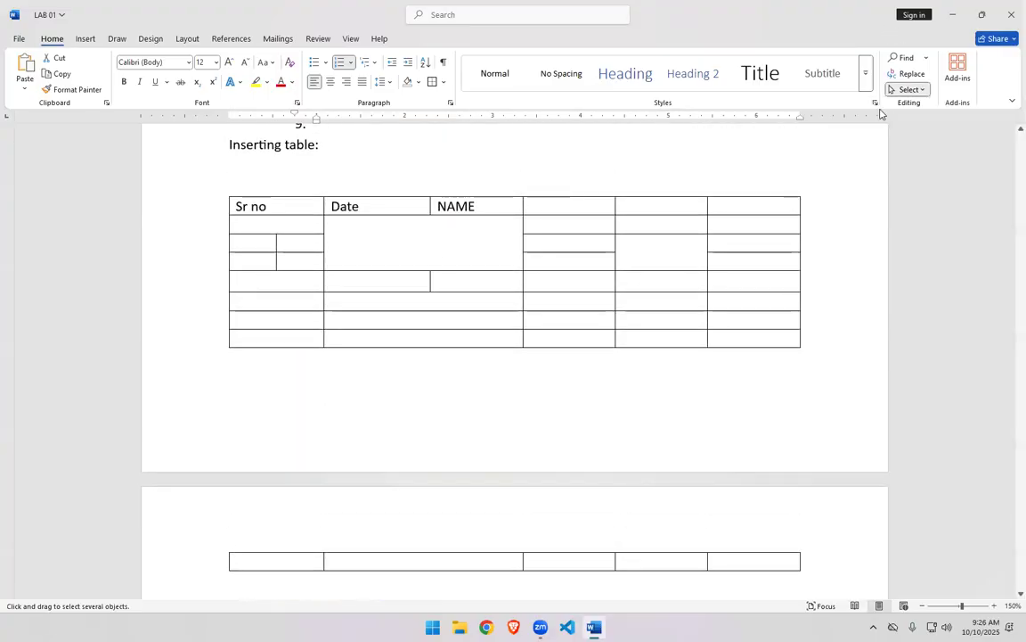
scroll(717, 350, down, 3)
scroll(718, 354, down, 3)
scroll(717, 354, up, 9)
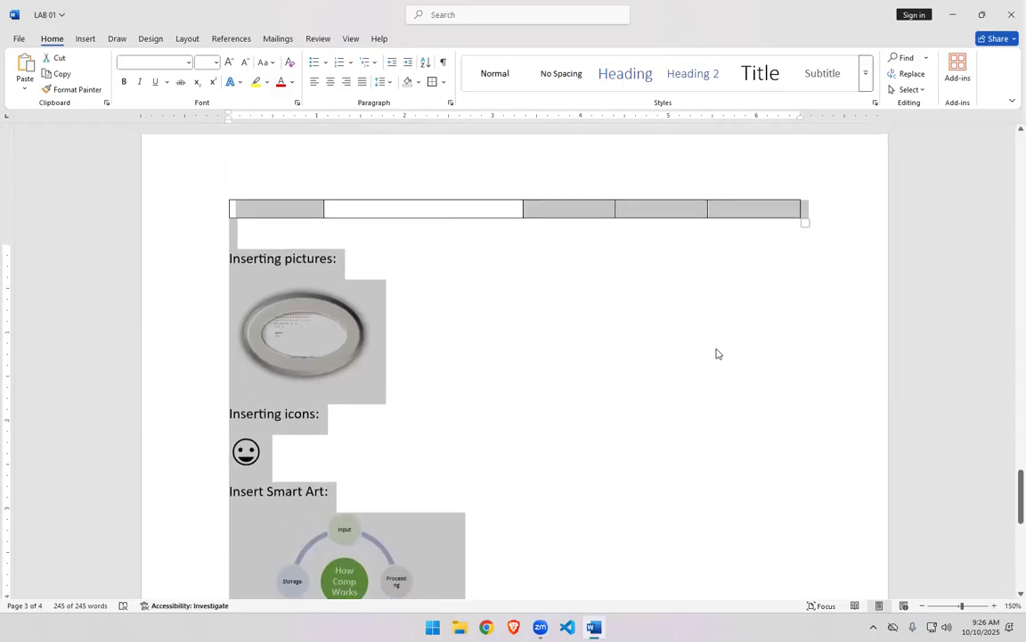
scroll(717, 353, up, 6)
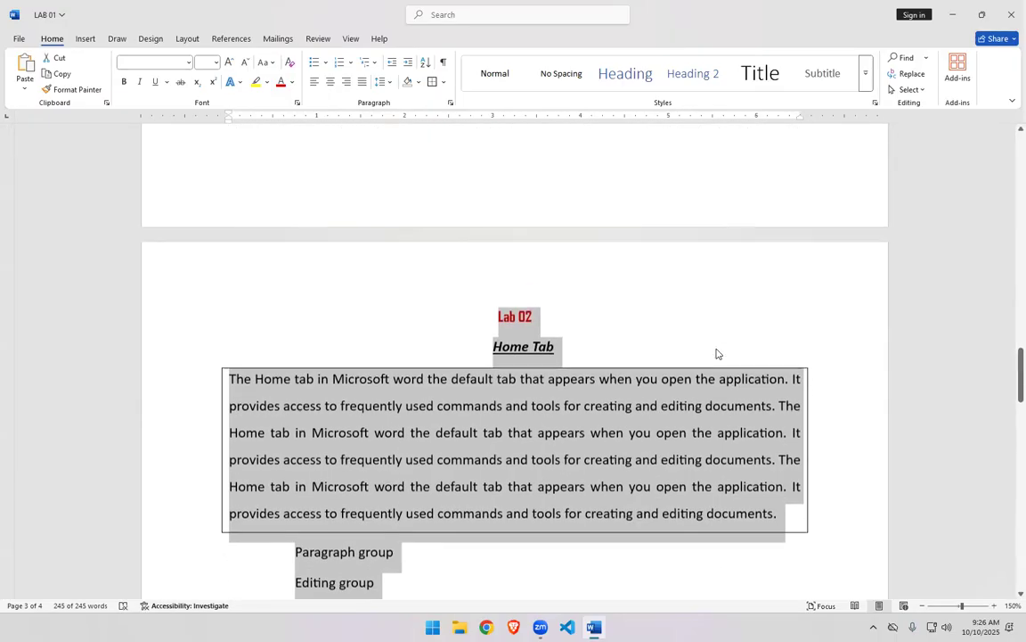
- Select all text with similar formatting, then deselect by placing the cursor in the document
click(913, 89)
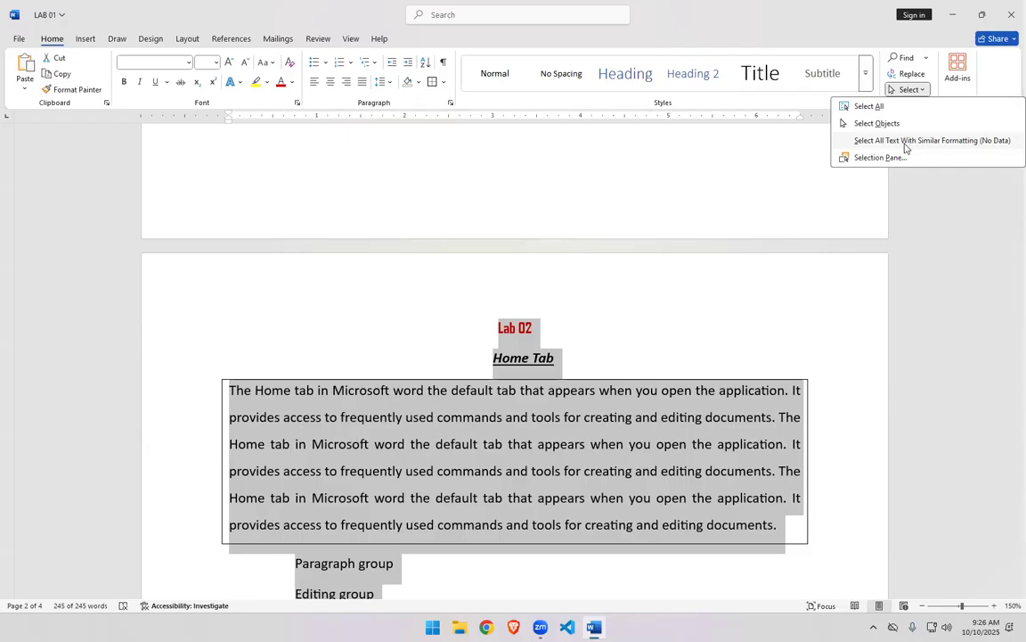
click(905, 141)
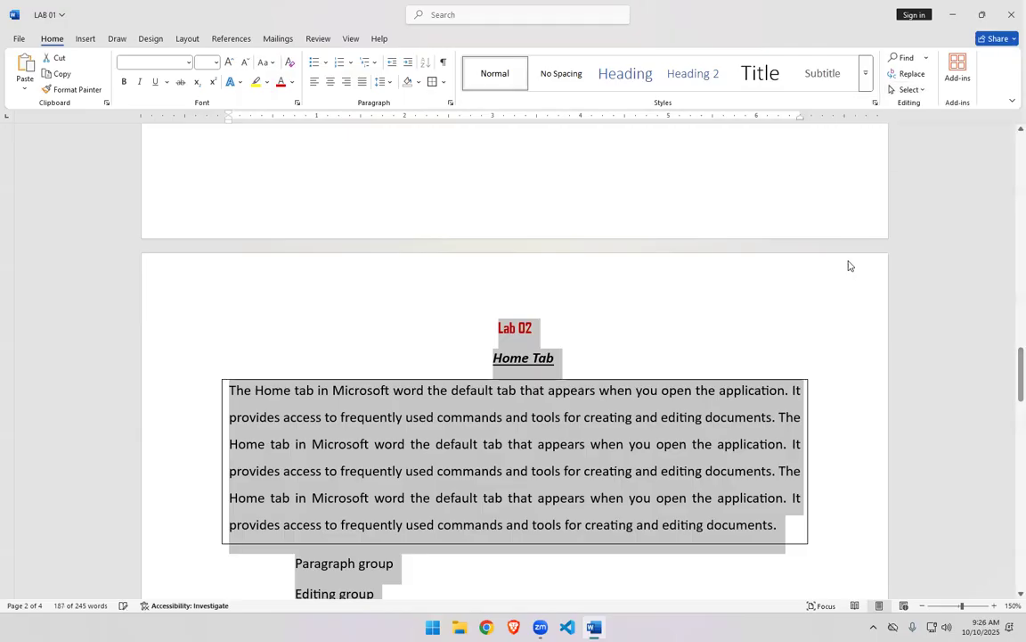
click(843, 268)
scroll(582, 330, up, 2)
scroll(582, 330, down, 5)
scroll(581, 330, up, 2)
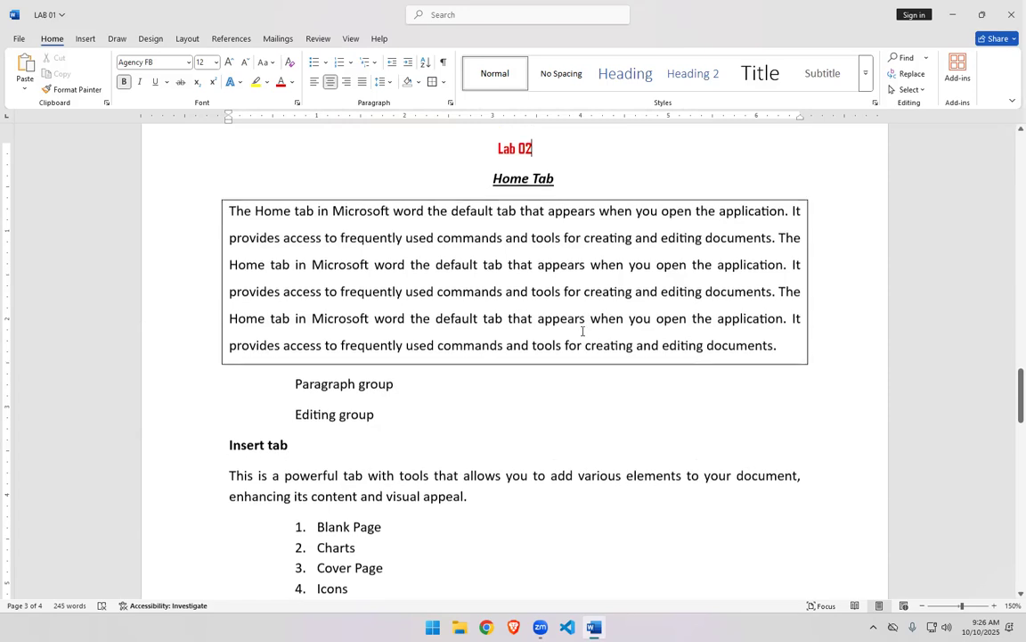